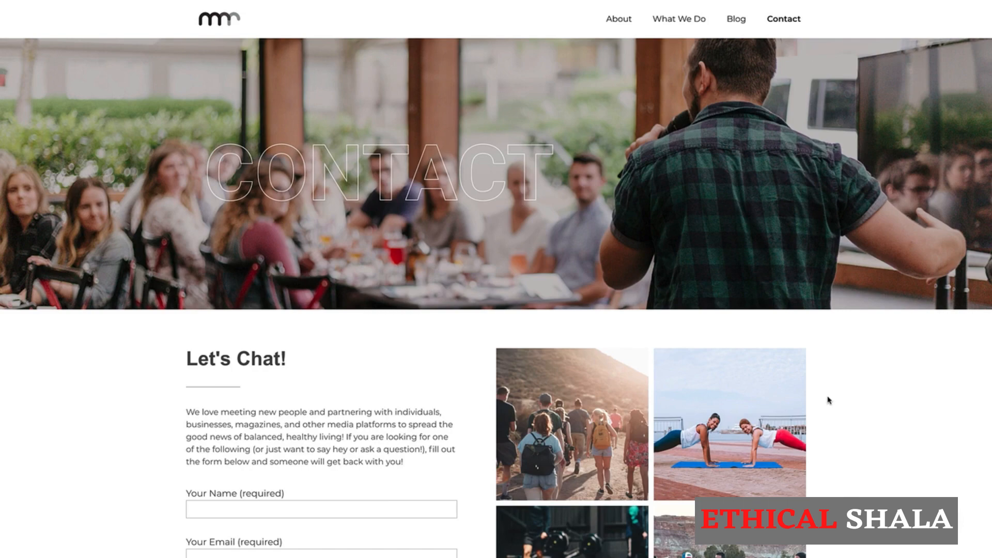
- Scroll through the finished Contact page preview to review it
{"action": "scroll", "coordinate": [828, 400], "scroll_direction": "down", "scroll_amount": 3}
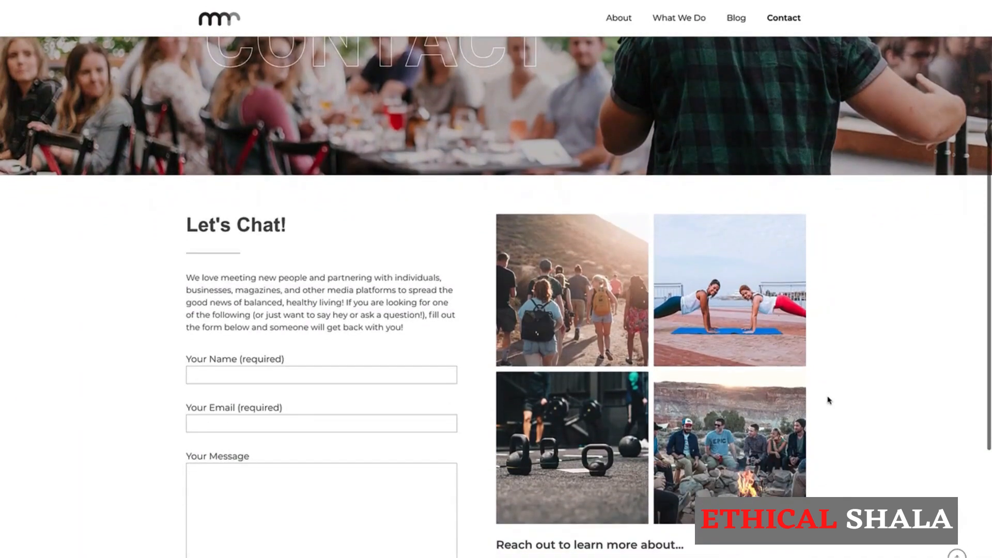
{"action": "scroll", "coordinate": [828, 400], "scroll_direction": "down", "scroll_amount": 2}
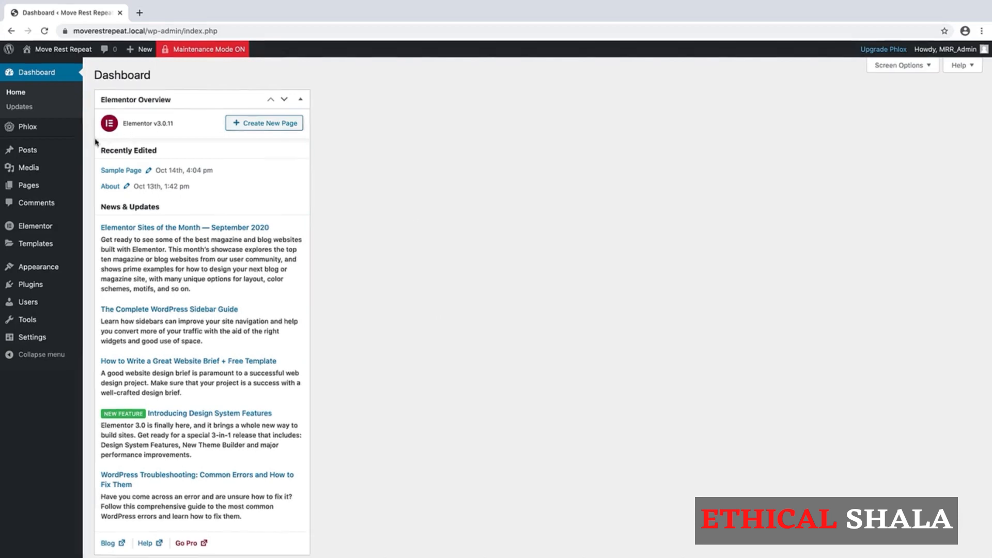
- Open the Contact page from the All Pages list and launch it in Elementor
{"action": "mouse_move", "coordinate": [31, 188]}
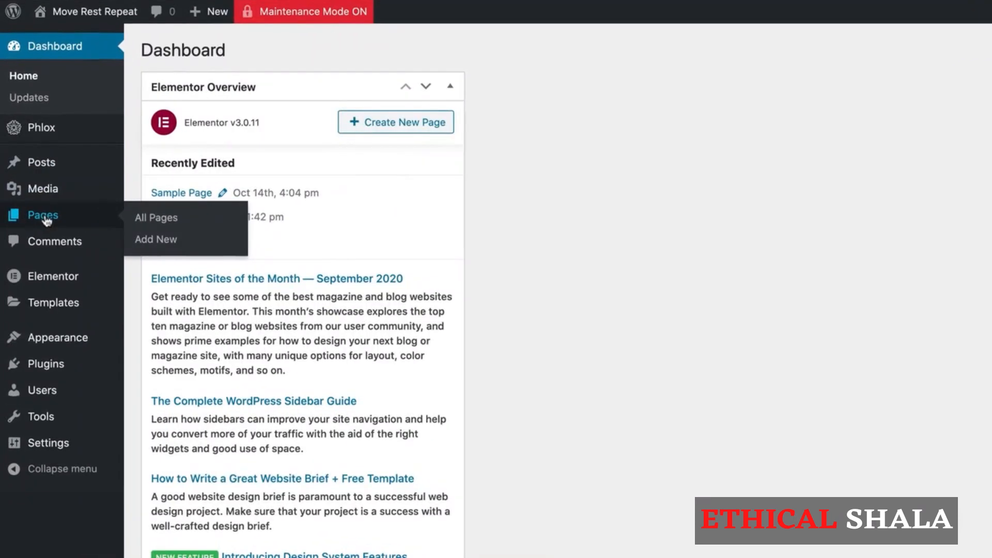
{"action": "left_click", "coordinate": [45, 217]}
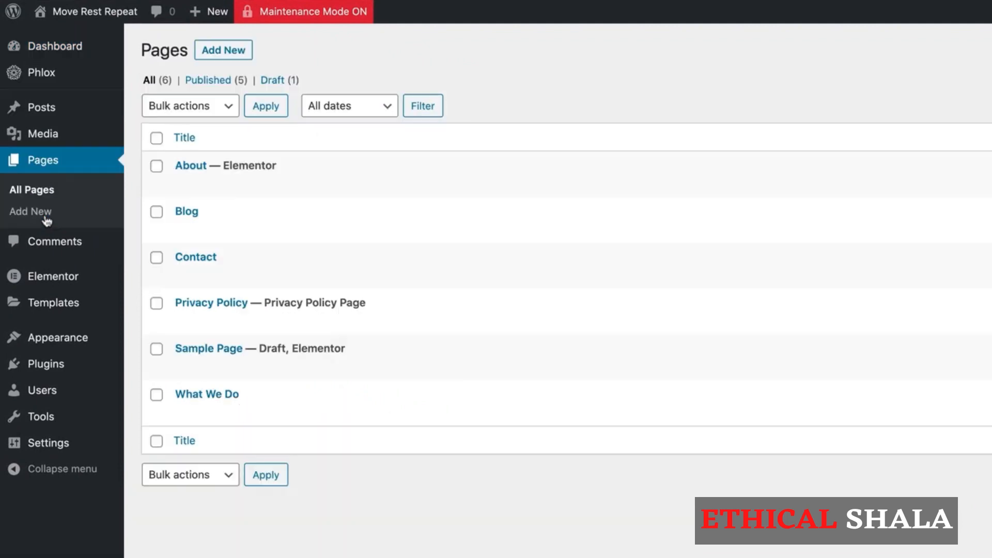
{"action": "mouse_move", "coordinate": [204, 257]}
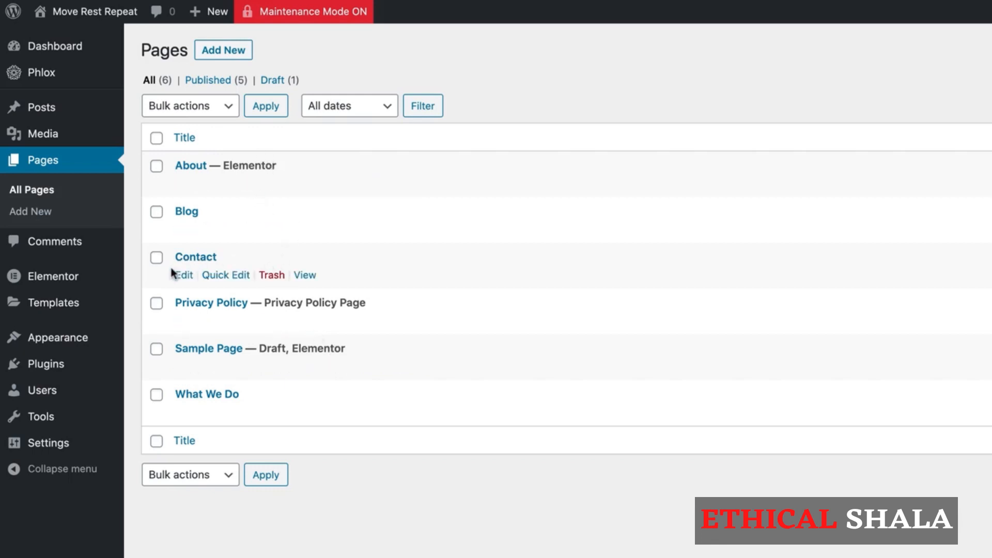
{"action": "left_click", "coordinate": [184, 275]}
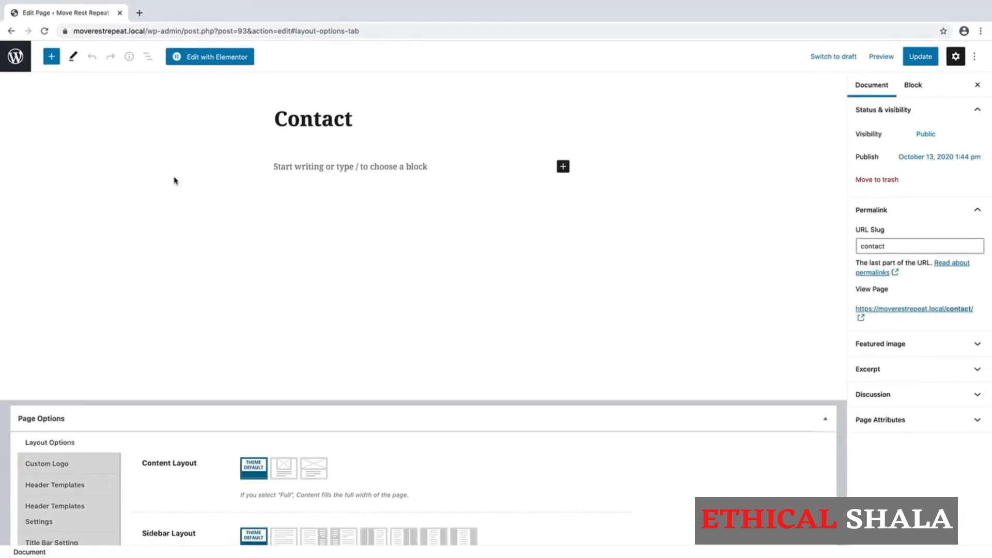
{"action": "left_click", "coordinate": [230, 66]}
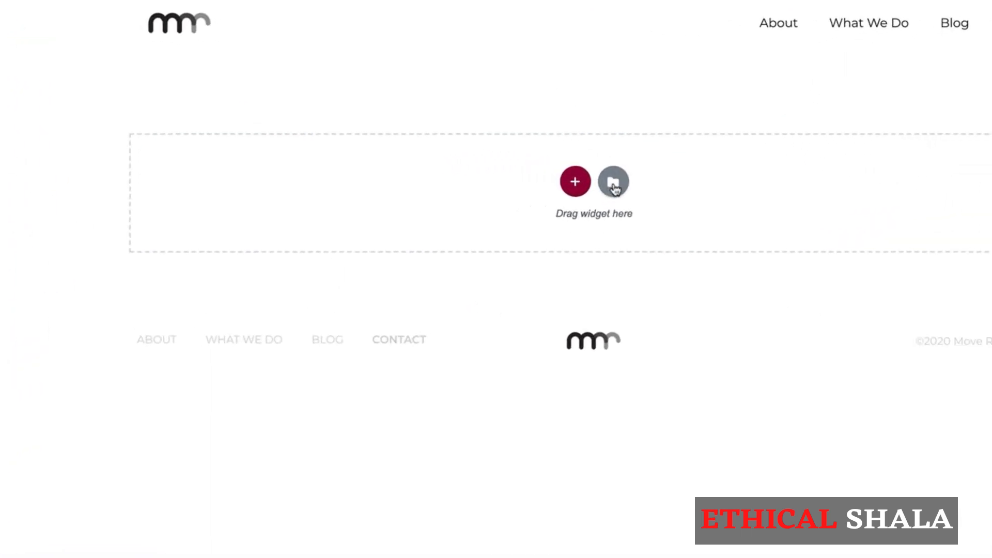
- Insert the saved Page Banner template from My Templates, importing its document settings
{"action": "left_click", "coordinate": [614, 184]}
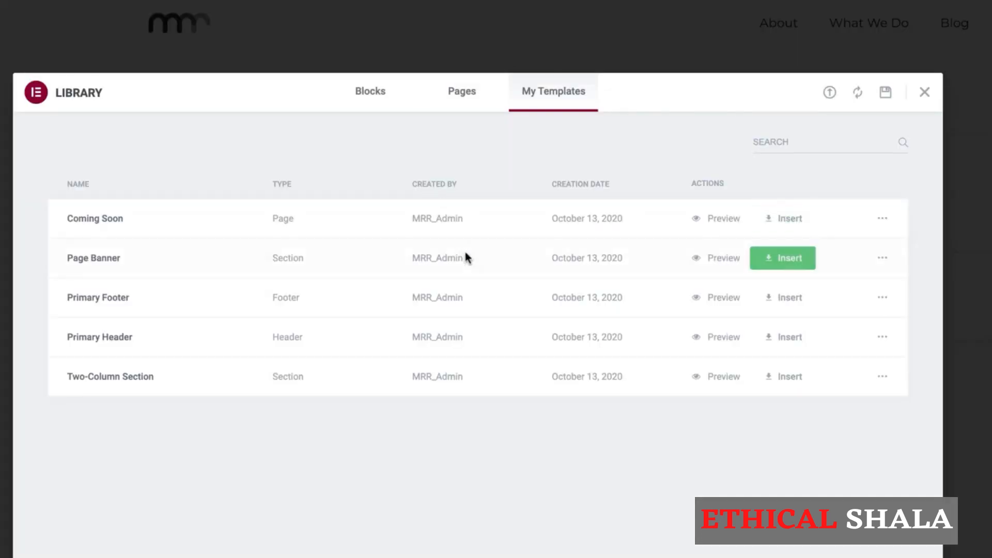
{"action": "left_click", "coordinate": [784, 262]}
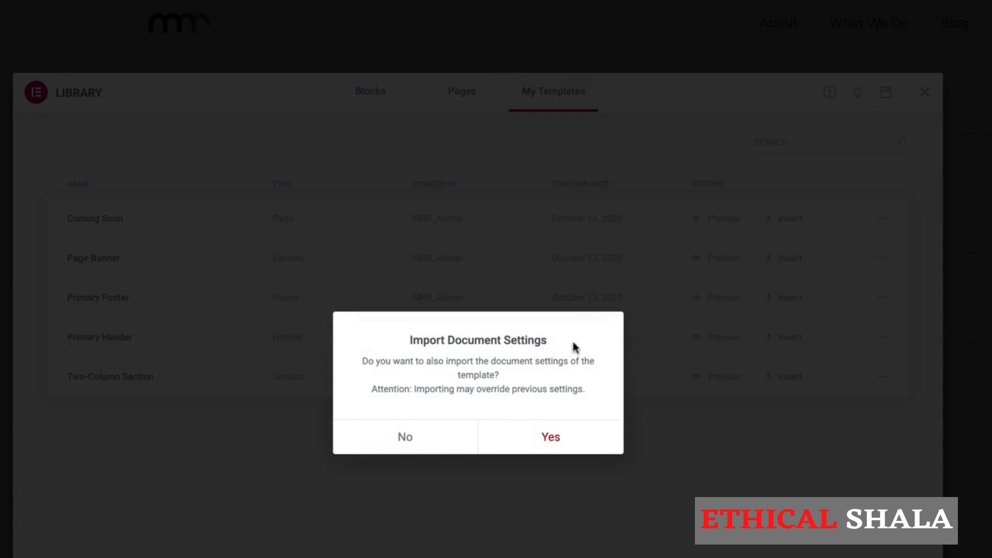
{"action": "left_click", "coordinate": [550, 437]}
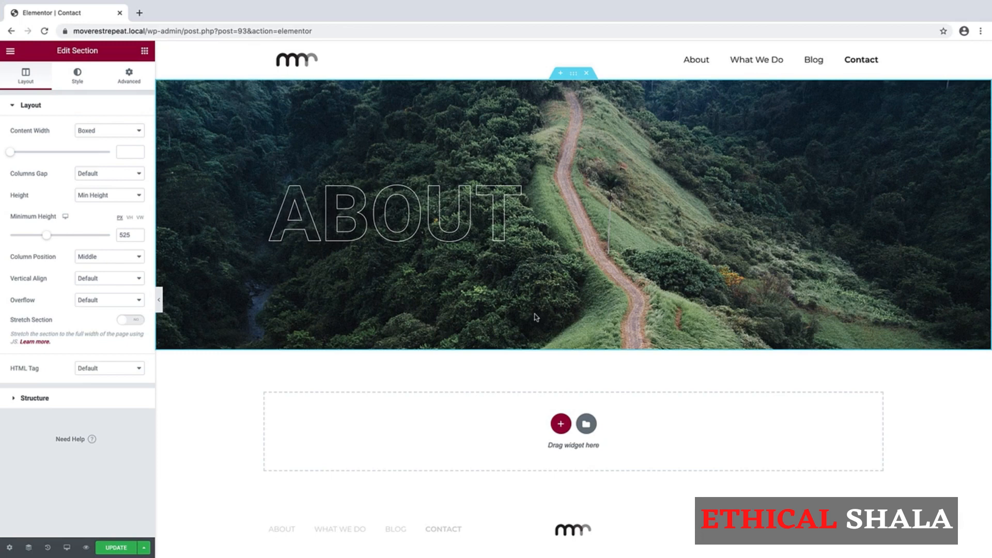
- Change the banner heading from About to Contact and show the banner section's Style settings
{"action": "left_click", "coordinate": [487, 213]}
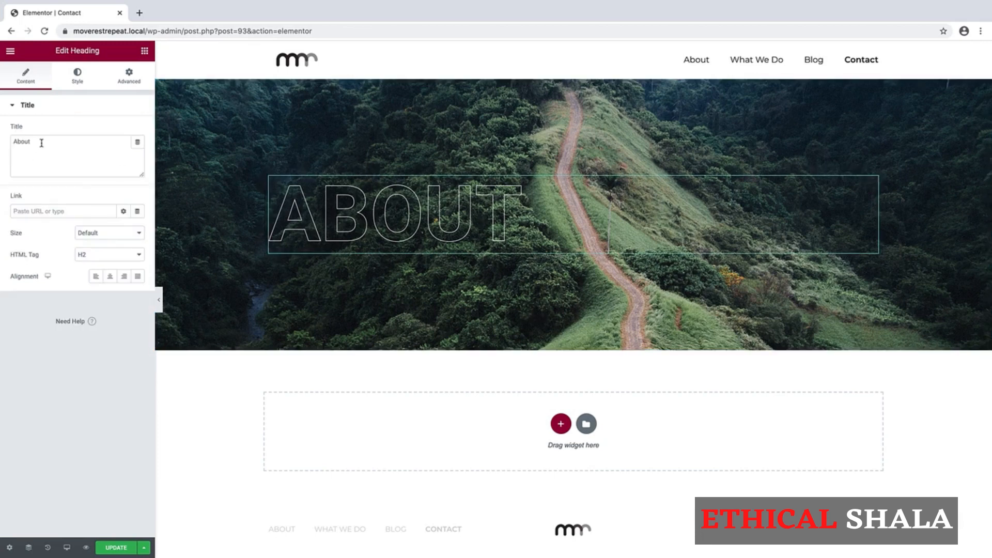
{"action": "left_click_drag", "start_coordinate": [40, 143], "coordinate": [2, 140]}
{"action": "type", "text": "Contact"}
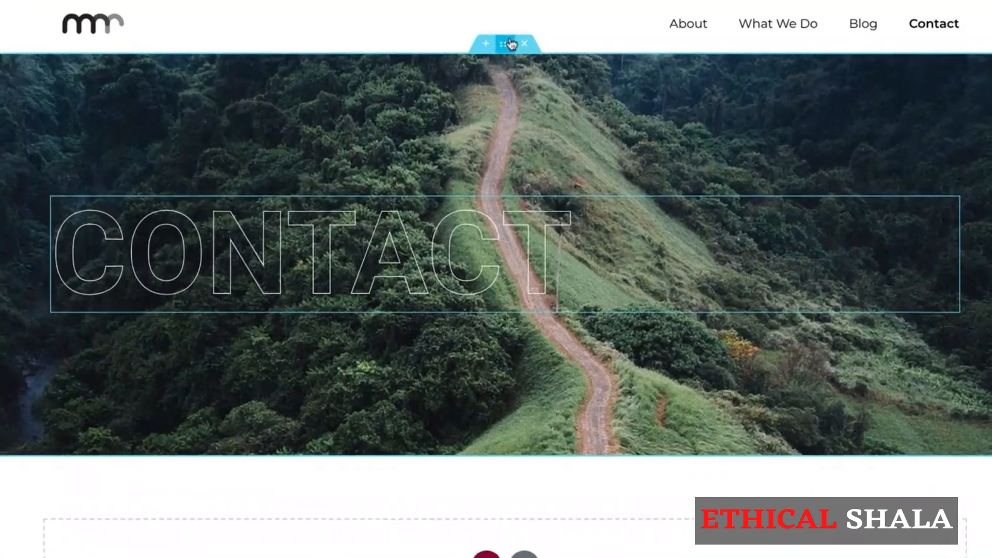
{"action": "left_click", "coordinate": [503, 46]}
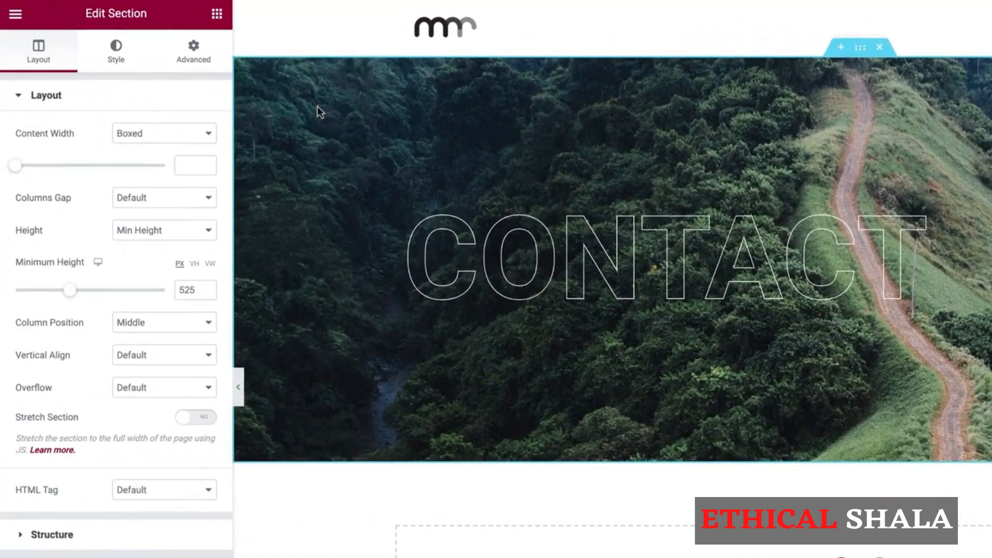
{"action": "left_click", "coordinate": [117, 51]}
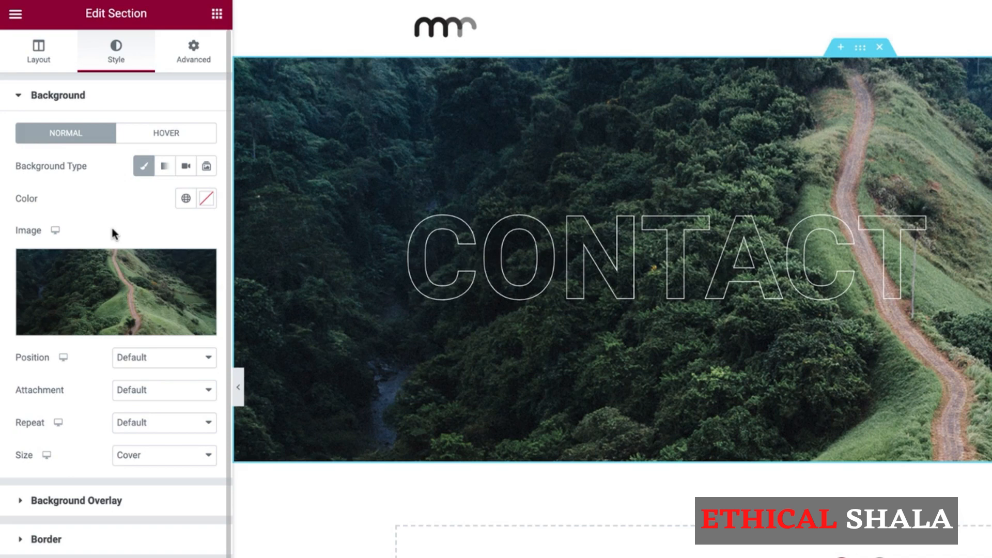
- Upload the Contact photos and set Contact-Header as the banner's background image
{"action": "left_click", "coordinate": [114, 288]}
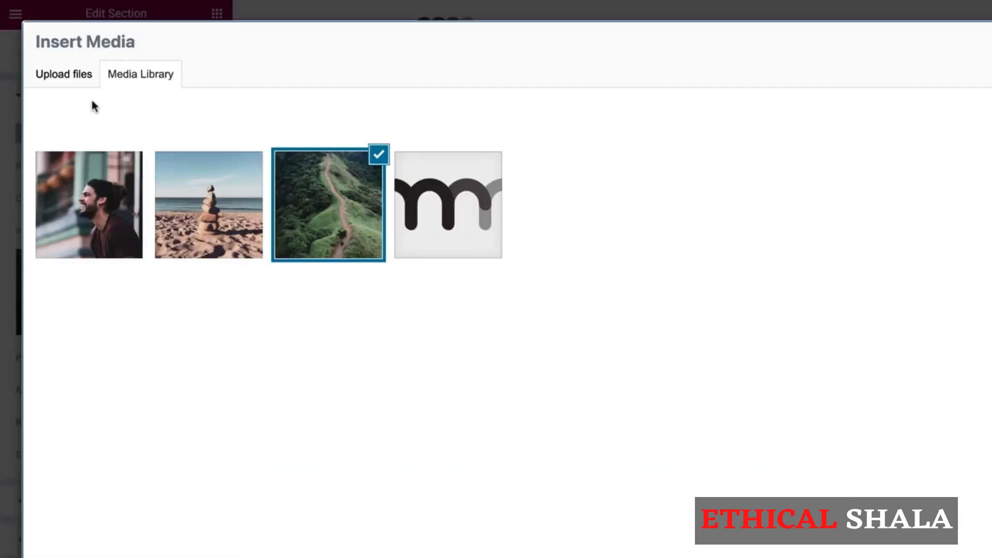
{"action": "left_click", "coordinate": [67, 80]}
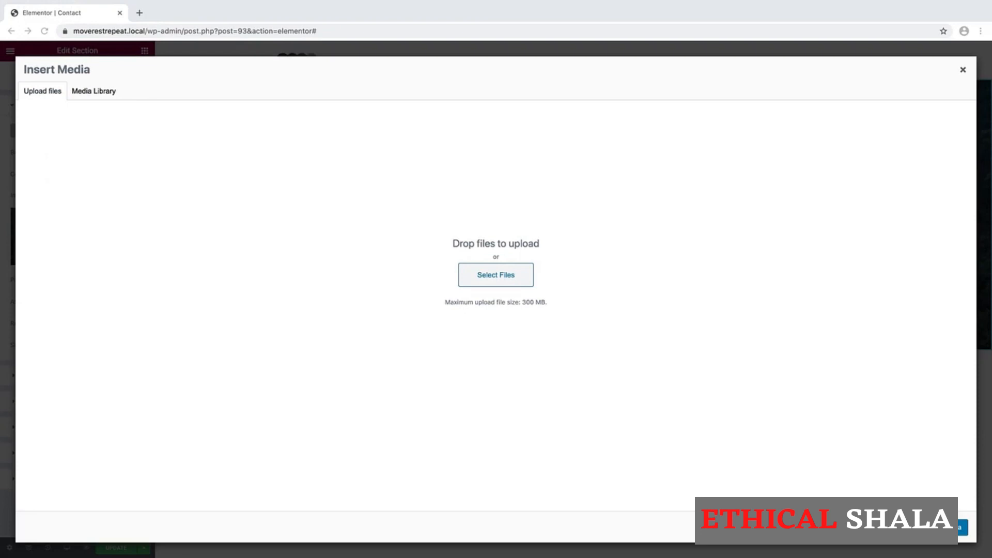
{"action": "left_click_drag", "start_coordinate": [991, 279], "coordinate": [216, 166]}
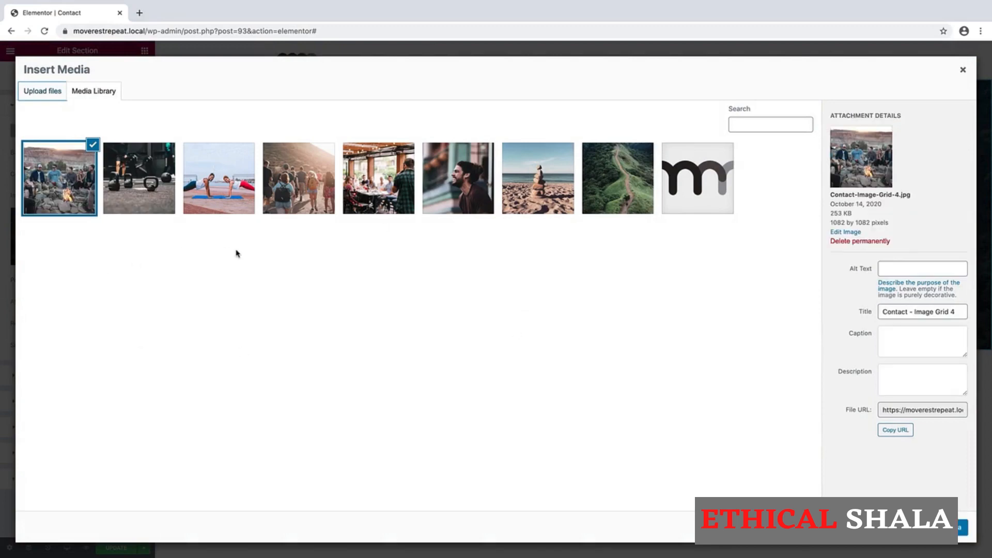
{"action": "left_click", "coordinate": [377, 180]}
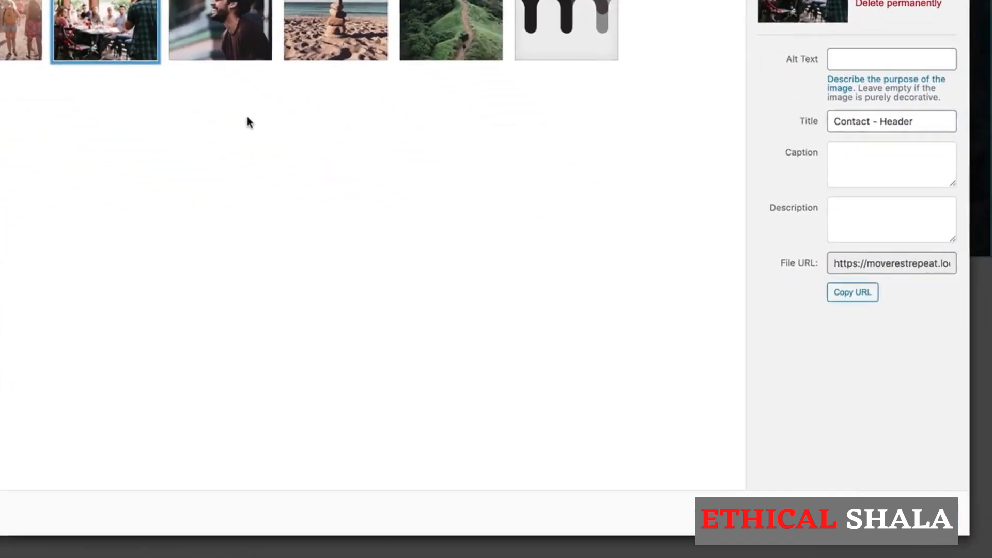
{"action": "left_click", "coordinate": [919, 511]}
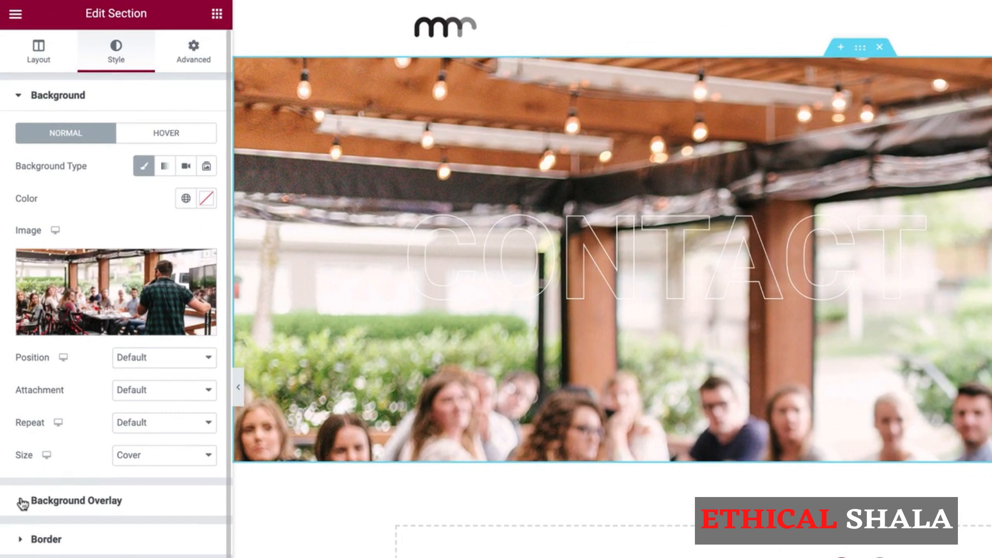
{"action": "left_click", "coordinate": [22, 501]}
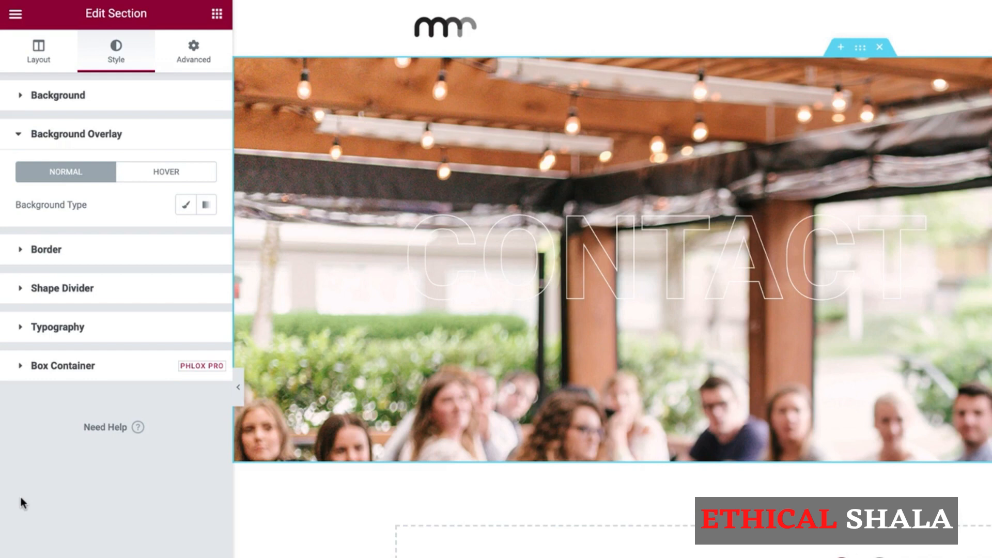
- Add a classic #000000 background overlay at about 0.29 opacity
{"action": "left_click", "coordinate": [186, 205]}
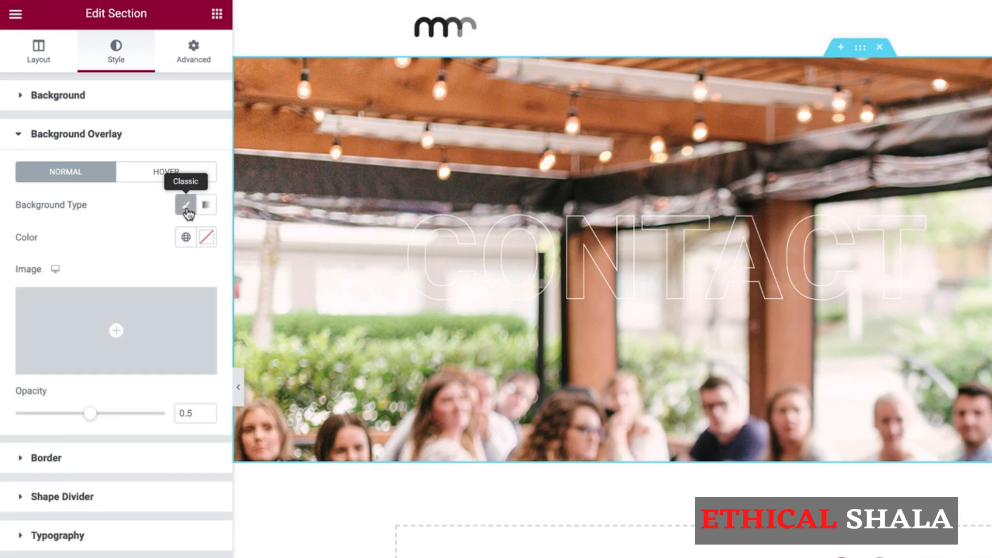
{"action": "left_click", "coordinate": [207, 239]}
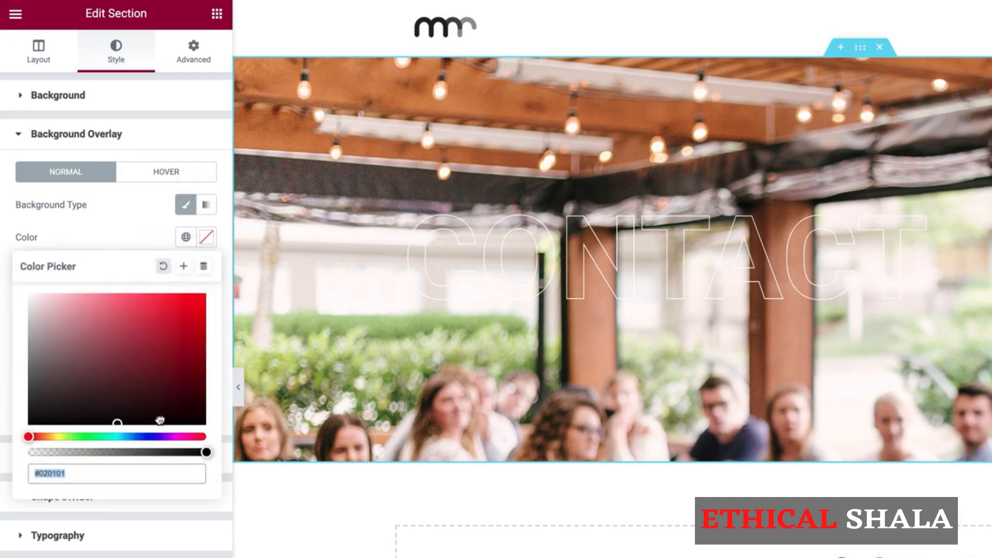
{"action": "mouse_move", "coordinate": [159, 419]}
{"action": "left_mouse_down"}
{"action": "mouse_move", "coordinate": [243, 435]}
{"action": "mouse_move", "coordinate": [206, 297]}
{"action": "mouse_move", "coordinate": [212, 439]}
{"action": "left_mouse_up"}
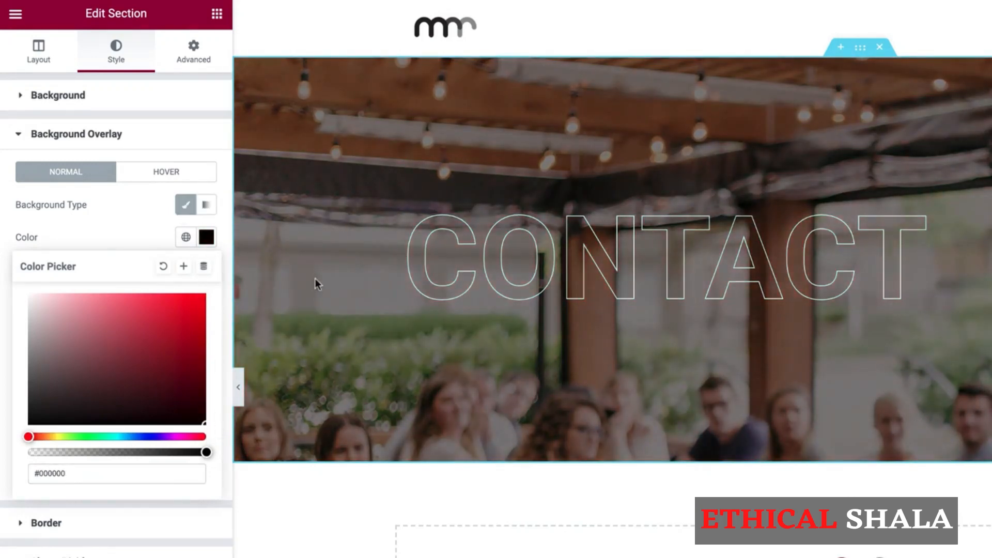
{"action": "left_click", "coordinate": [113, 236]}
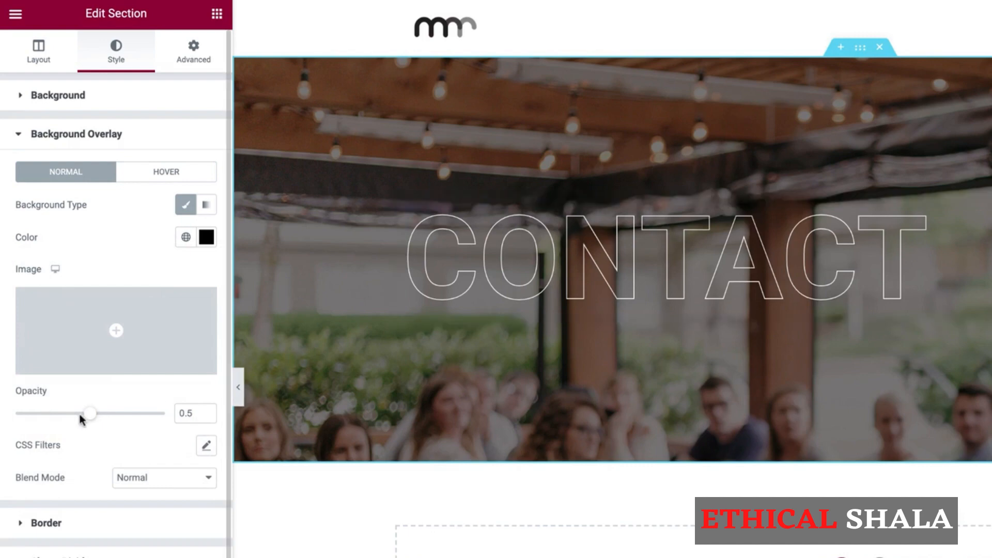
{"action": "left_click_drag", "start_coordinate": [85, 414], "coordinate": [49, 415]}
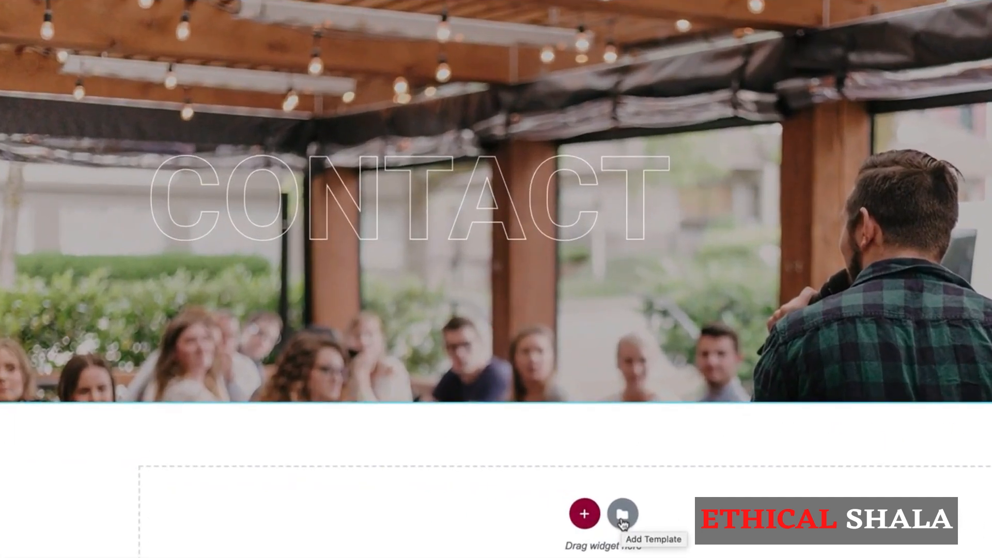
- Insert the Two-Column Section template below the banner, with its document settings
{"action": "left_click", "coordinate": [622, 517]}
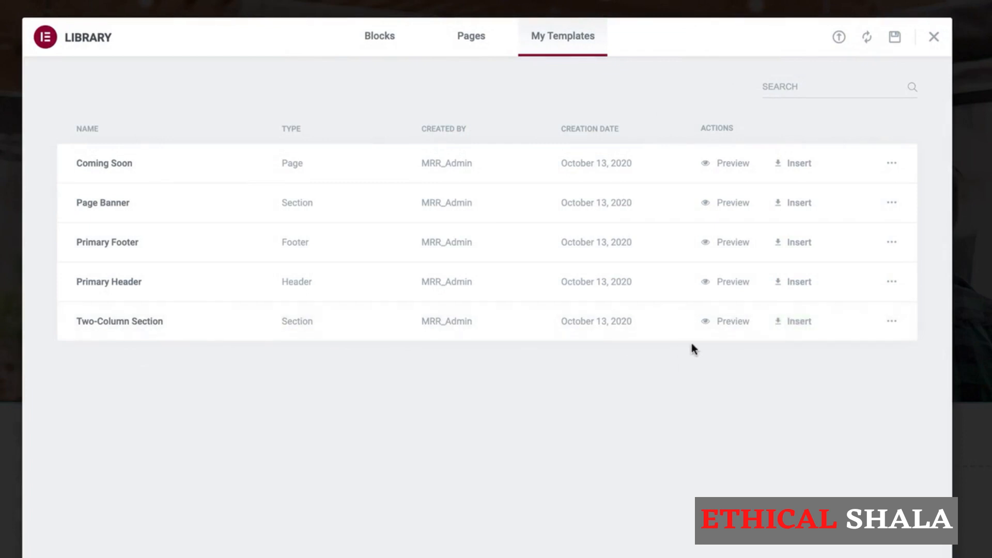
{"action": "left_click", "coordinate": [802, 330]}
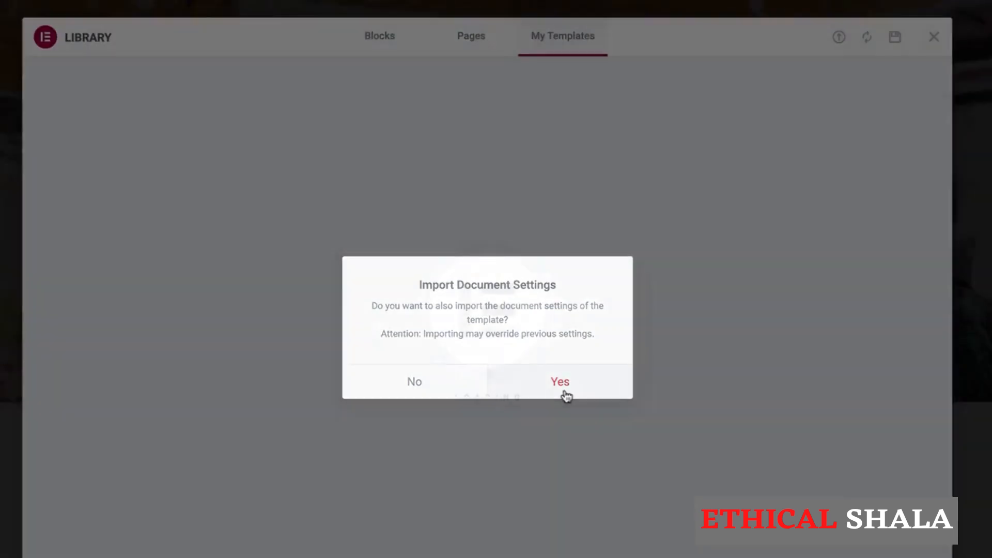
{"action": "left_click", "coordinate": [565, 393]}
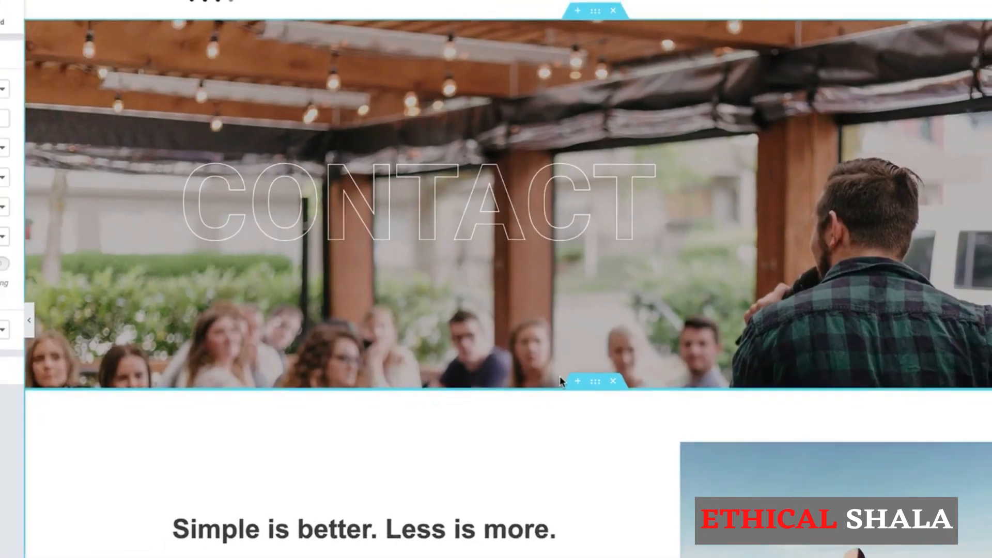
{"action": "scroll", "coordinate": [560, 378], "scroll_direction": "down", "scroll_amount": 2}
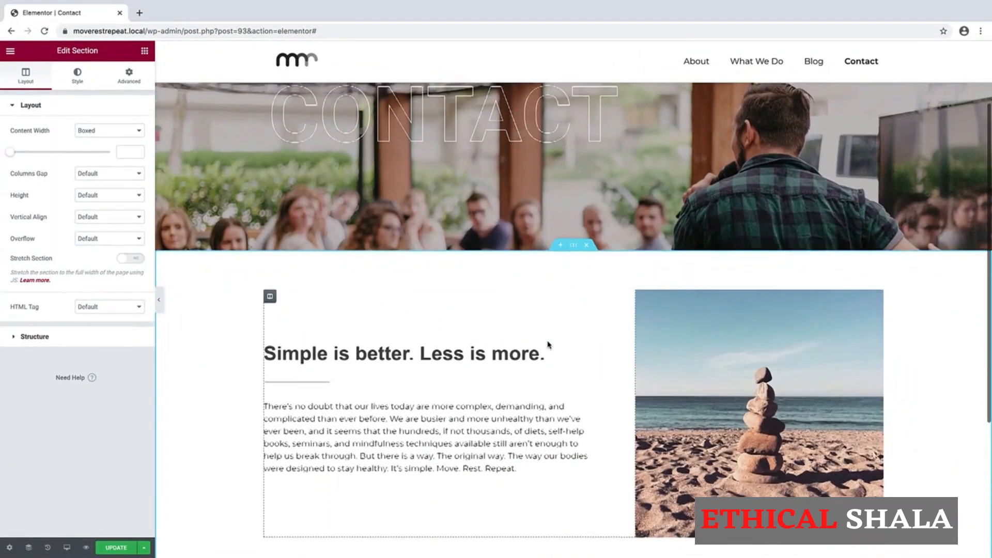
{"action": "scroll", "coordinate": [549, 344], "scroll_direction": "down", "scroll_amount": 2}
{"action": "scroll", "coordinate": [548, 343], "scroll_direction": "up", "scroll_amount": 1}
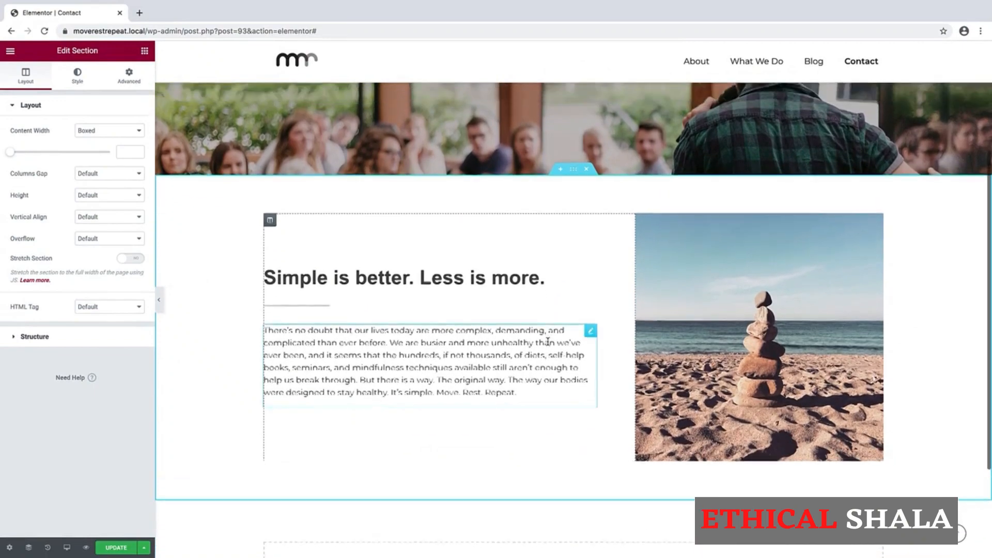
{"action": "scroll", "coordinate": [547, 343], "scroll_direction": "down", "scroll_amount": 2}
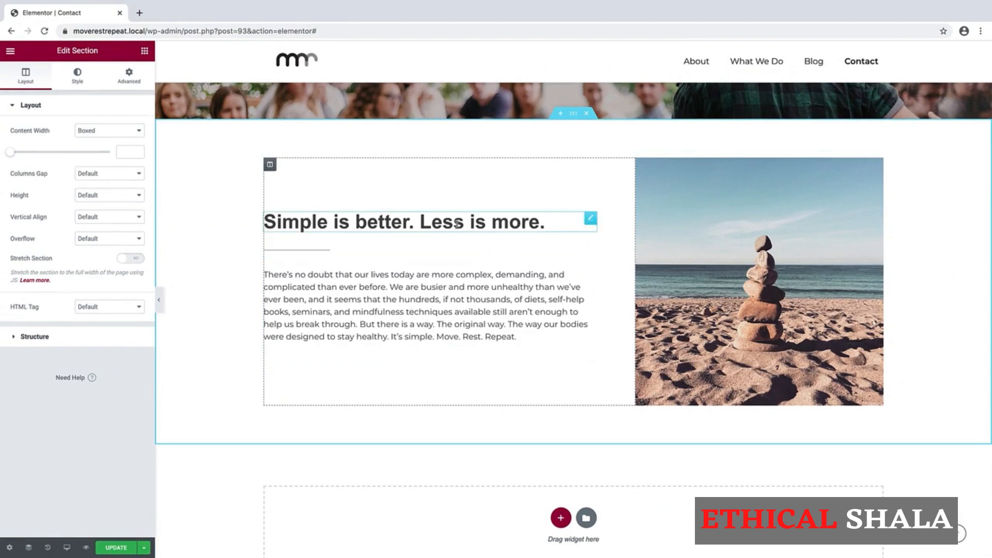
- Retitle the heading 'Let's Chat!' and paste the 'We love meeting new people' blurb as the paragraph
{"action": "left_click", "coordinate": [423, 224]}
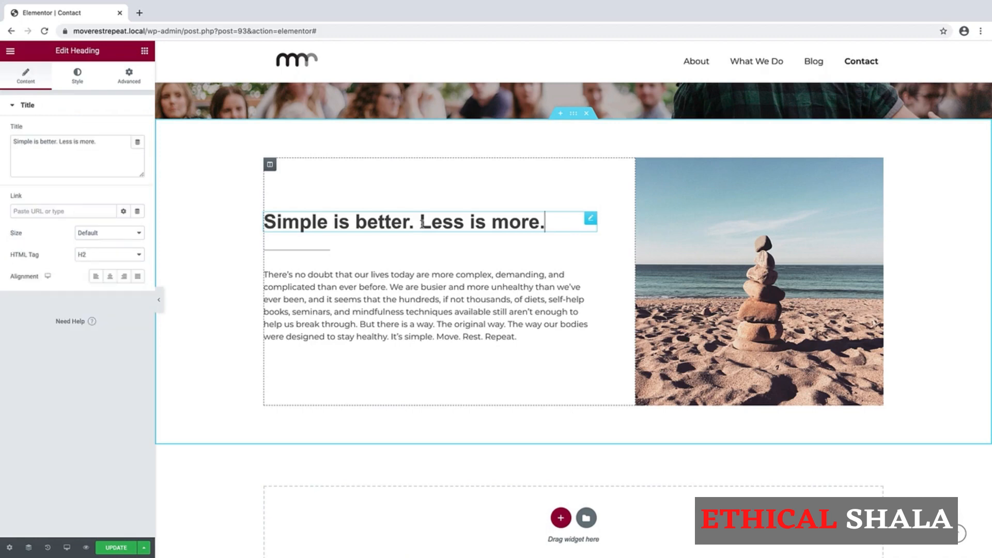
{"action": "left_click_drag", "start_coordinate": [101, 142], "coordinate": [5, 145]}
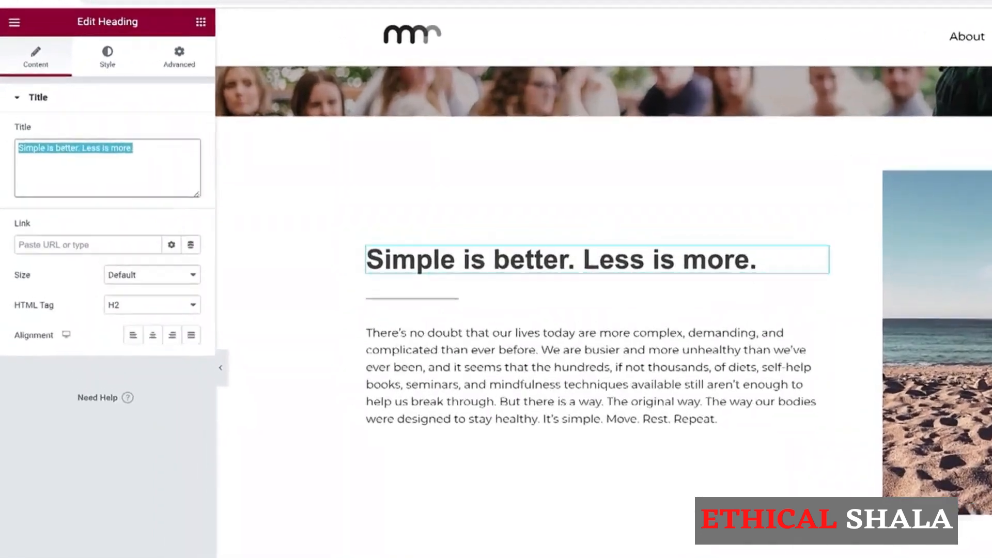
{"action": "type", "text": "Let's Chat"}
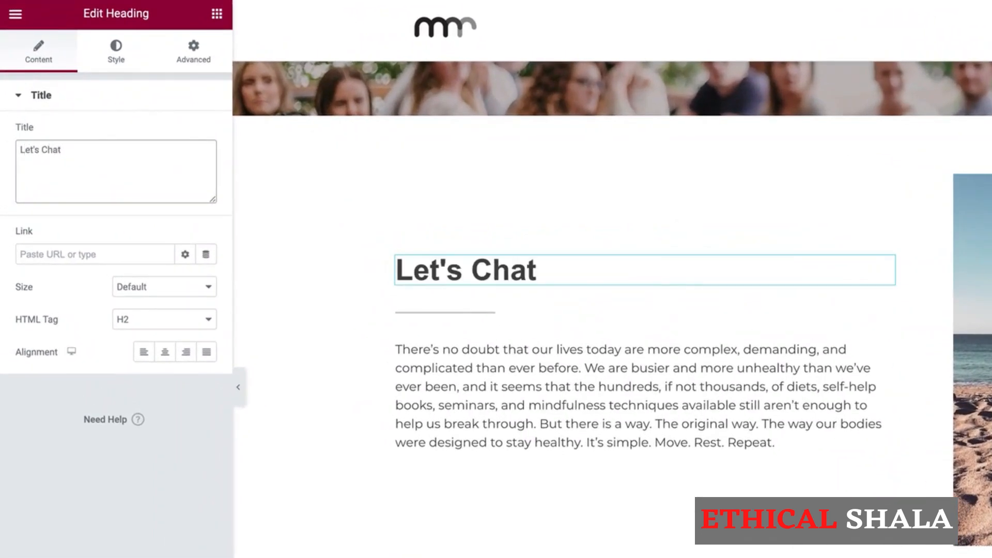
{"action": "type", "text": "!"}
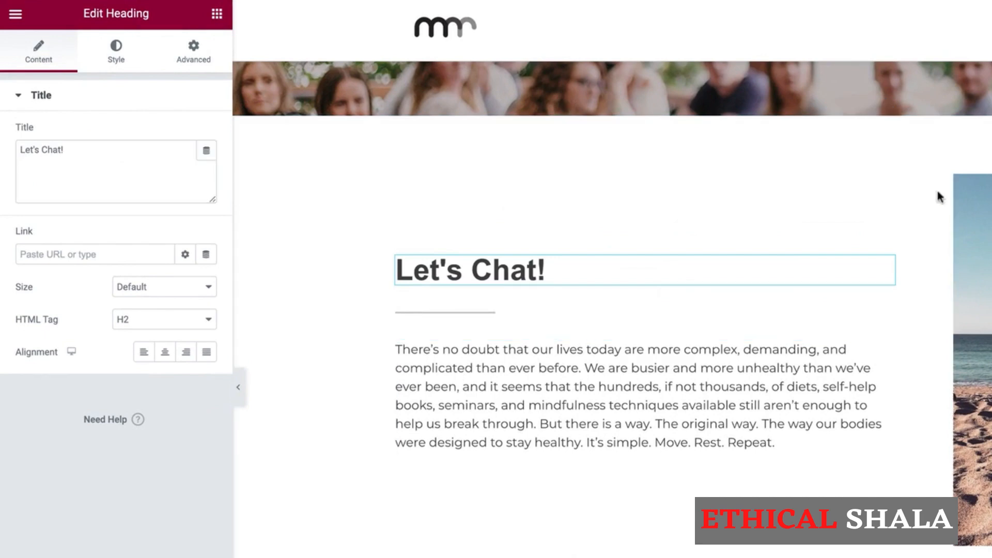
{"action": "left_click", "coordinate": [467, 389]}
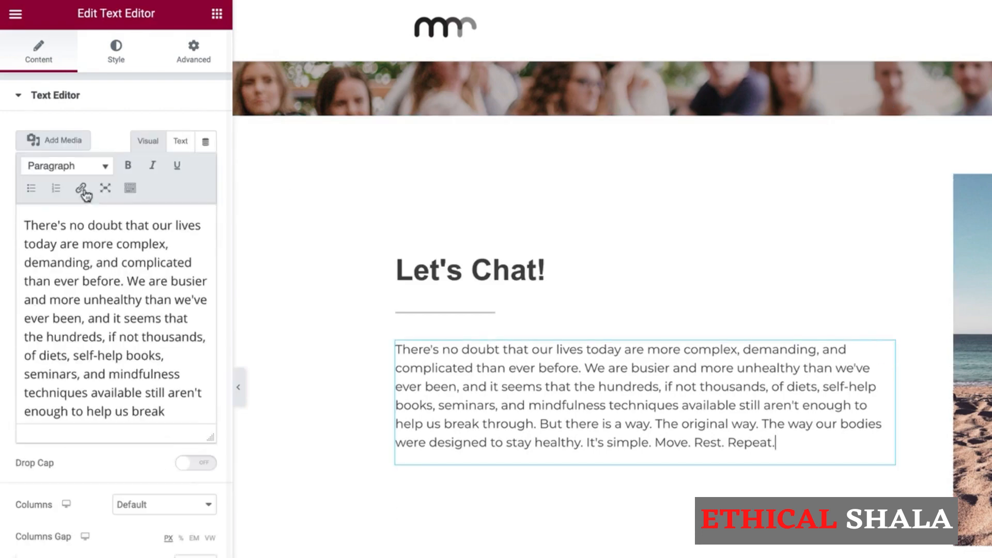
{"action": "triple_click", "coordinate": [96, 281]}
{"action": "type", "text": "We love meeting new people and partnering with individuals, businesses, magazines, and other media platforms to spread the good news of balanced, healthy living! If you are looking for one of the following (or just want to say hey or ask a question!), fill out the form below and someone will get back with you!"}
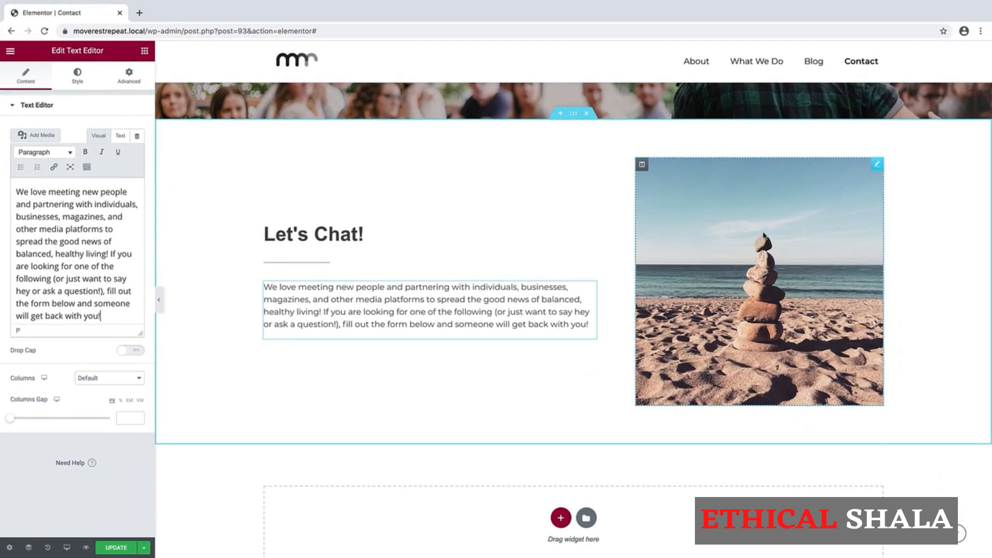
- Delete the beach photo, leaving the right column empty
{"action": "right_click", "coordinate": [876, 165]}
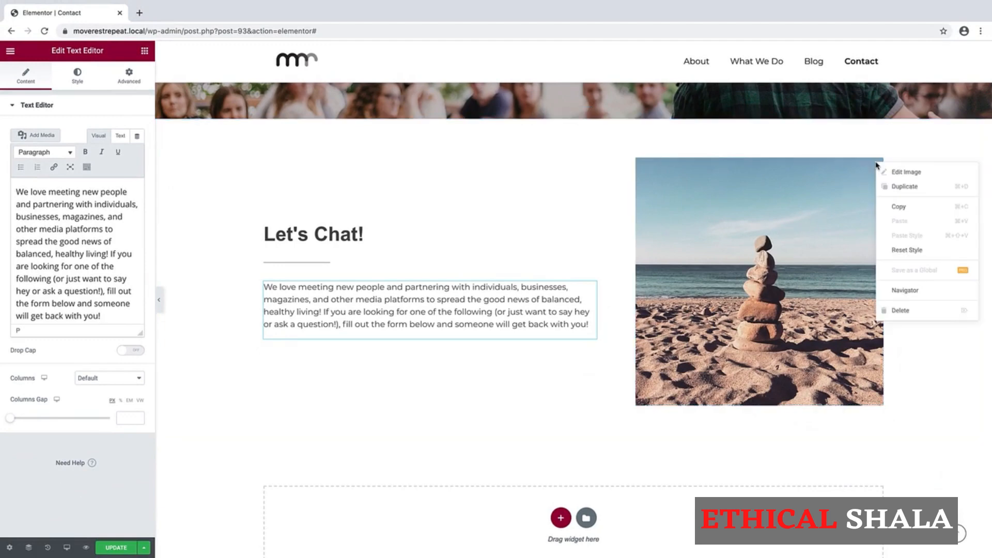
{"action": "left_click", "coordinate": [885, 309]}
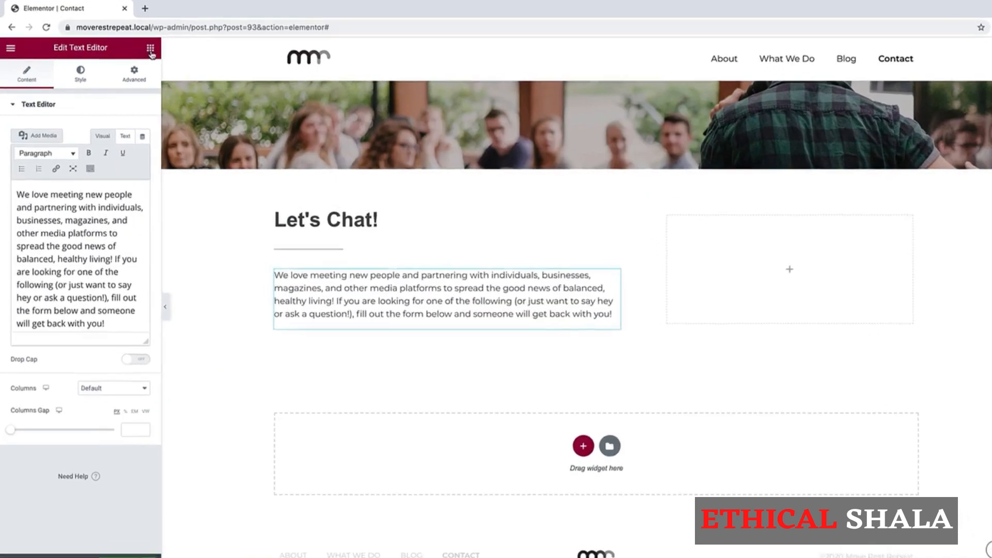
{"action": "left_click", "coordinate": [150, 50]}
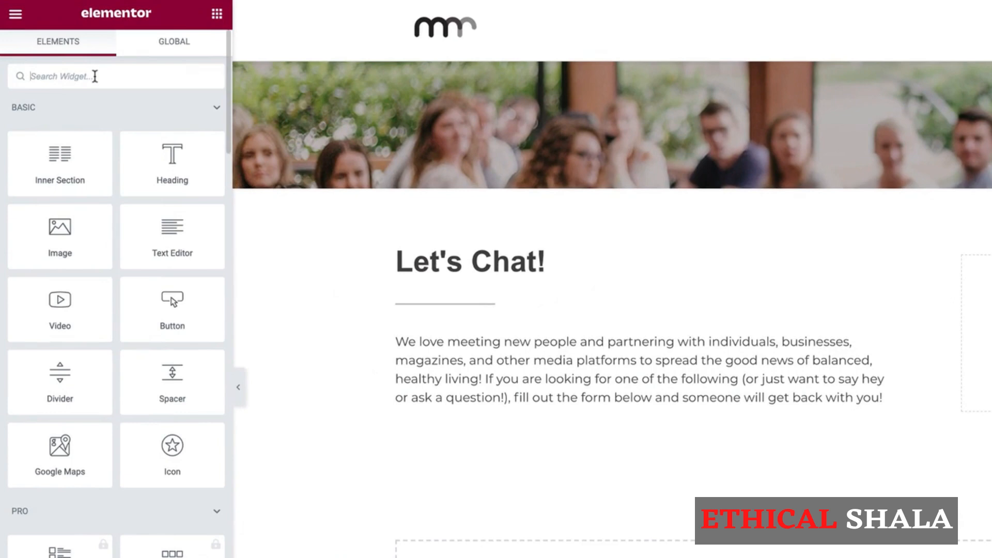
- Add a Modern Gallery to the right column with the campfire, kettlebell, push-up and crowd photos
{"action": "left_click", "coordinate": [95, 76]}
{"action": "type", "text": "modern"}
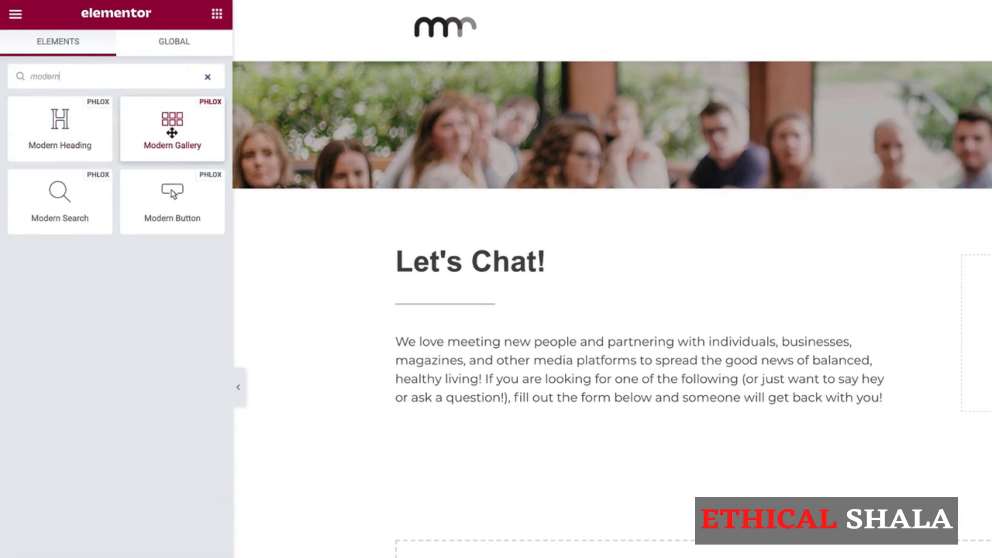
{"action": "left_click_drag", "start_coordinate": [172, 133], "coordinate": [991, 335]}
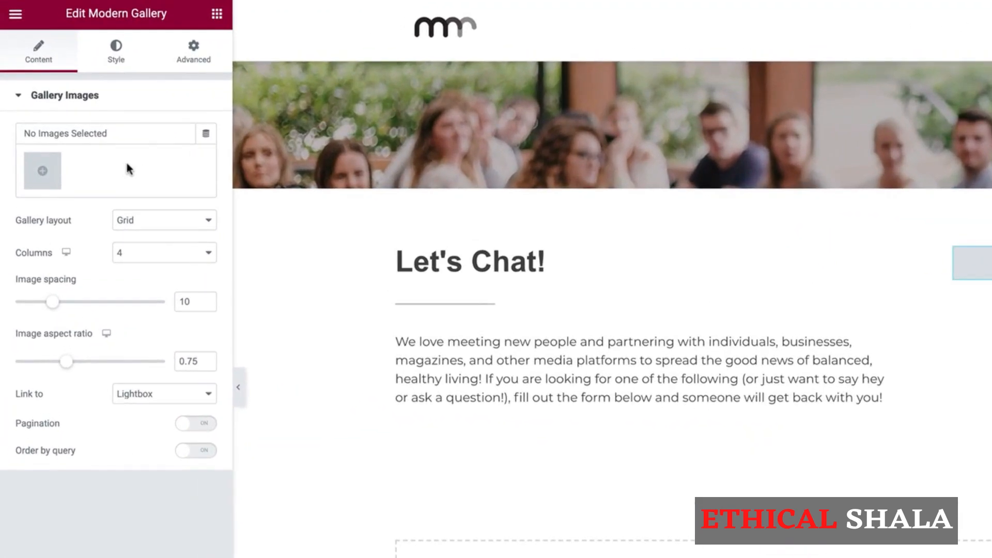
{"action": "left_click", "coordinate": [42, 171]}
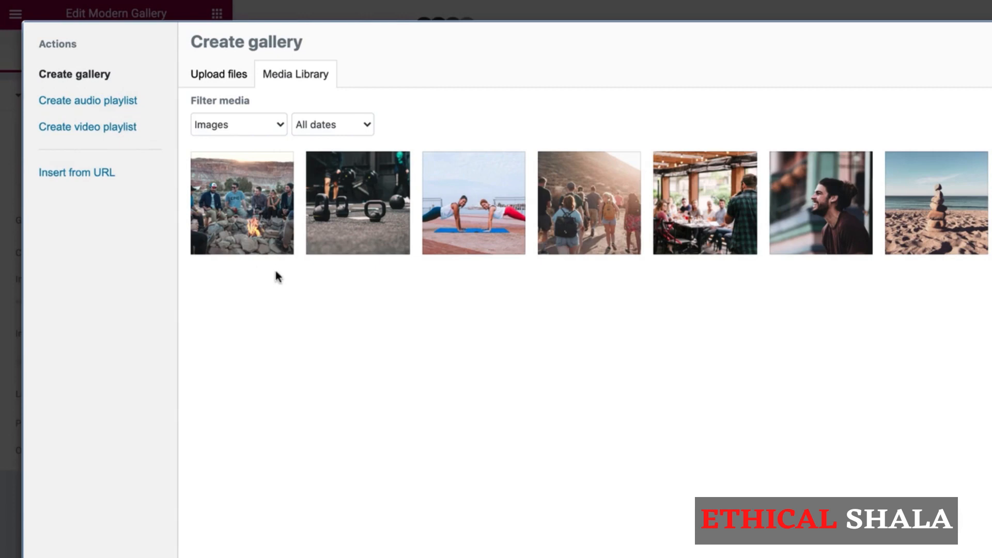
{"action": "left_click", "coordinate": [255, 230]}
{"action": "left_click", "coordinate": [360, 216]}
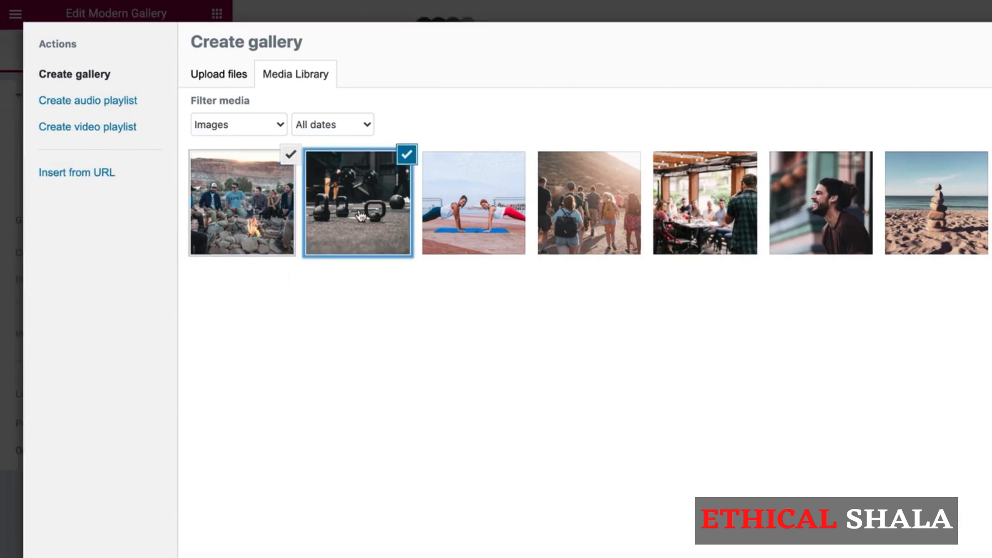
{"action": "left_click", "coordinate": [475, 209]}
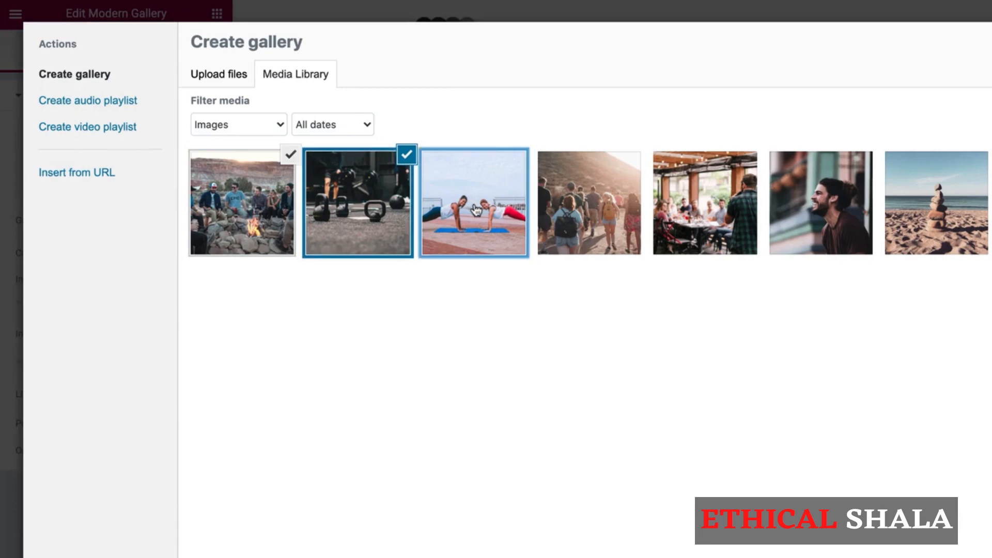
{"action": "left_click", "coordinate": [582, 216]}
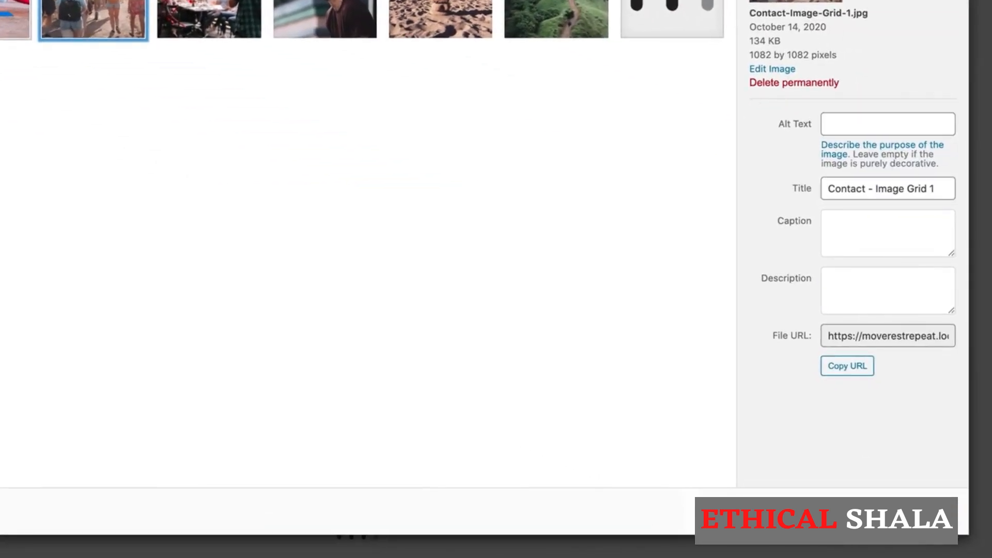
{"action": "left_click", "coordinate": [899, 511]}
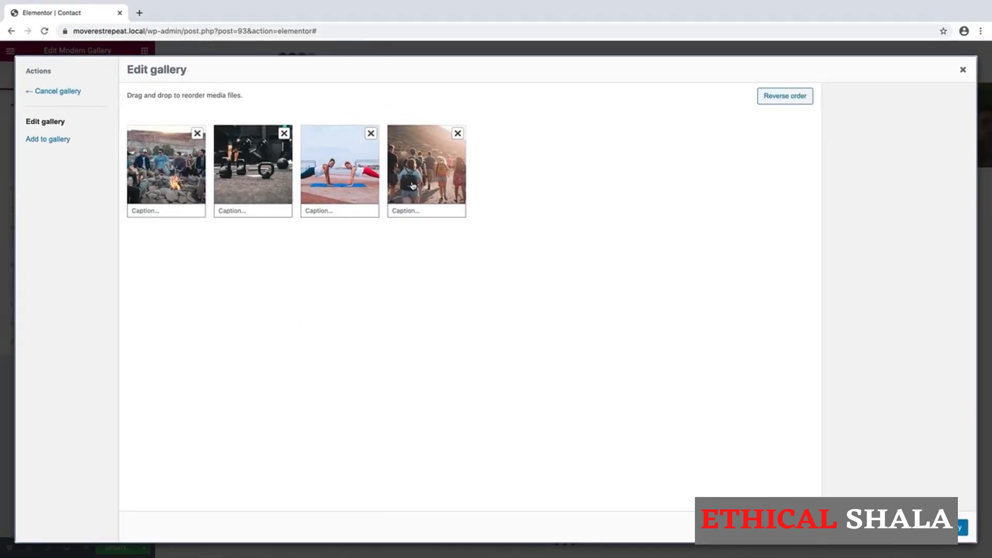
- Reorder the gallery to crowd, push-up, kettlebell, campfire and insert it
{"action": "left_click_drag", "start_coordinate": [411, 185], "coordinate": [152, 192]}
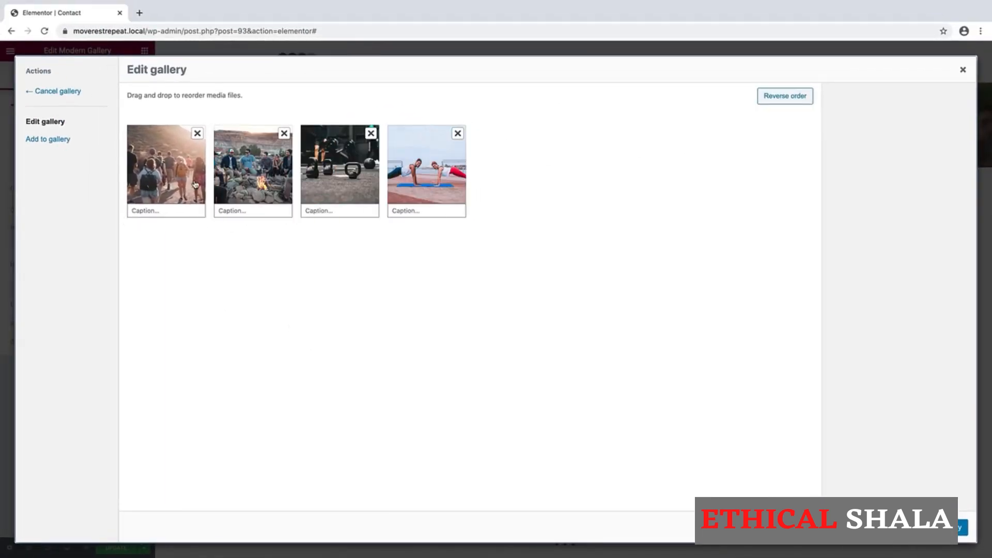
{"action": "left_click_drag", "start_coordinate": [416, 180], "coordinate": [248, 171]}
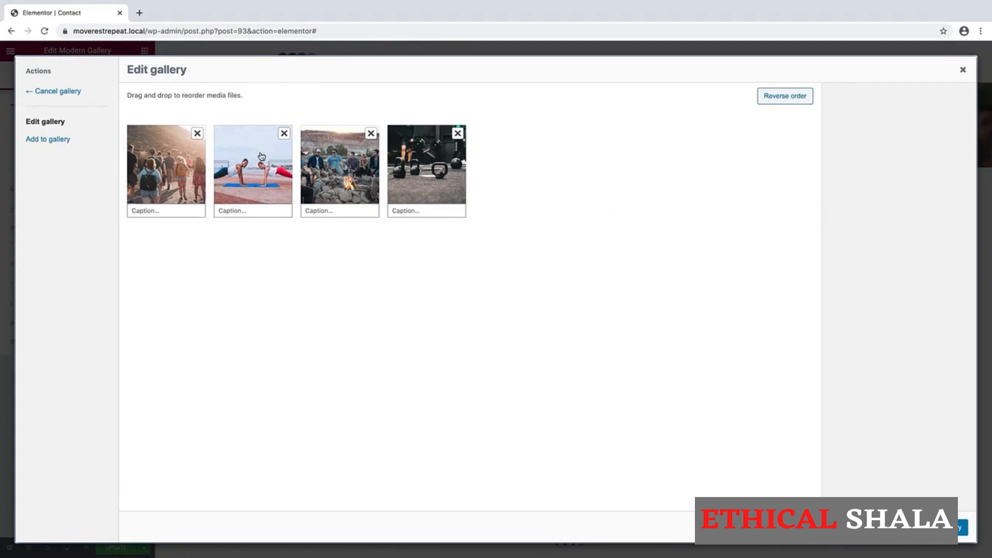
{"action": "left_click", "coordinate": [331, 170]}
{"action": "left_click", "coordinate": [419, 176]}
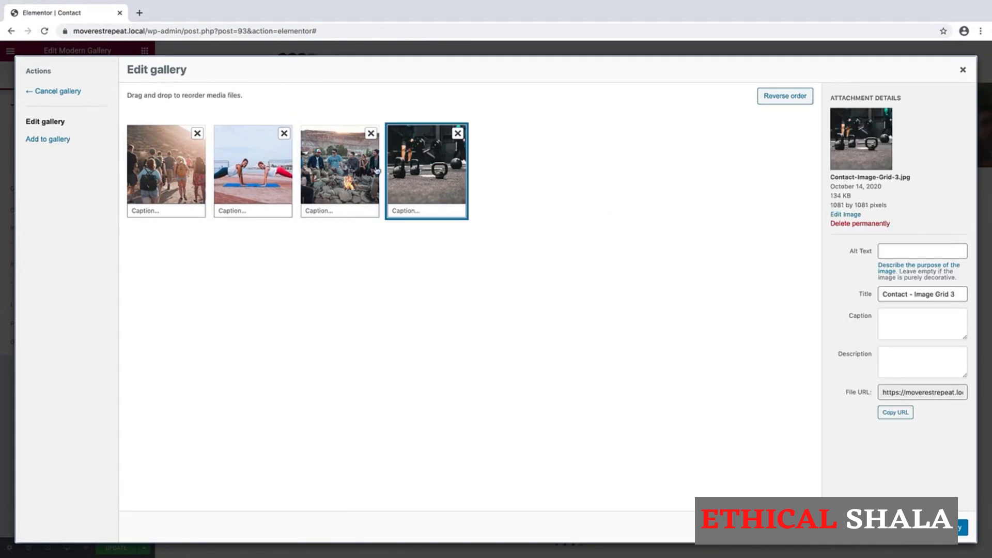
{"action": "left_click_drag", "start_coordinate": [326, 166], "coordinate": [422, 171]}
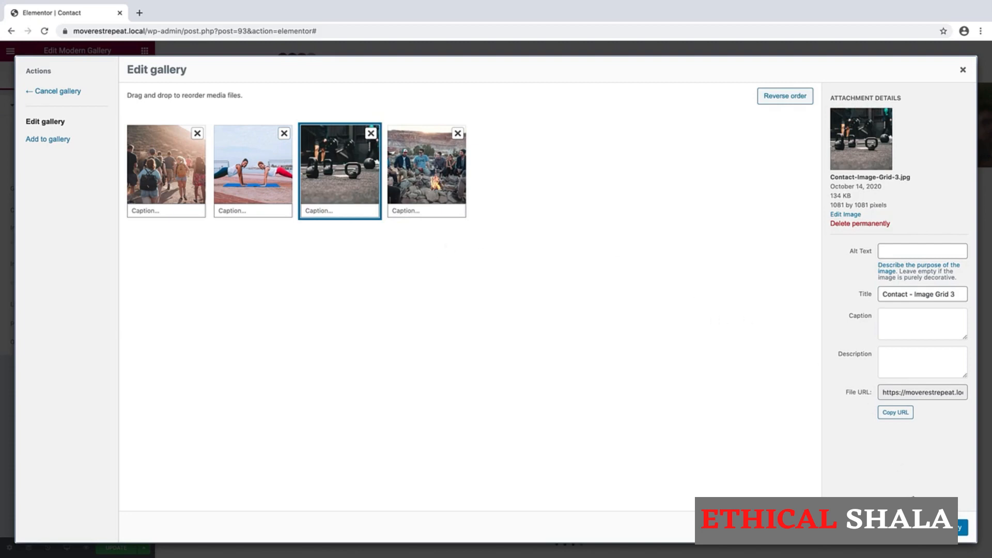
{"action": "left_click", "coordinate": [962, 527]}
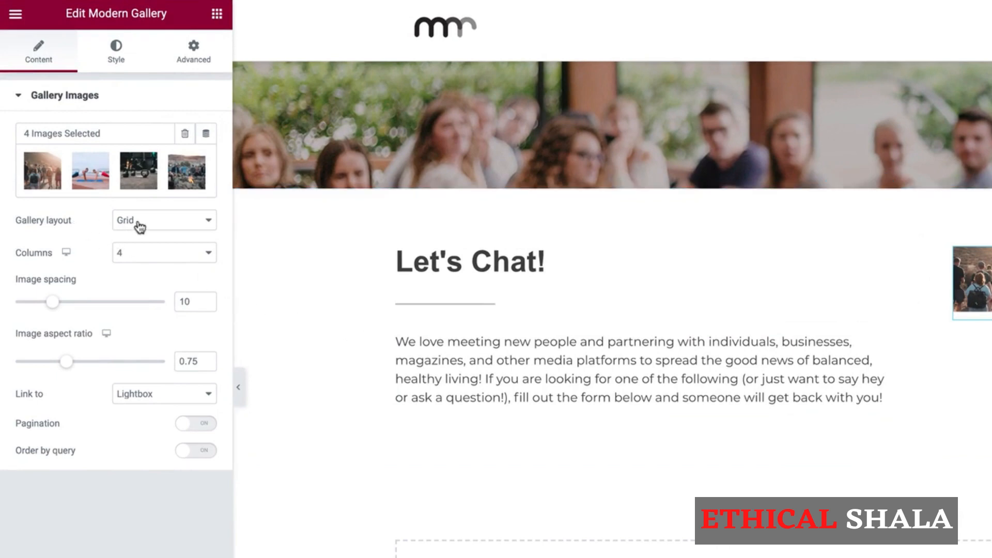
- Set the gallery to 2 columns, image aspect ratio 1, and Link to None
{"action": "left_click", "coordinate": [153, 255]}
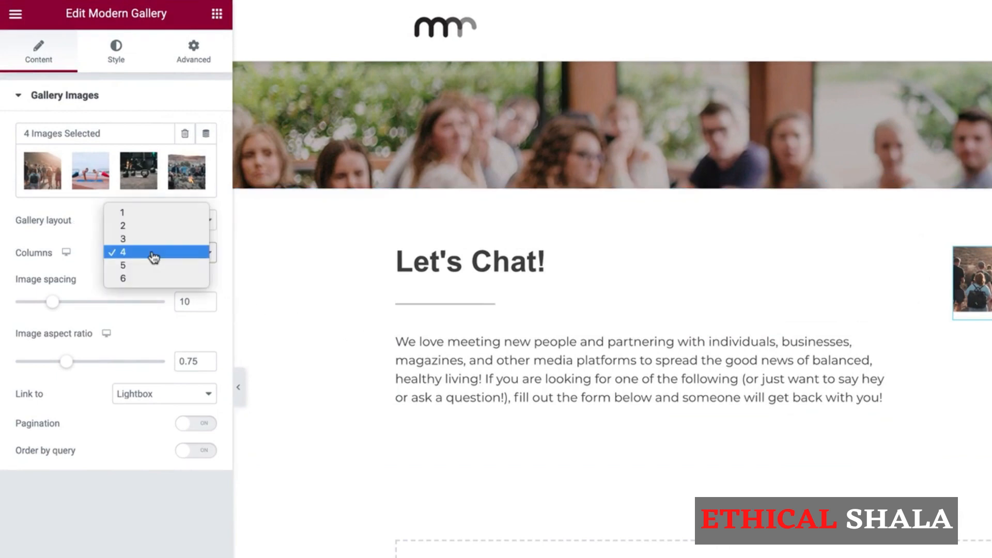
{"action": "left_click", "coordinate": [158, 226]}
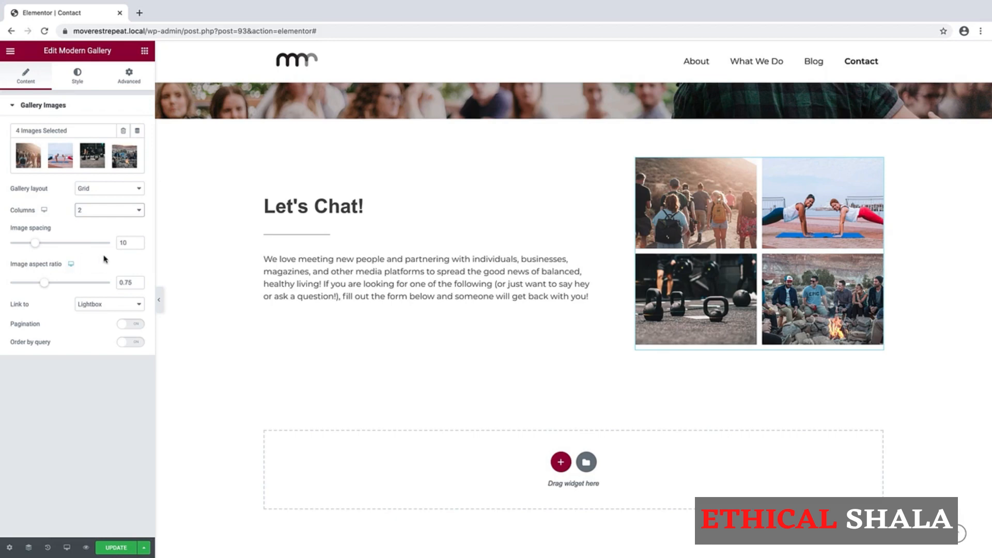
{"action": "left_click_drag", "start_coordinate": [132, 282], "coordinate": [98, 283]}
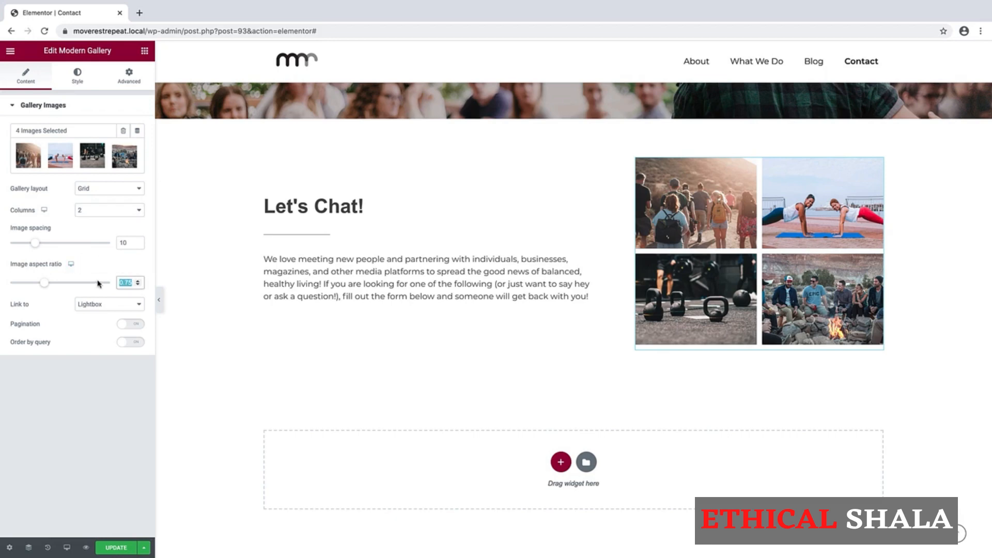
{"action": "type", "text": "1"}
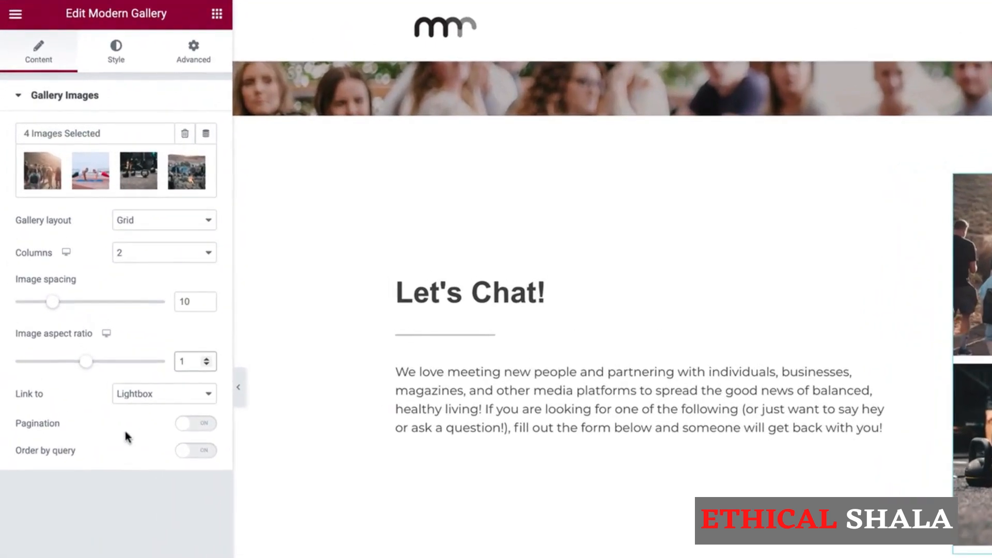
{"action": "left_click", "coordinate": [152, 397]}
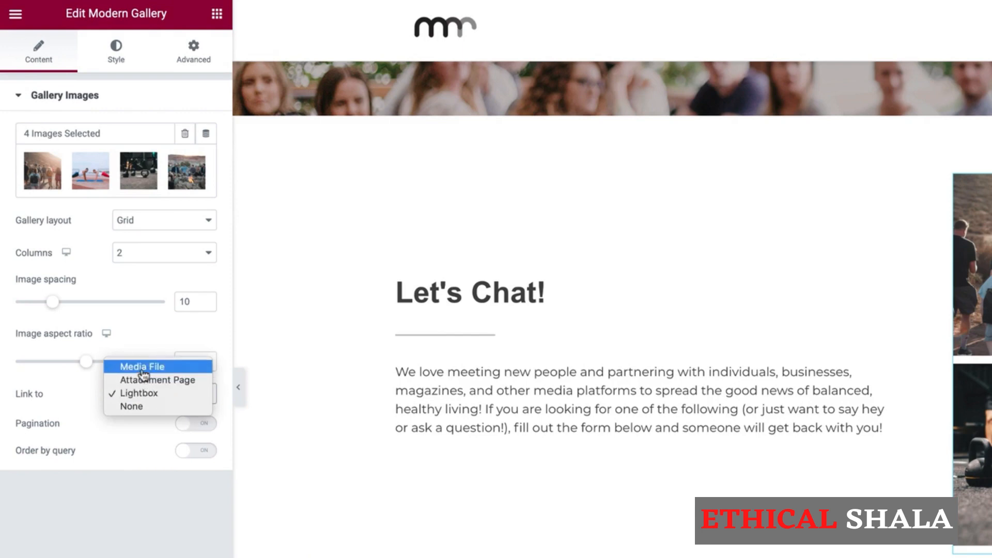
{"action": "left_click", "coordinate": [141, 411]}
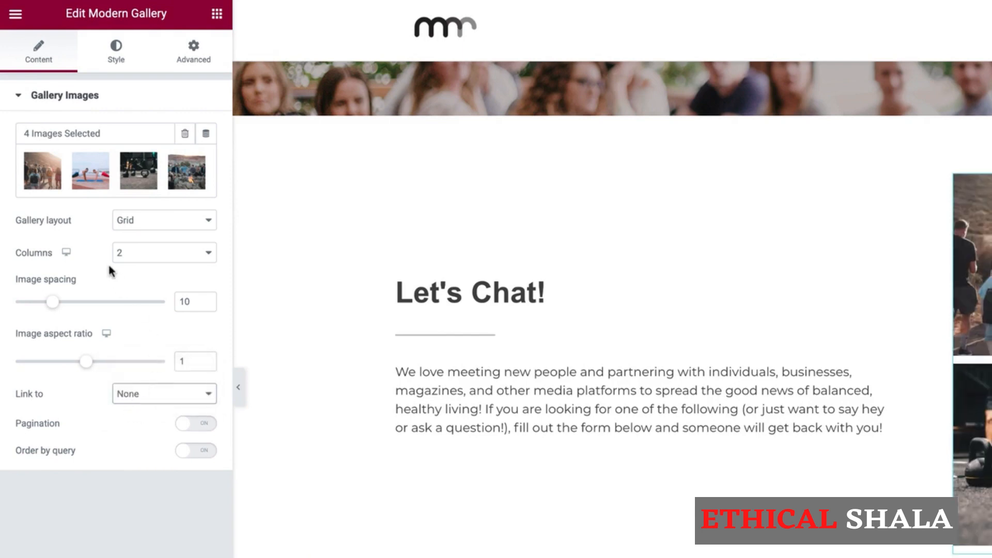
- Set the gallery's hover overlay alpha to zero and lower the image hover zoom from 120 to 80
{"action": "left_click", "coordinate": [117, 57]}
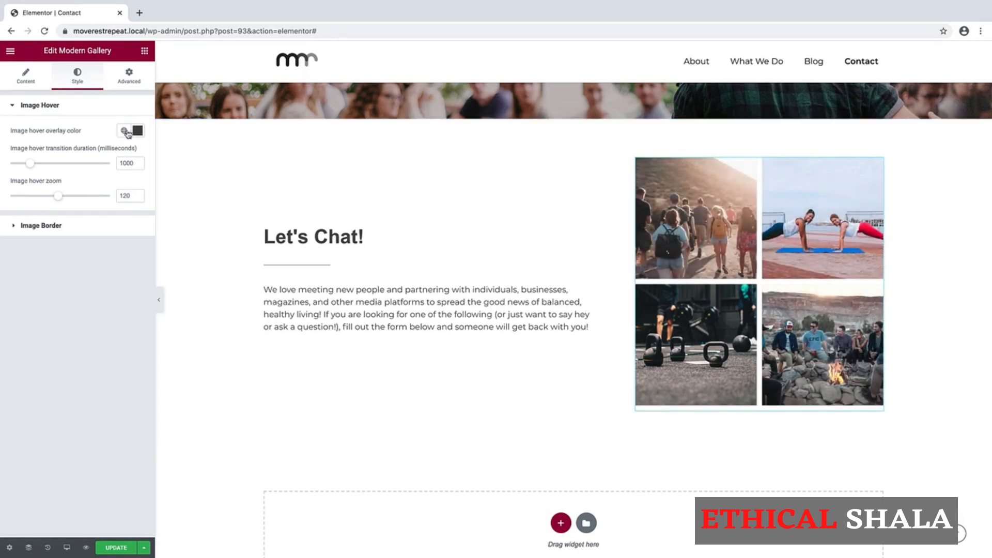
{"action": "left_click", "coordinate": [138, 131]}
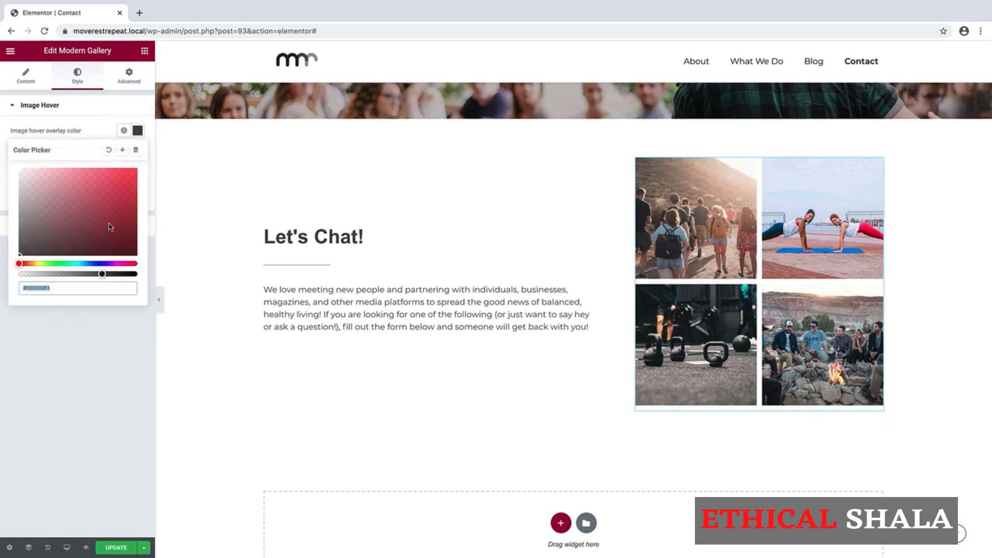
{"action": "left_click_drag", "start_coordinate": [101, 275], "coordinate": [16, 276]}
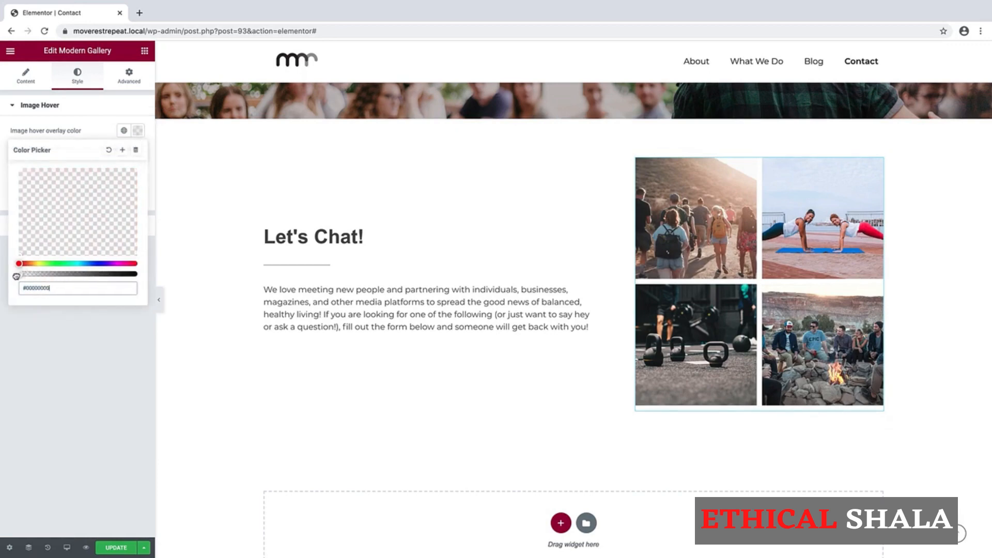
{"action": "left_click", "coordinate": [70, 108]}
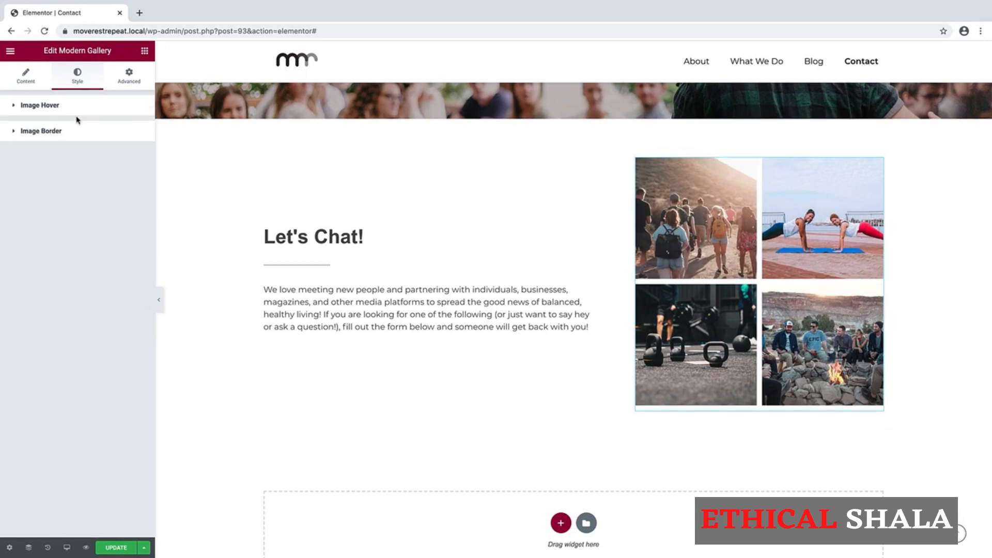
{"action": "left_click", "coordinate": [50, 110]}
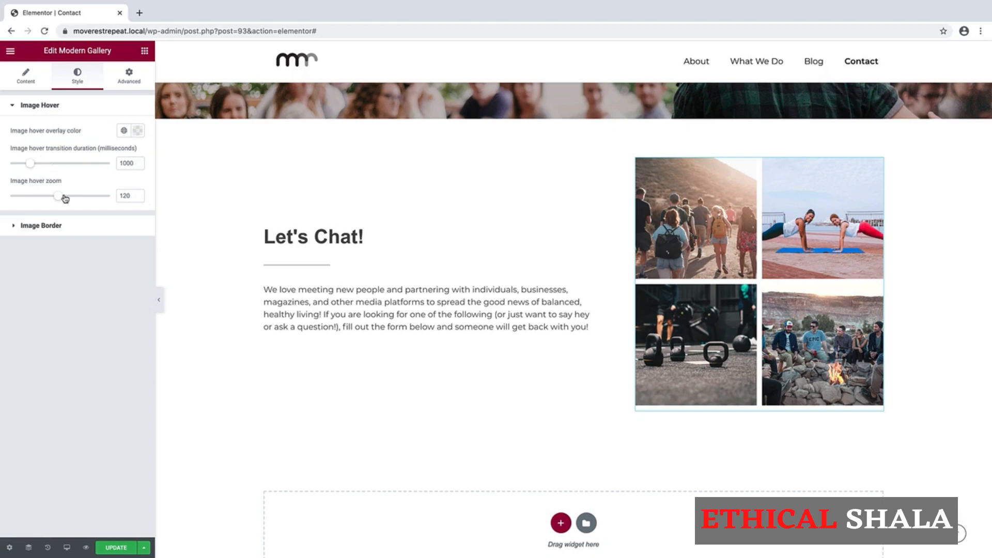
{"action": "left_click_drag", "start_coordinate": [59, 199], "coordinate": [42, 197]}
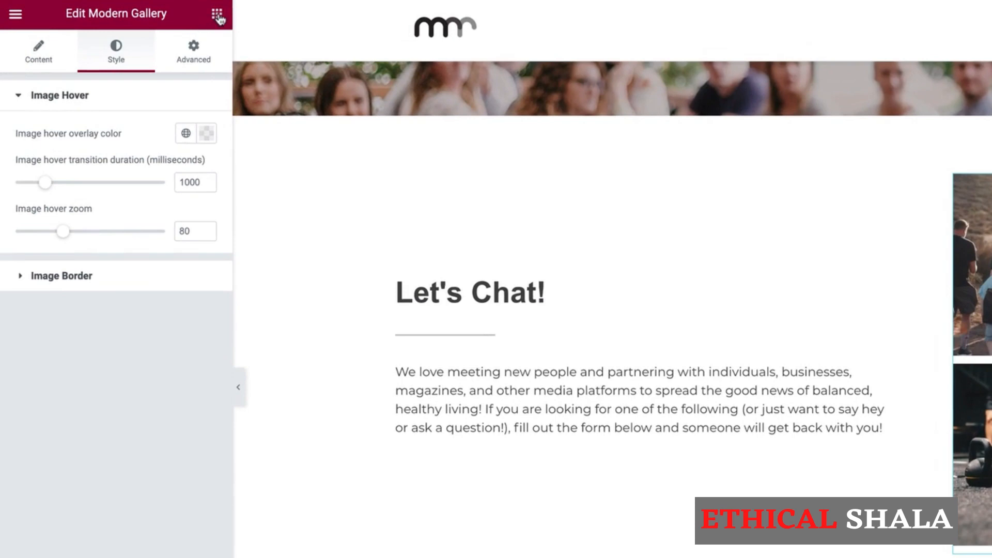
- Place a Heading widget below the gallery, set it to H4, and title it 'Reach out to learn more about...'
{"action": "left_click", "coordinate": [217, 15]}
{"action": "left_click_drag", "start_coordinate": [172, 155], "coordinate": [808, 287]}
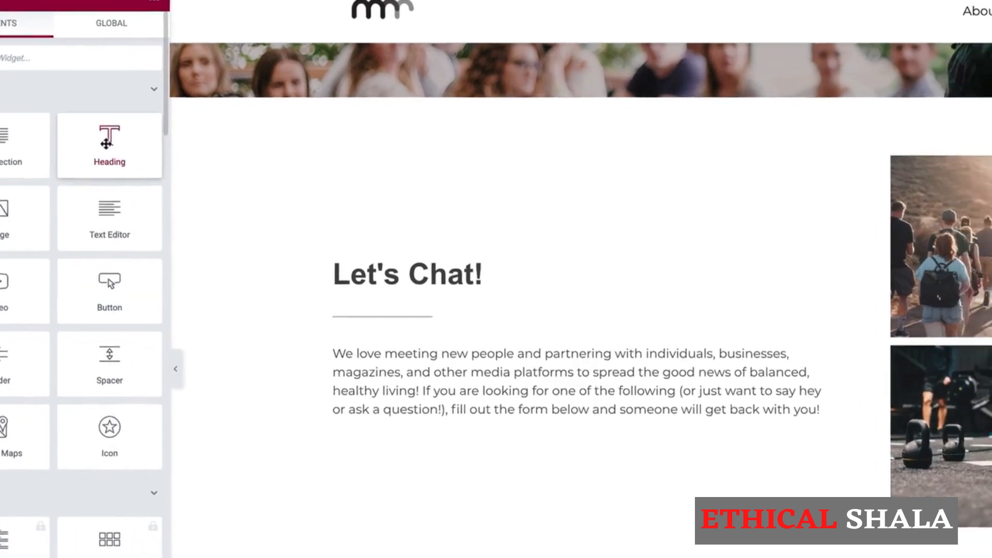
{"action": "left_click_drag", "start_coordinate": [366, 157], "coordinate": [624, 401]}
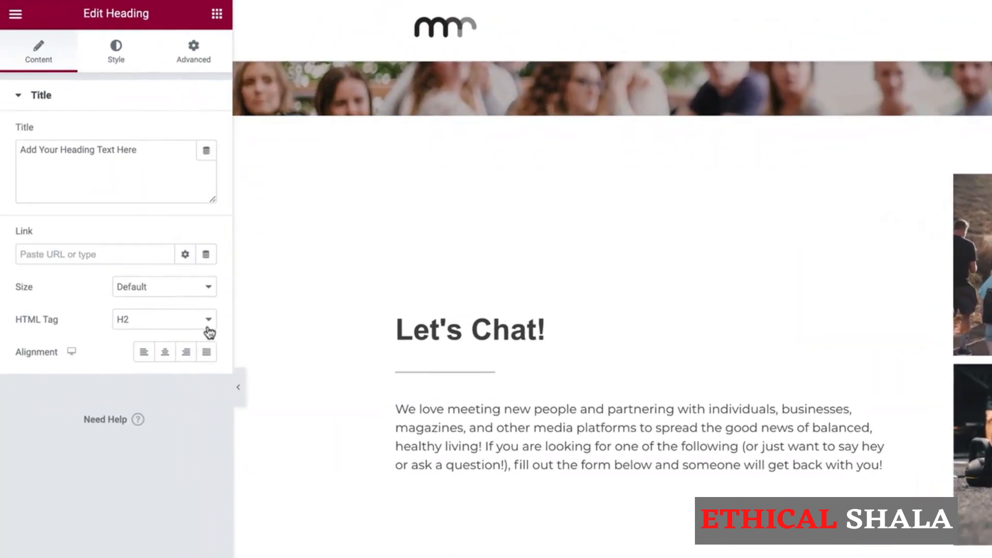
{"action": "left_click", "coordinate": [192, 326]}
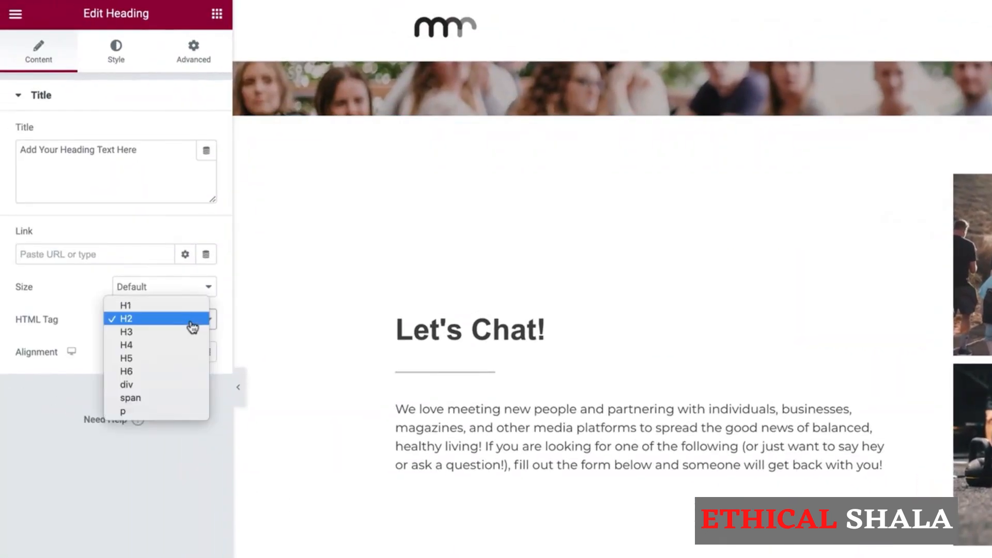
{"action": "left_click", "coordinate": [163, 348]}
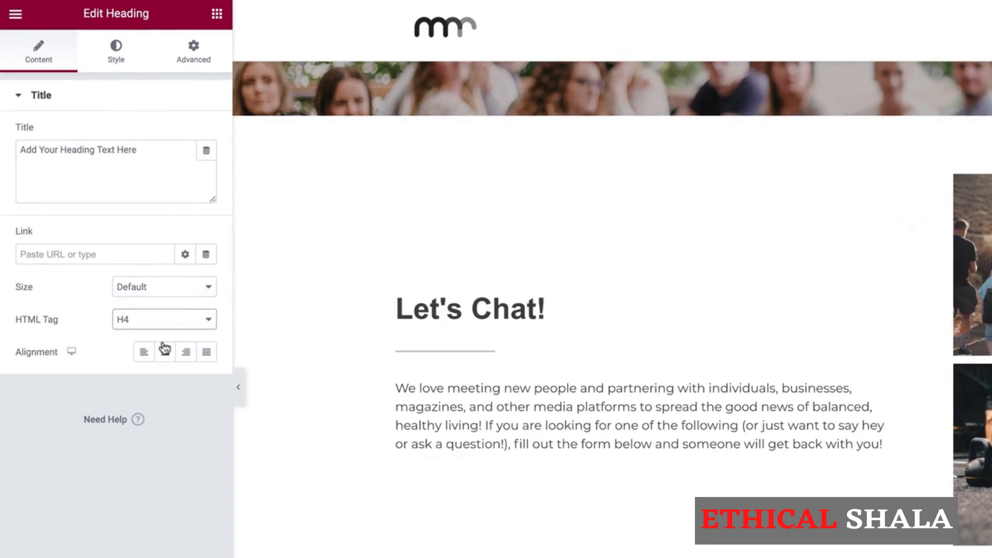
{"action": "left_click", "coordinate": [147, 153]}
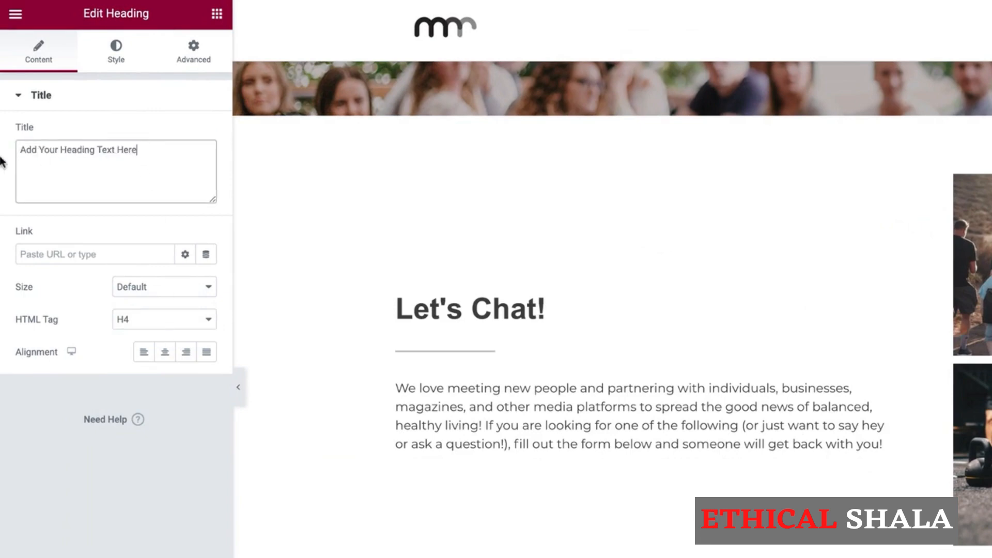
{"action": "triple_click", "coordinate": [91, 149]}
{"action": "type", "text": "Reac"}
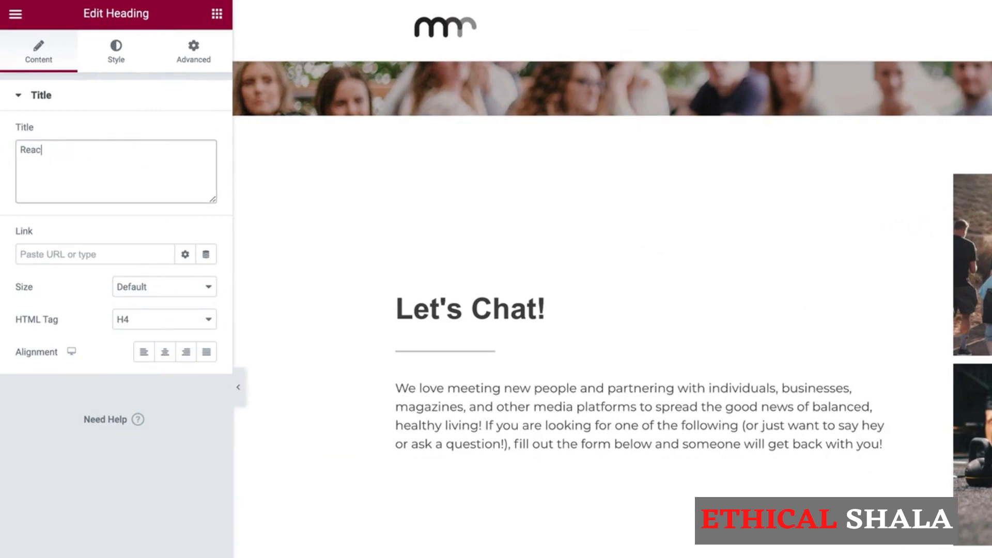
{"action": "type", "text": "h out to learn more about.."}
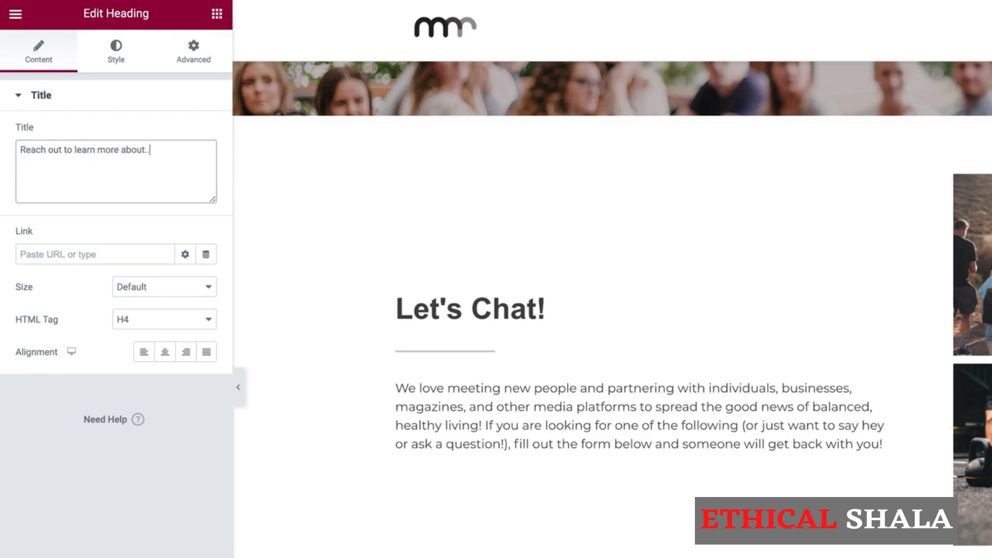
{"action": "type", "text": "."}
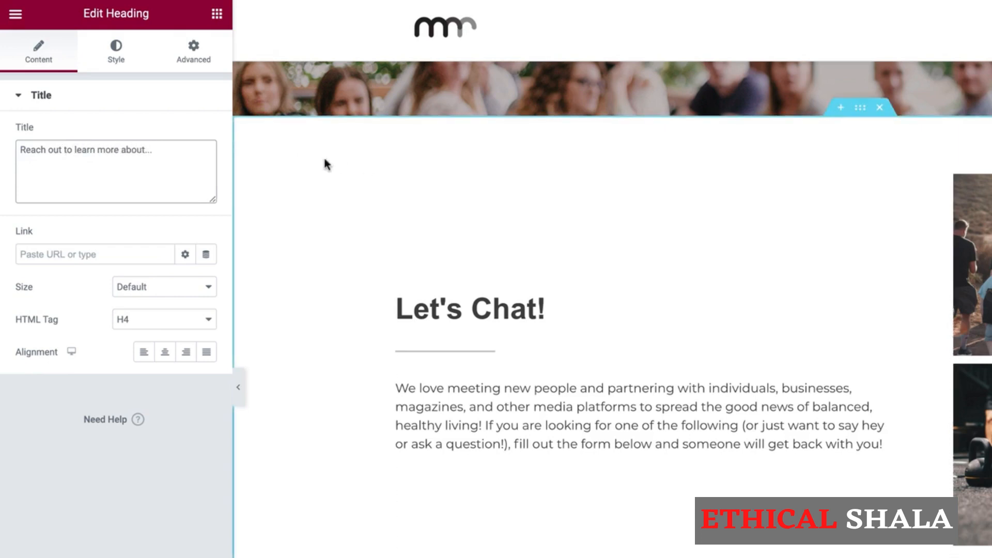
- Drop a Text Editor widget under the heading and replace its Lorem ipsum with the four-item '+' offerings list
{"action": "left_click", "coordinate": [216, 18]}
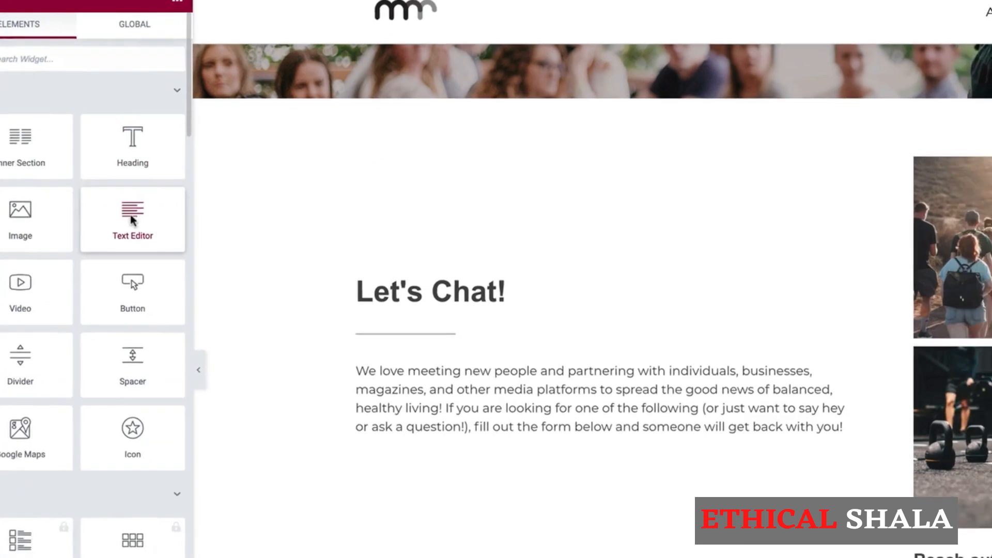
{"action": "left_click_drag", "start_coordinate": [130, 220], "coordinate": [544, 364]}
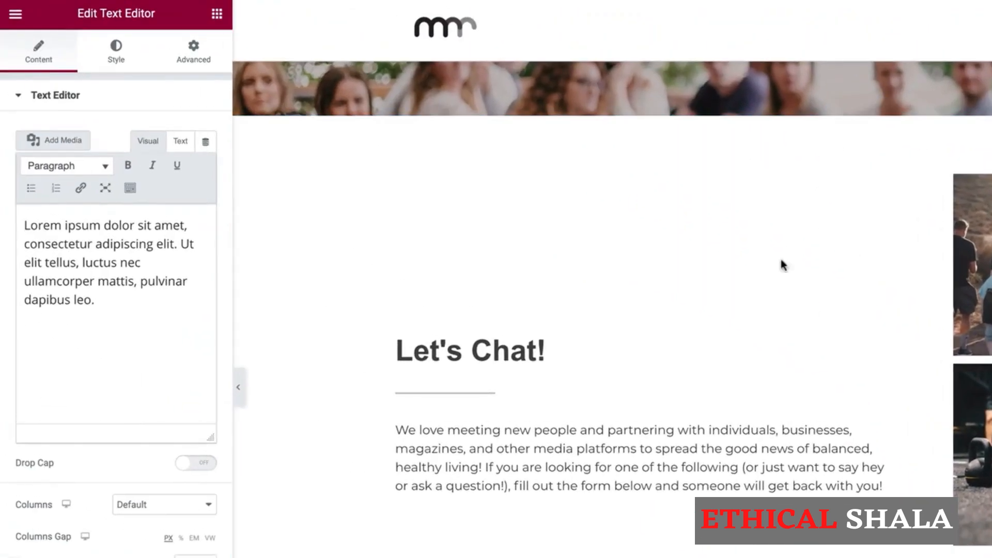
{"action": "key", "text": "ctrl+a"}
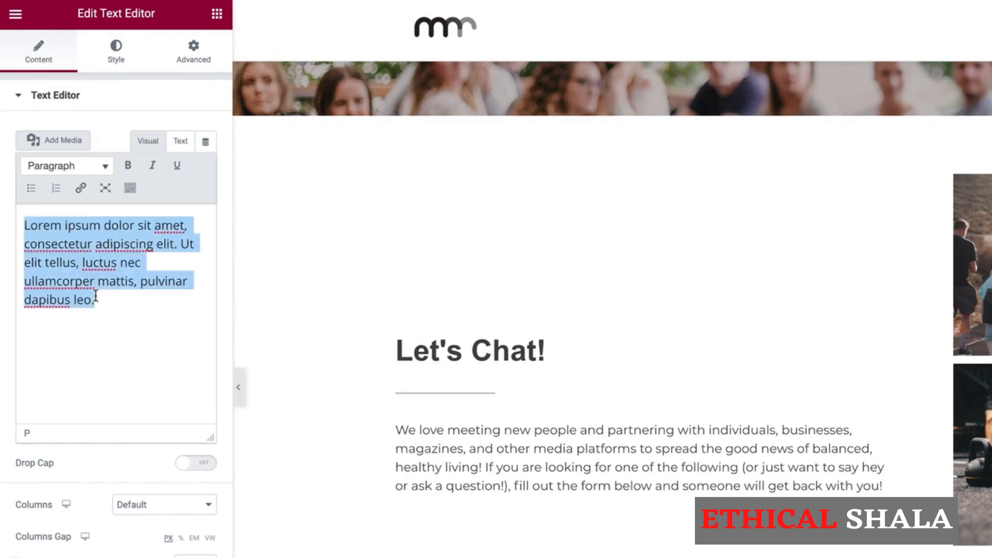
{"action": "type", "text": "+ Partnering with Move Rest Repeat individually or as a business + Hosting a Move Rest Repeat workshop for your company + Booking Brian for a meeting, event, podcast, or keynote speech + Other Move Rest Repeat partnership opportunities"}
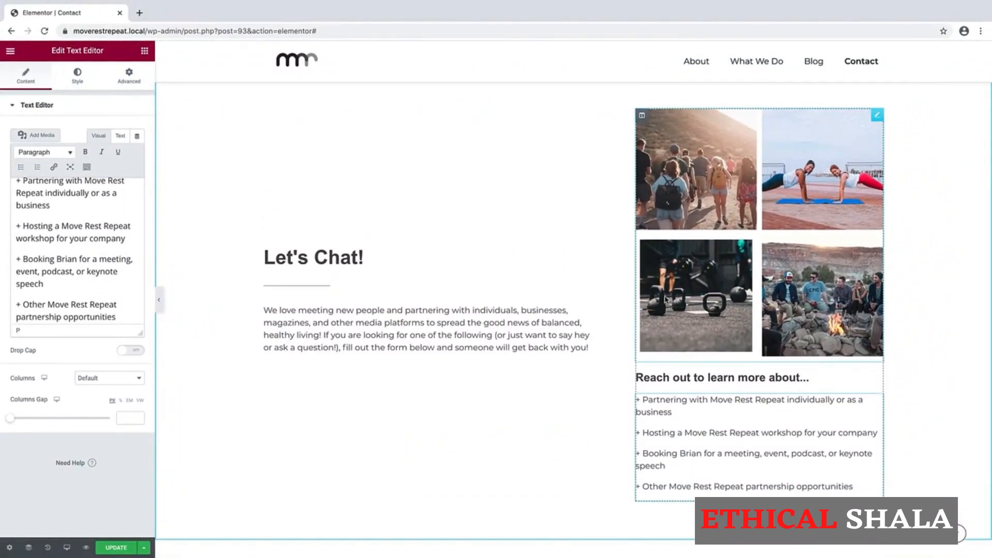
{"action": "scroll", "coordinate": [943, 383], "scroll_direction": "up", "scroll_amount": 2}
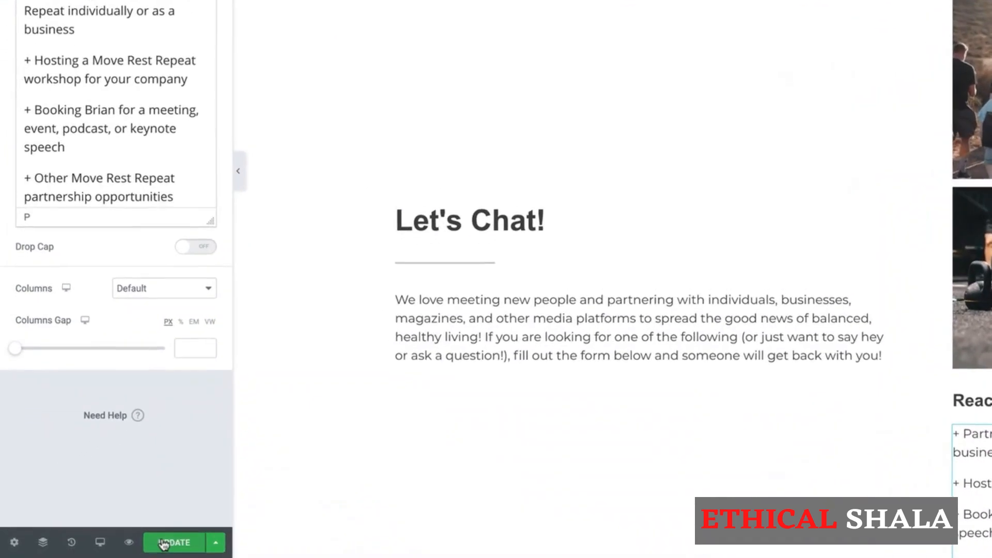
- Update the Contact page and exit Elementor to the WordPress dashboard
{"action": "left_click", "coordinate": [109, 547]}
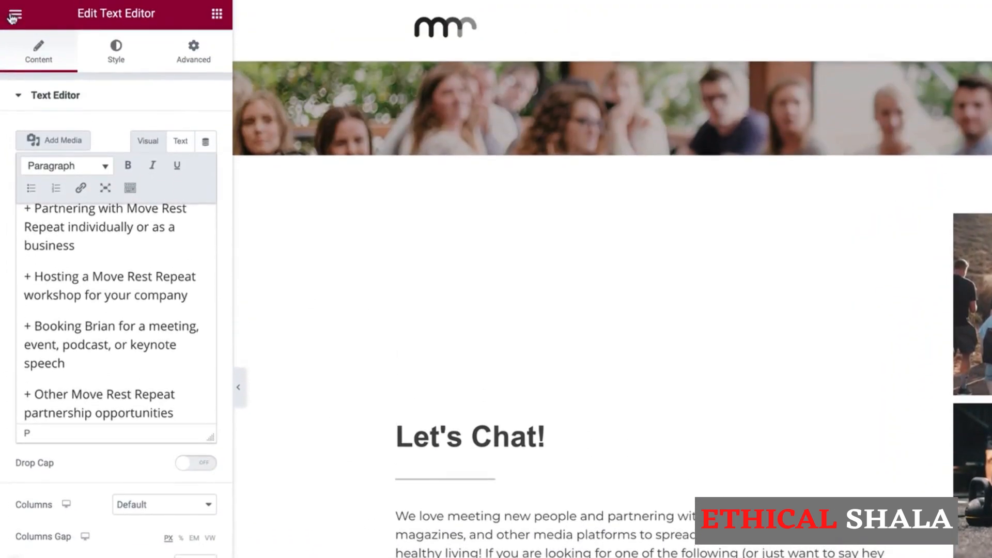
{"action": "left_click", "coordinate": [12, 16]}
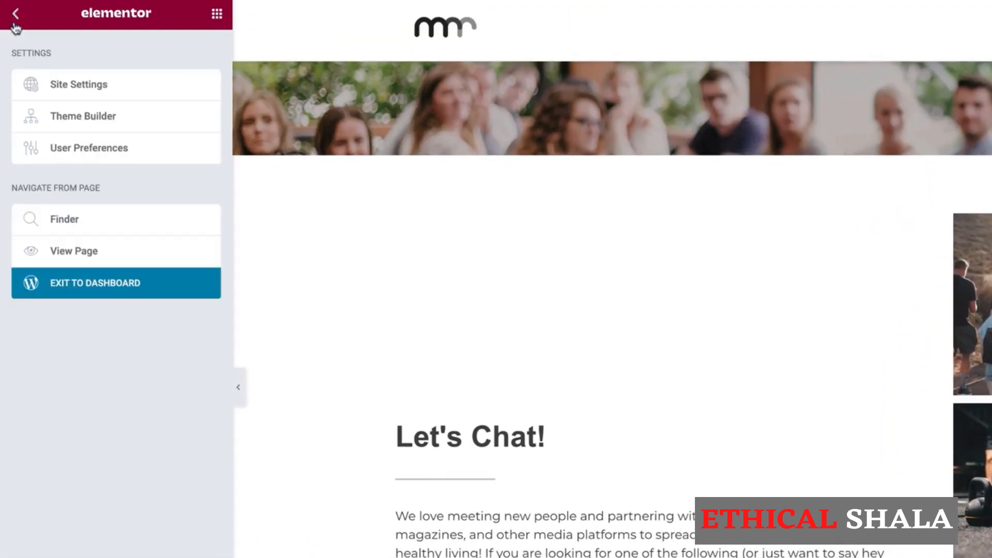
{"action": "left_click", "coordinate": [82, 284]}
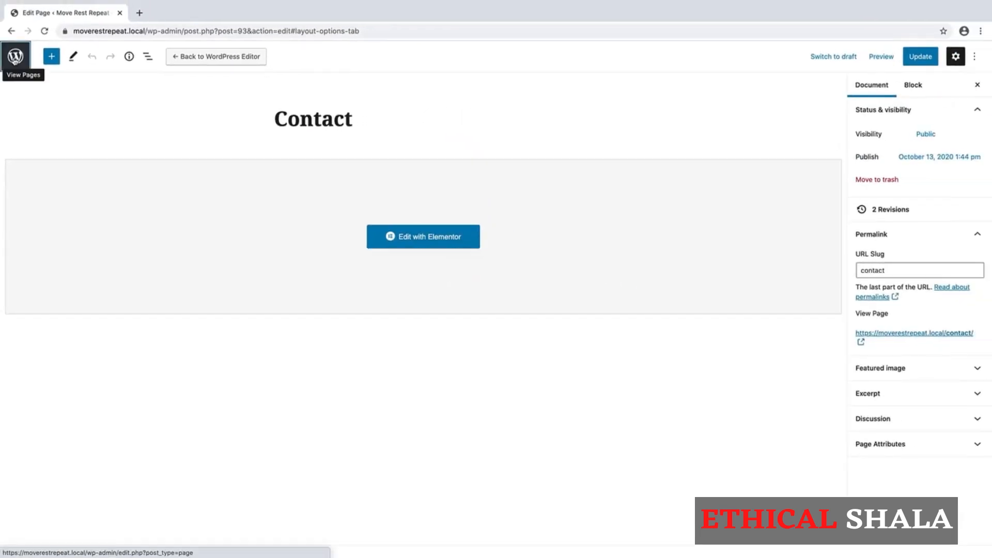
- Search plugins for 'contact form 7', then install and activate Contact Form 7
{"action": "left_click", "coordinate": [15, 56]}
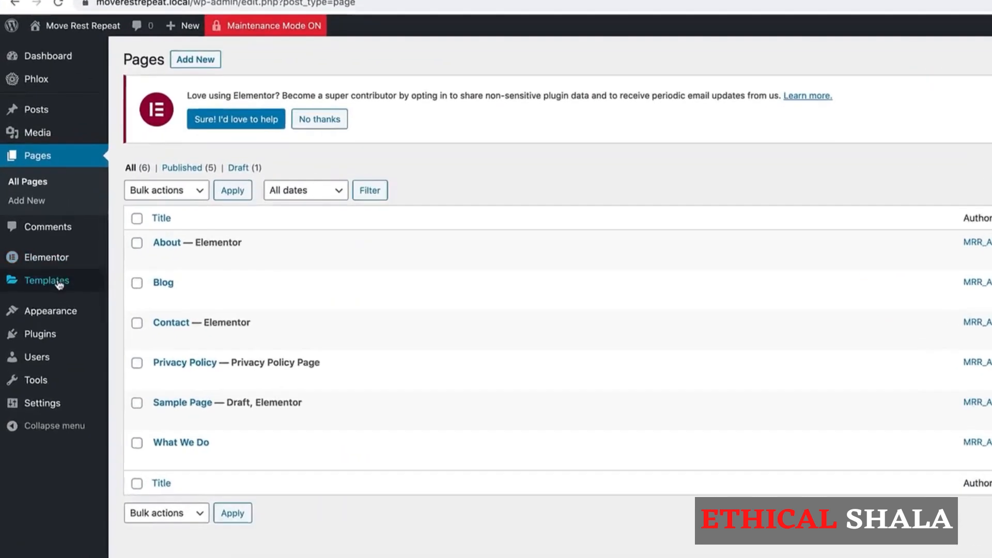
{"action": "mouse_move", "coordinate": [32, 288]}
{"action": "left_click", "coordinate": [46, 364]}
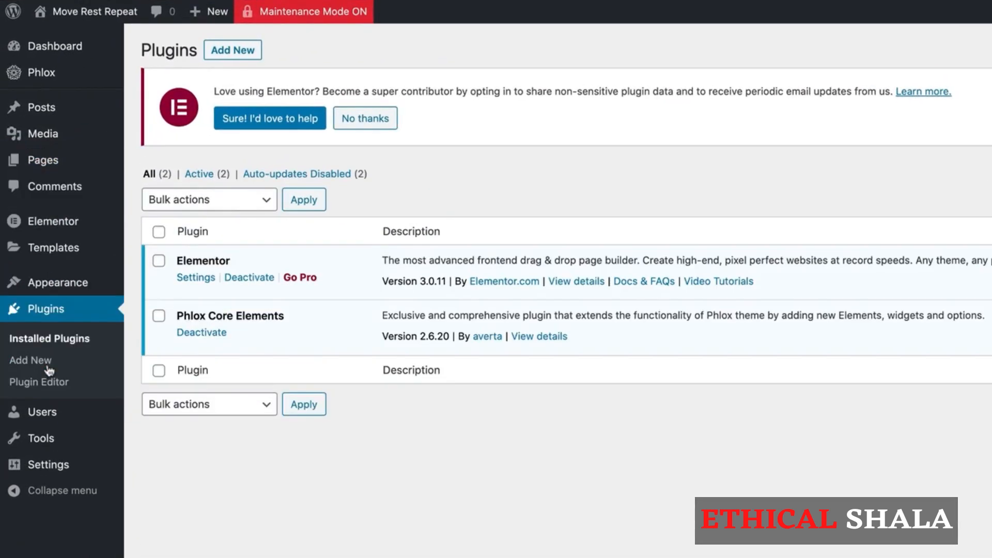
{"action": "left_click", "coordinate": [233, 52]}
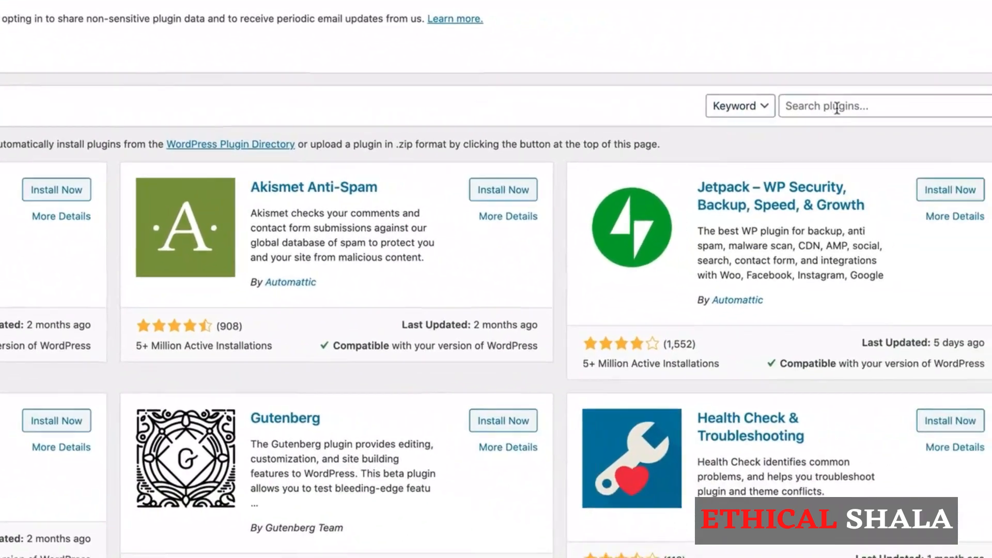
{"action": "left_click", "coordinate": [814, 104]}
{"action": "type", "text": "contact form"}
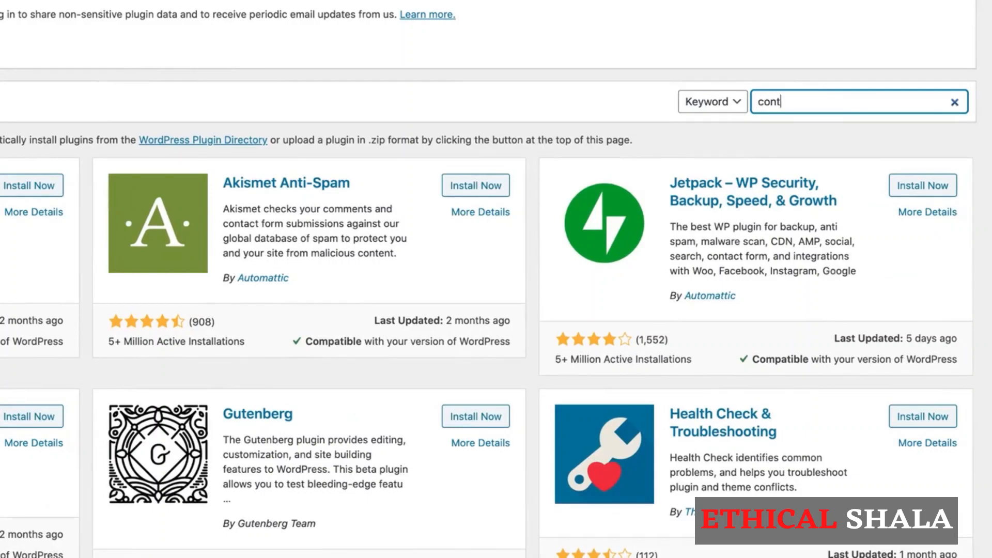
{"action": "type", "text": " 7"}
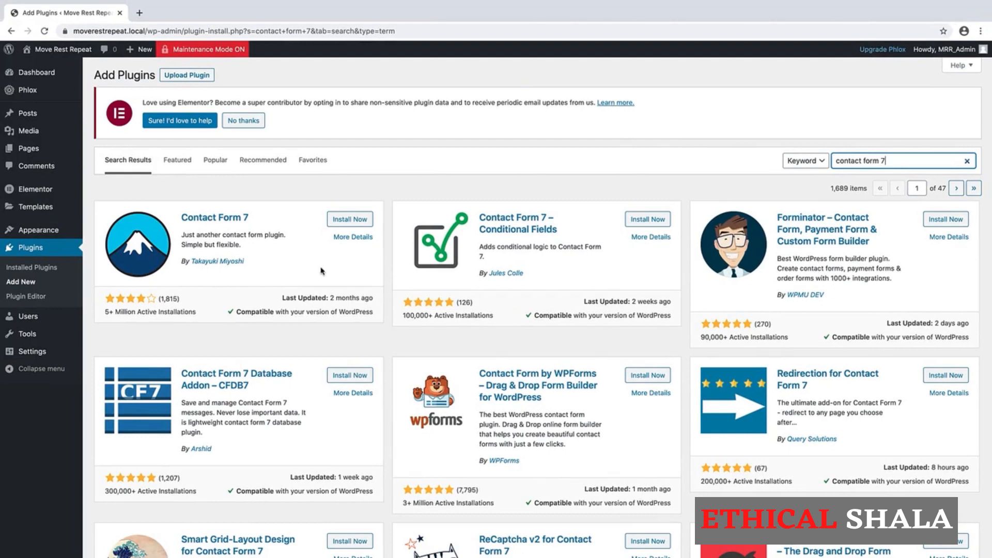
{"action": "left_click", "coordinate": [356, 221]}
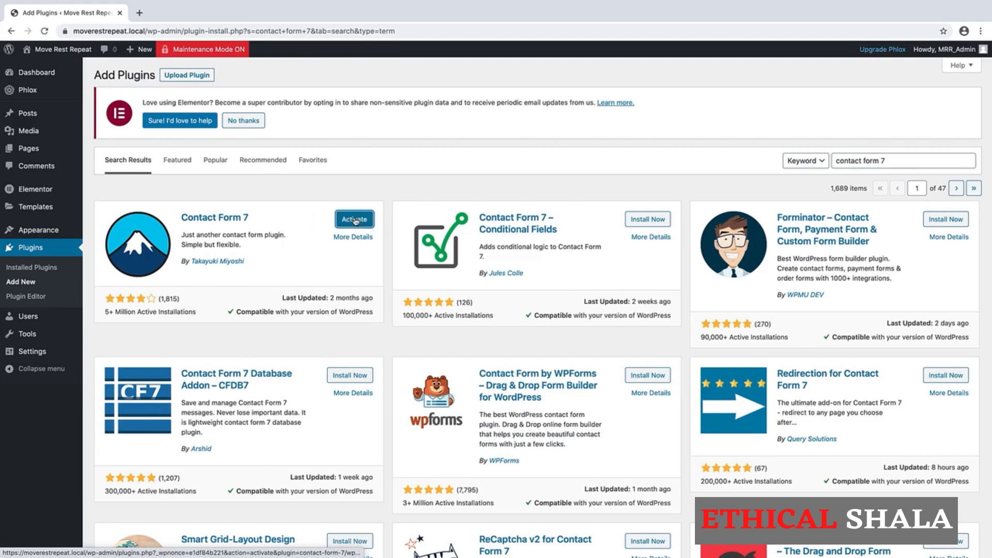
{"action": "left_click", "coordinate": [354, 221]}
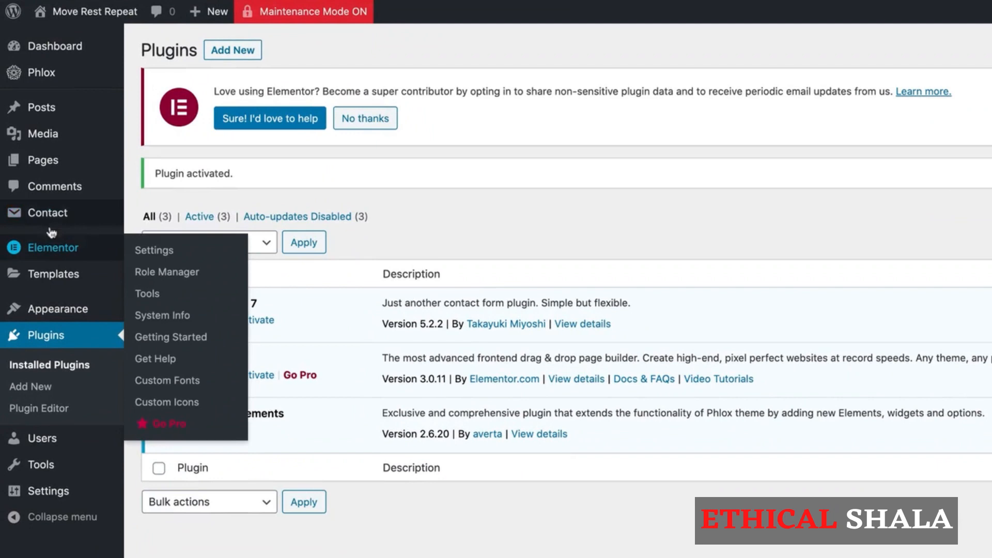
- Open the Contact Forms list and dismiss the Elementor and Contact Form 7 notices
{"action": "mouse_move", "coordinate": [23, 186]}
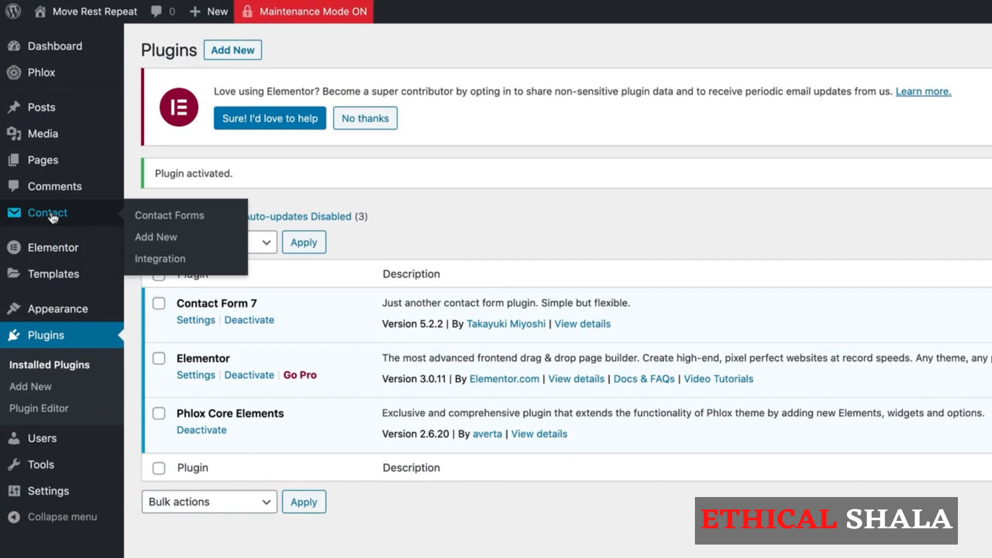
{"action": "left_click", "coordinate": [52, 217]}
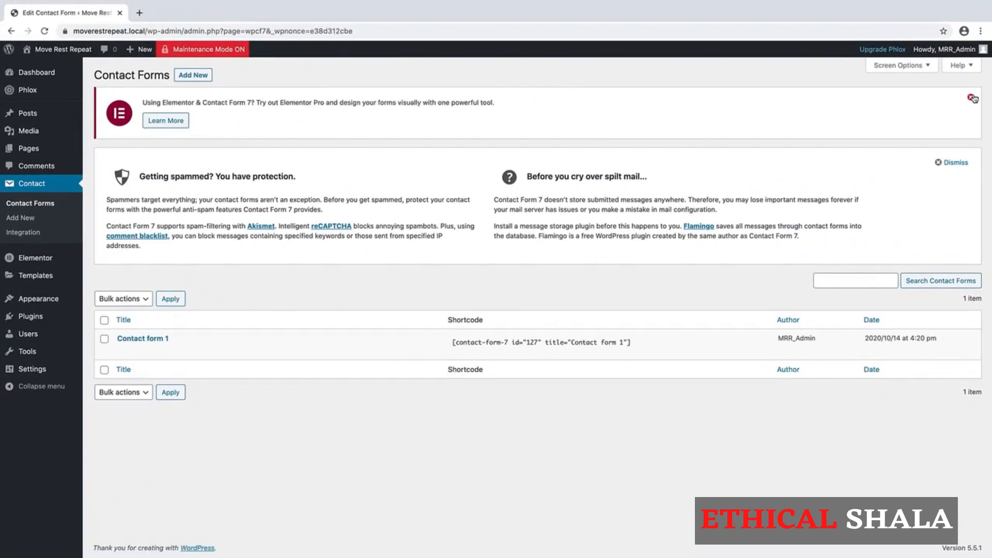
{"action": "left_click", "coordinate": [972, 98]}
{"action": "left_click", "coordinate": [939, 109]}
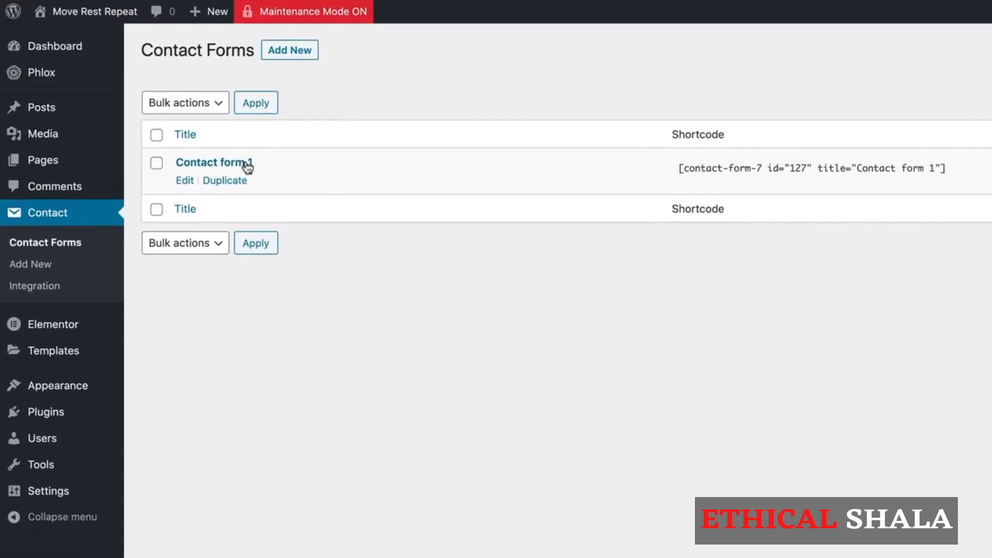
- Open Contact form 1 and delete the Subject field block and its blank line from the template
{"action": "left_click", "coordinate": [184, 182]}
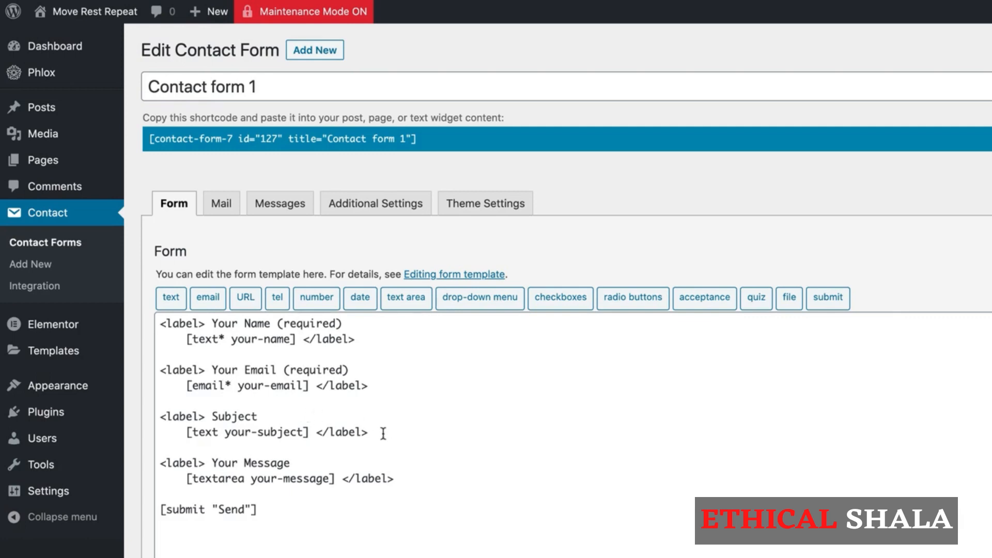
{"action": "left_click_drag", "start_coordinate": [383, 433], "coordinate": [170, 405]}
{"action": "key", "text": "BackSpace"}
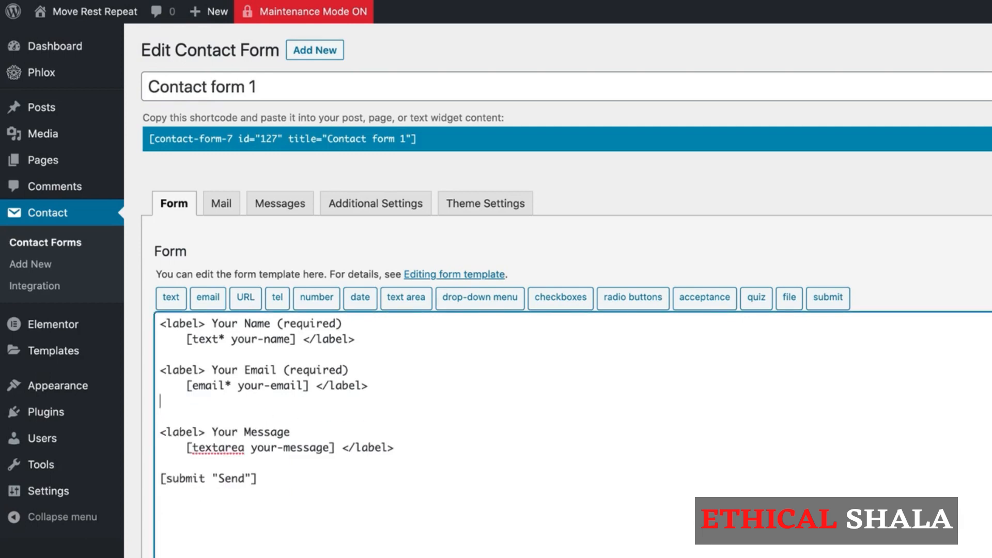
{"action": "key", "text": "BackSpace"}
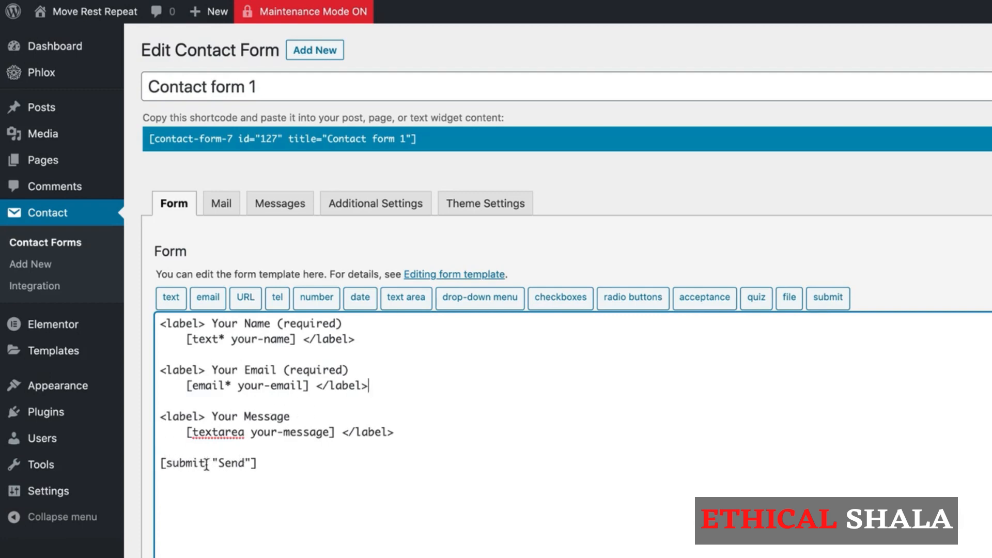
- Change the submit button label to 'Send >' and save the form
{"action": "left_click", "coordinate": [245, 462]}
{"action": "type", "text": ">"}
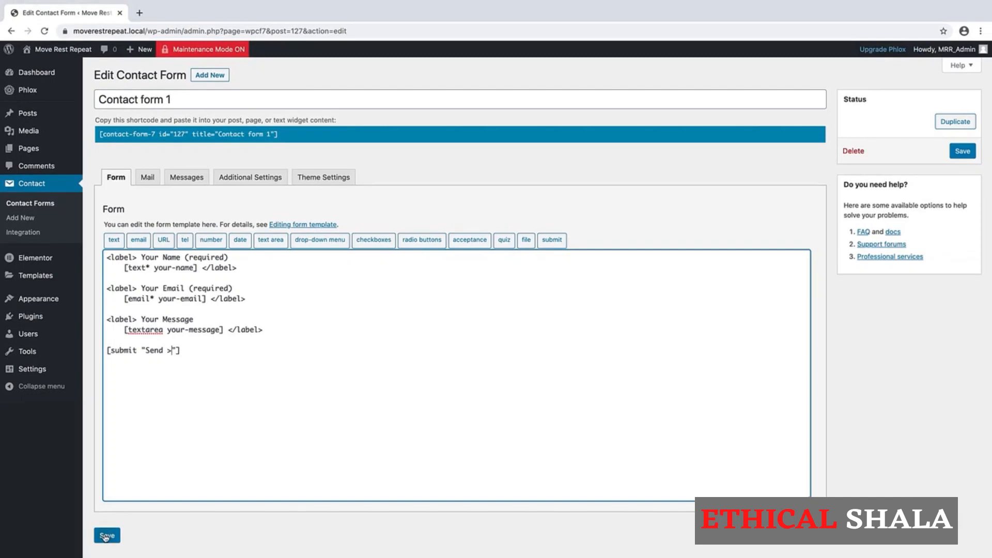
{"action": "left_click", "coordinate": [106, 536]}
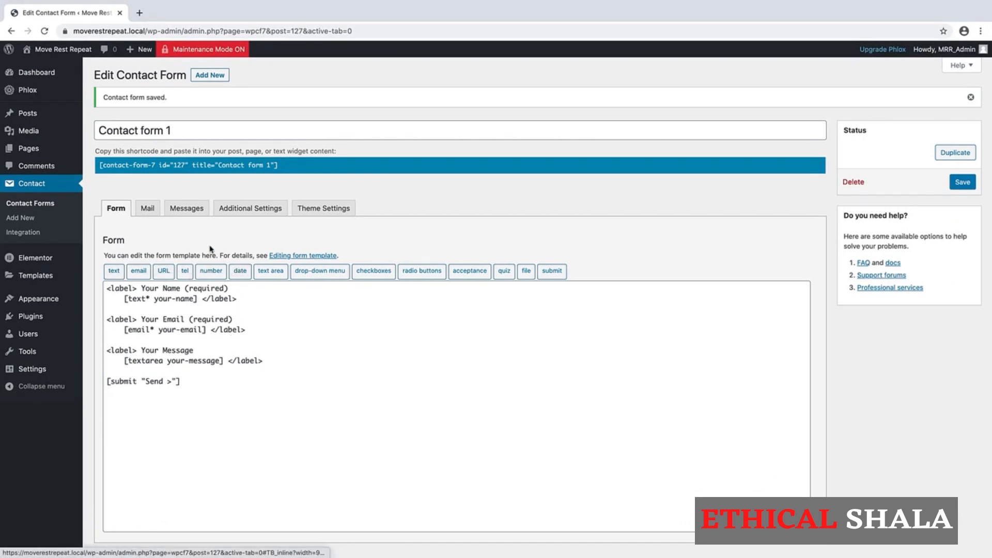
- In the Mail settings, change the email subject to 'Move Rest Repeat Contact Form'
{"action": "left_click", "coordinate": [148, 209]}
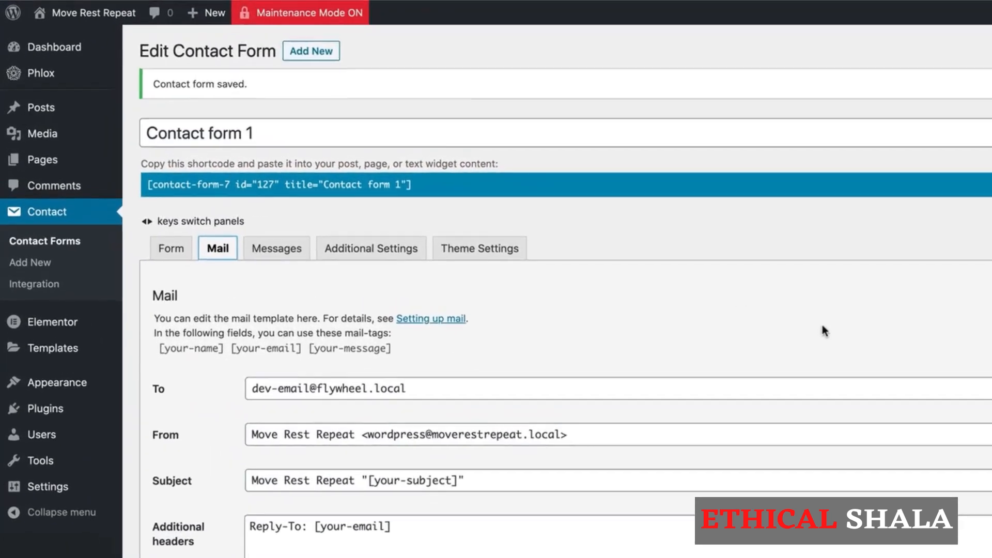
{"action": "scroll", "coordinate": [555, 260], "scroll_direction": "down", "scroll_amount": 3}
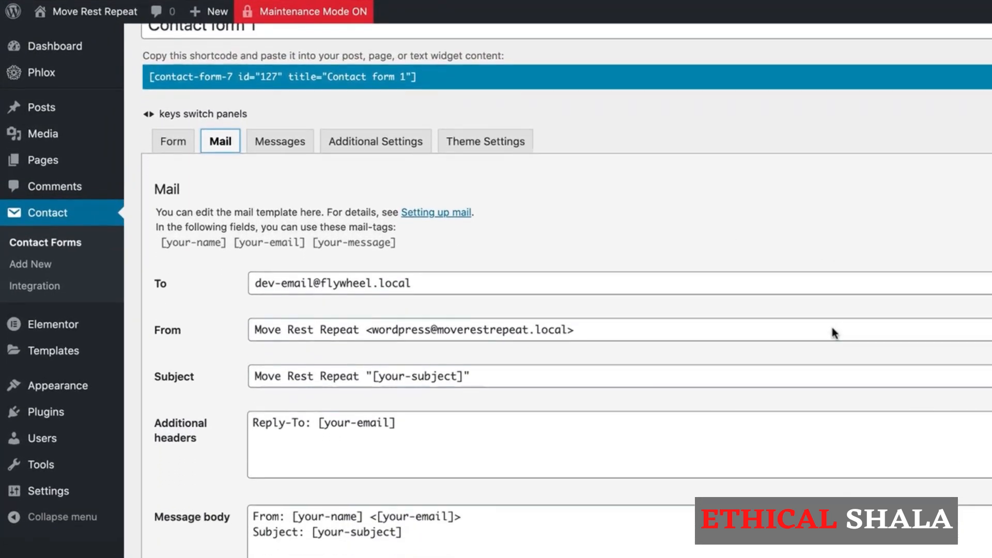
{"action": "scroll", "coordinate": [831, 327], "scroll_direction": "down", "scroll_amount": 1}
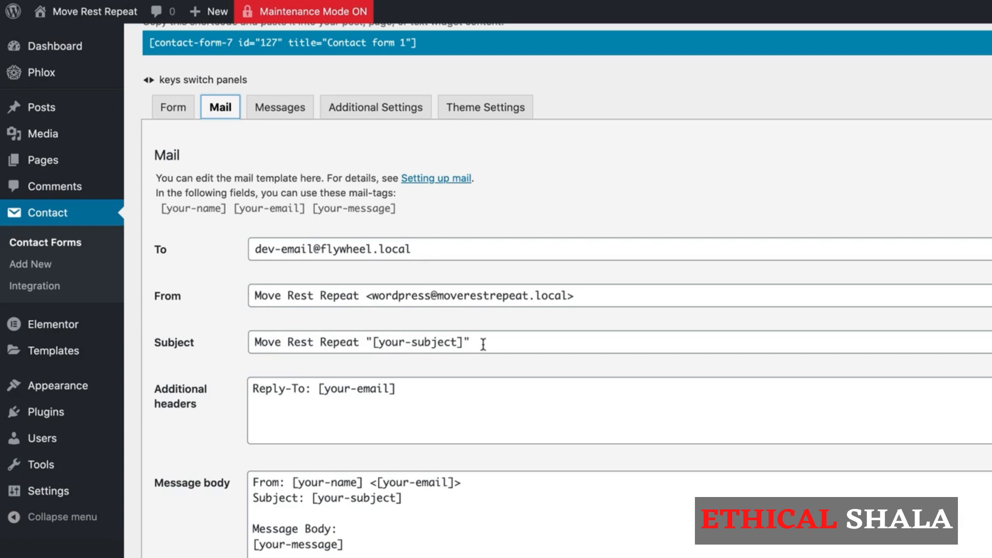
{"action": "left_click_drag", "start_coordinate": [483, 343], "coordinate": [367, 336]}
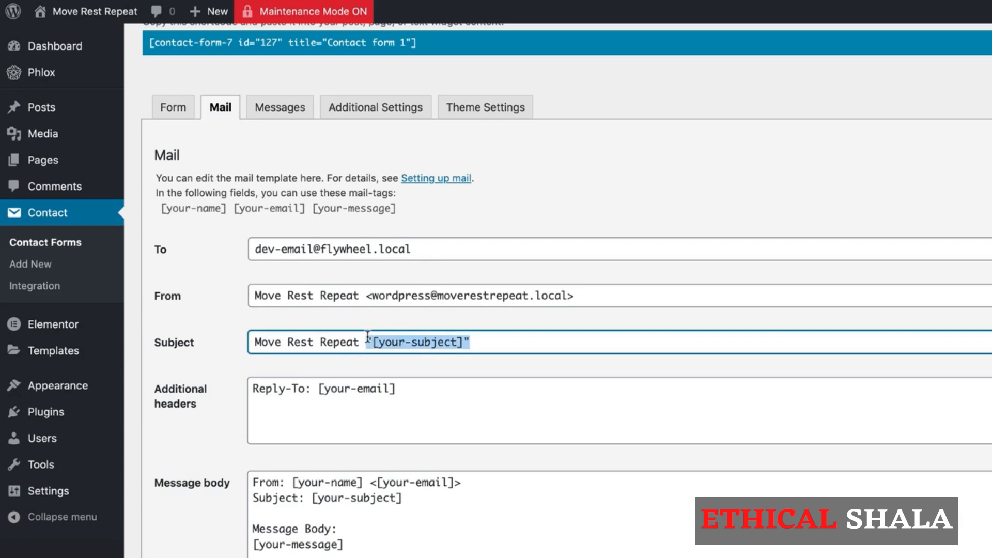
{"action": "key", "text": "BackSpace"}
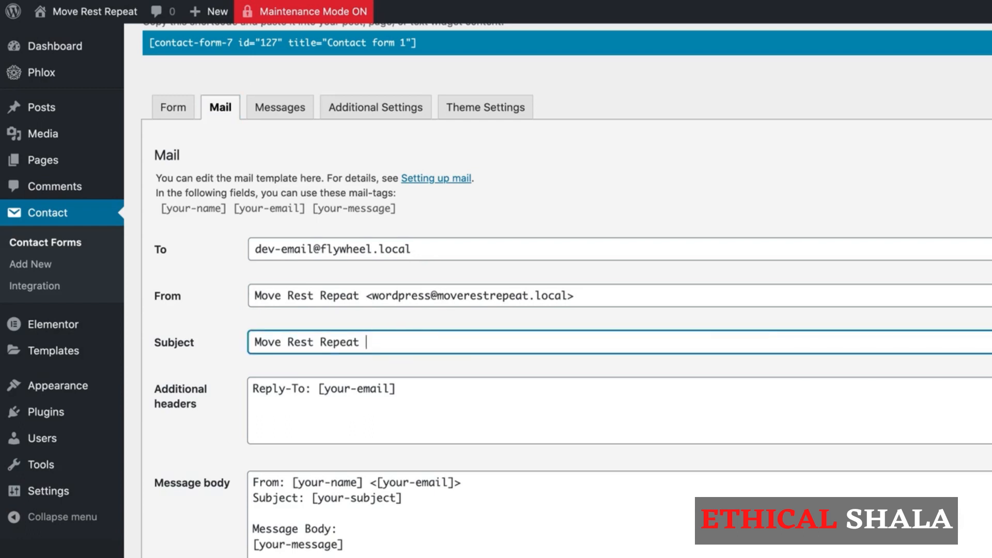
{"action": "type", "text": "Contact Form"}
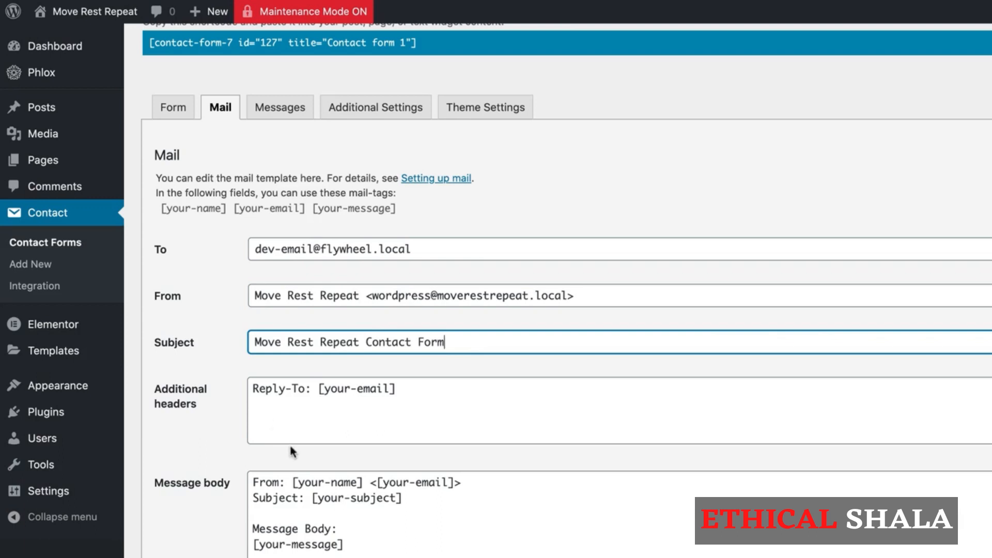
- Delete the subject line from the email's message body
{"action": "scroll", "coordinate": [289, 443], "scroll_direction": "down", "scroll_amount": 3}
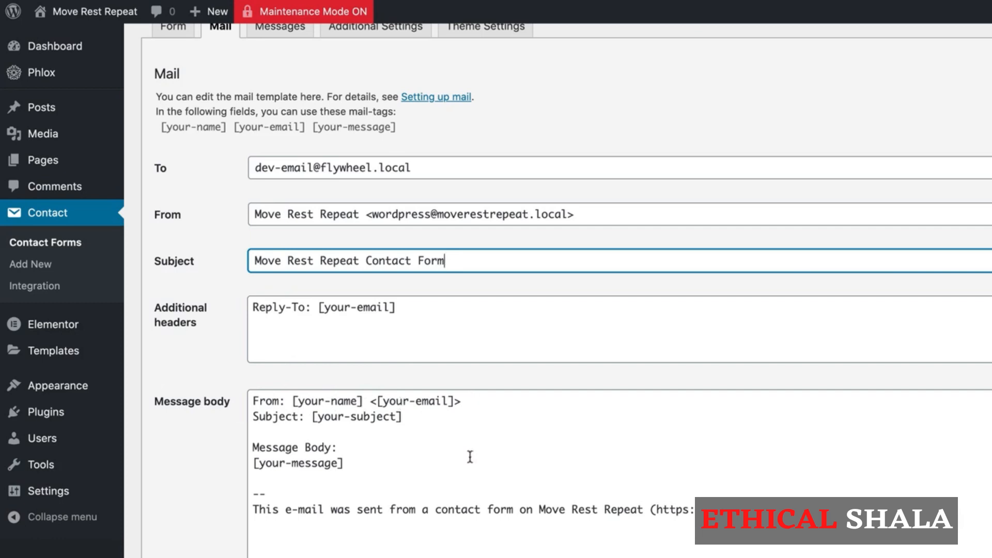
{"action": "left_click_drag", "start_coordinate": [420, 417], "coordinate": [247, 414]}
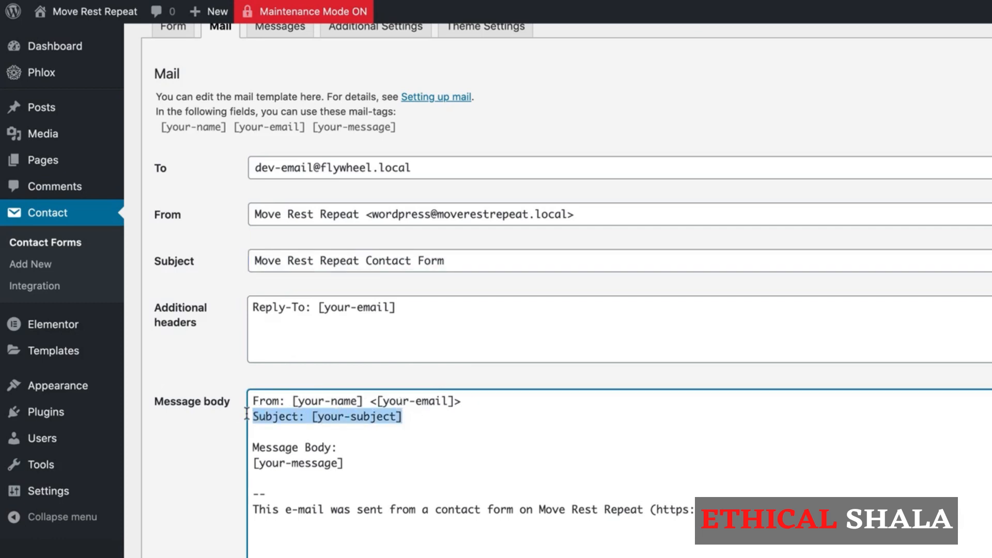
{"action": "key", "text": "BackSpace"}
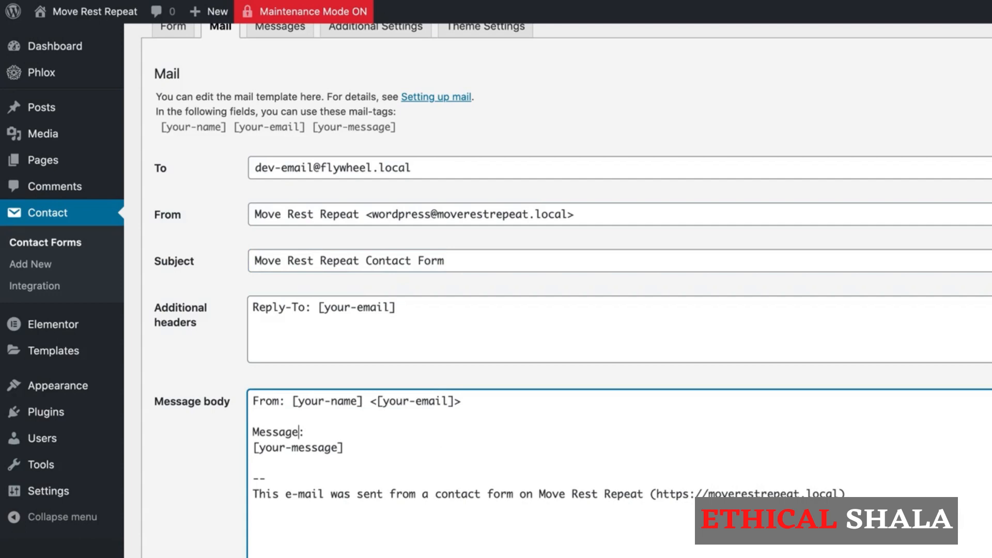
{"action": "scroll", "coordinate": [567, 289], "scroll_direction": "up", "scroll_amount": 5}
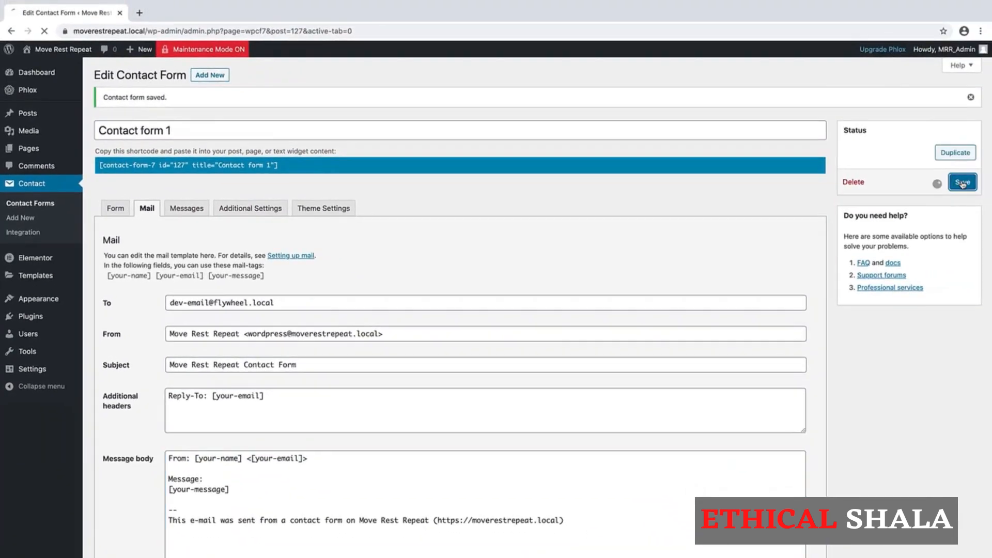
- Save the mail settings and review the form's Messages panel
{"action": "left_click", "coordinate": [962, 183]}
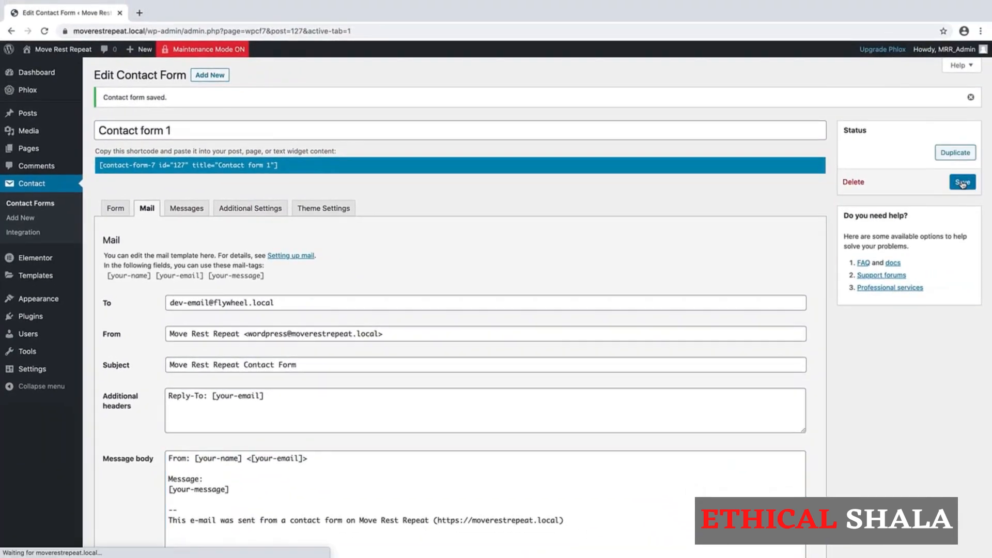
{"action": "left_click", "coordinate": [190, 210]}
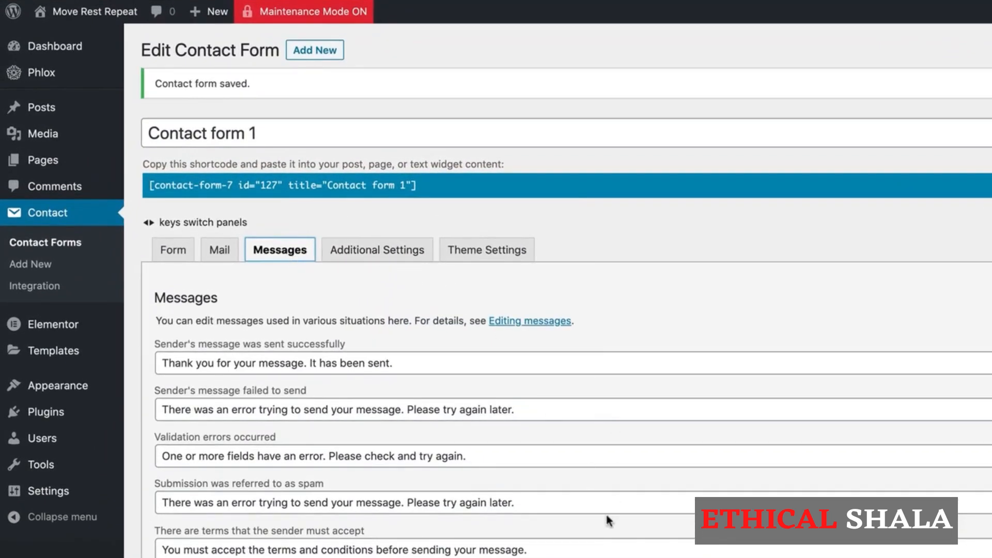
{"action": "scroll", "coordinate": [607, 519], "scroll_direction": "down", "scroll_amount": 2}
{"action": "scroll", "coordinate": [607, 516], "scroll_direction": "down", "scroll_amount": 5}
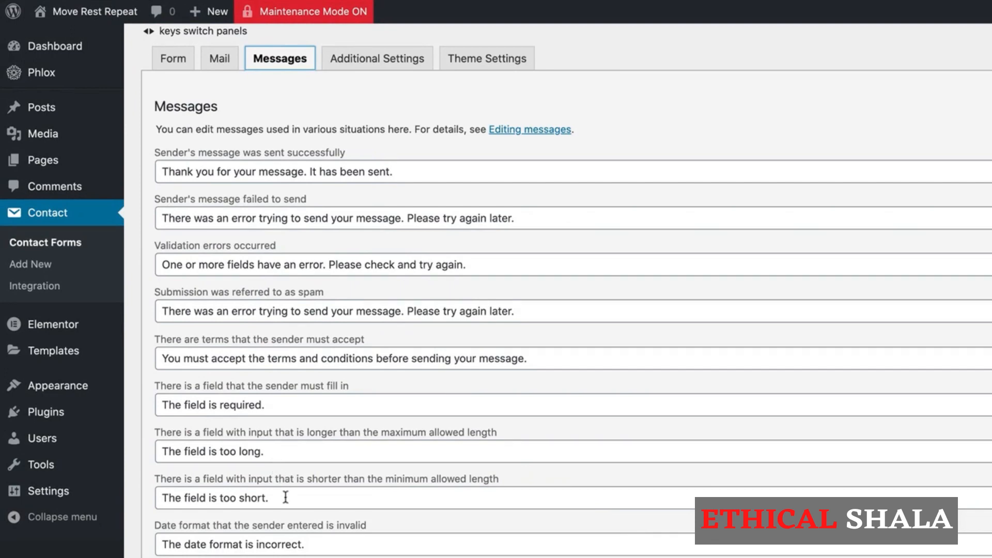
{"action": "scroll", "coordinate": [813, 126], "scroll_direction": "up", "scroll_amount": 2}
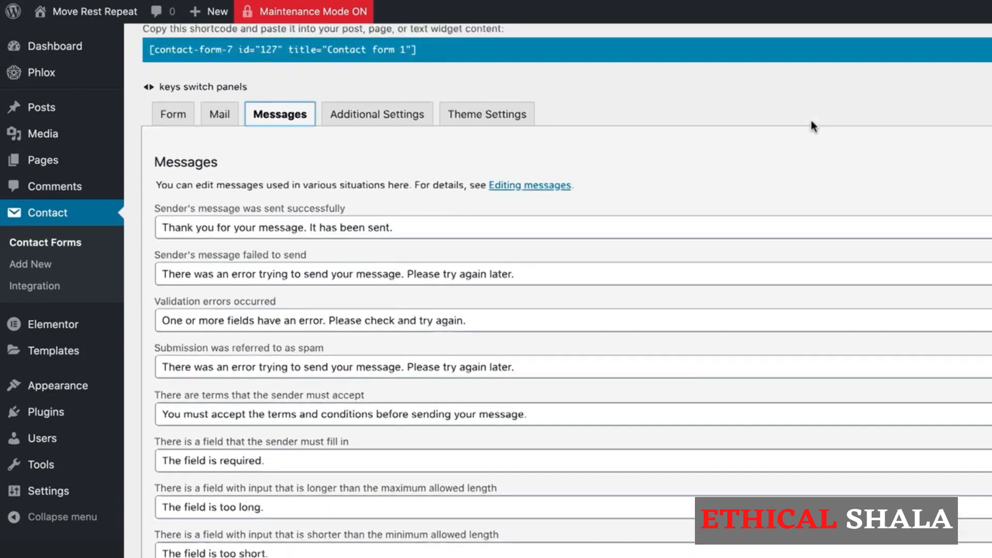
{"action": "scroll", "coordinate": [812, 126], "scroll_direction": "up", "scroll_amount": 4}
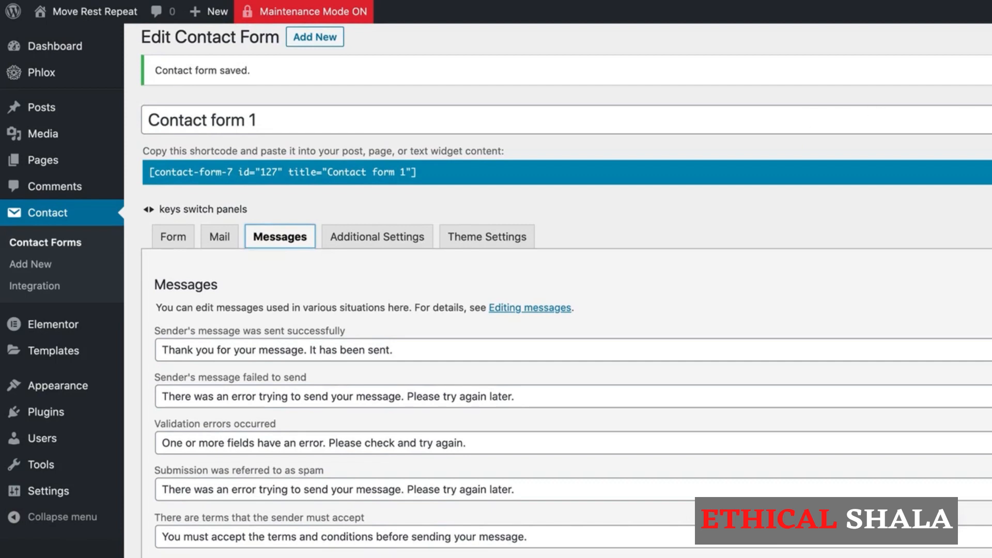
{"action": "scroll", "coordinate": [662, 199], "scroll_direction": "up", "scroll_amount": 1}
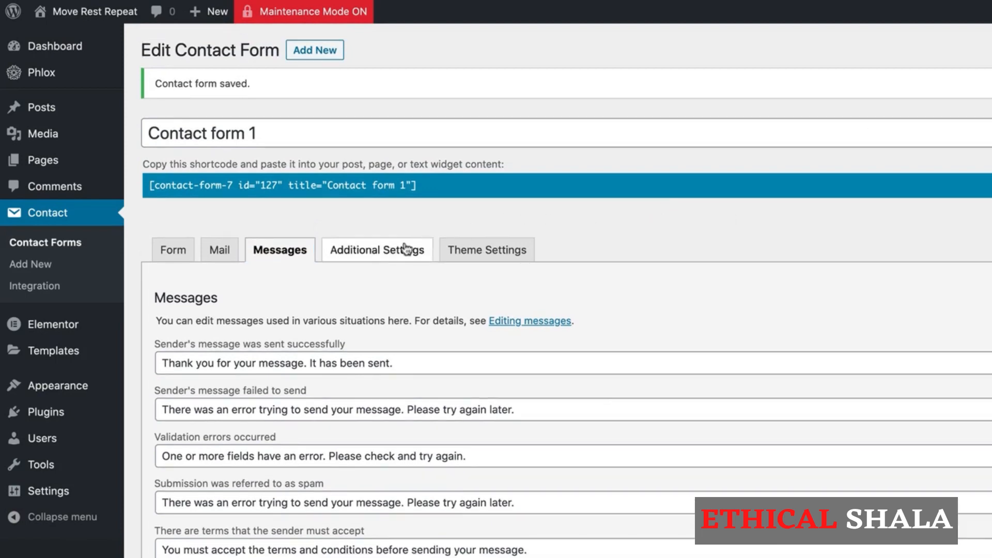
- Look over the Additional Settings and Theme Settings panels, then return to the Form template
{"action": "left_click", "coordinate": [382, 255]}
{"action": "left_click", "coordinate": [488, 252]}
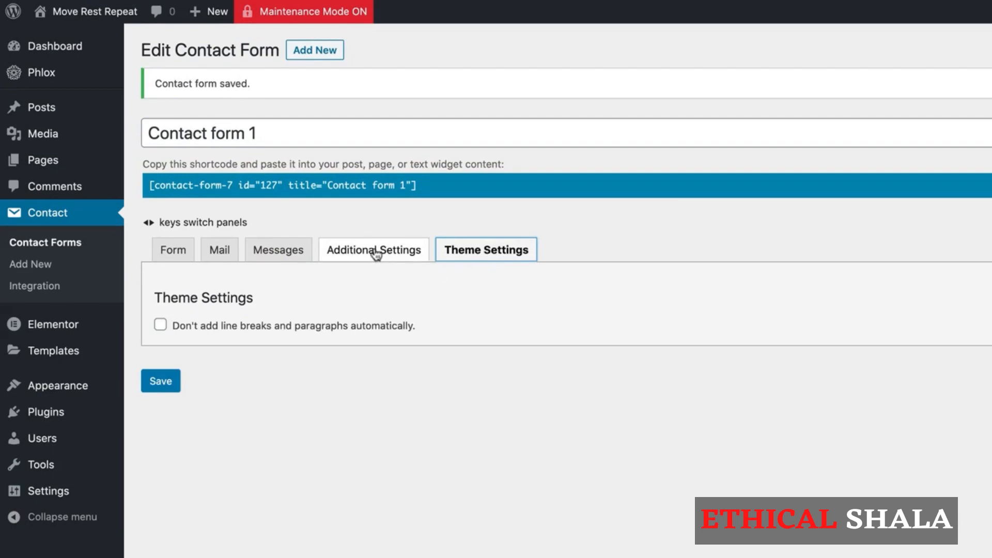
{"action": "left_click", "coordinate": [171, 253]}
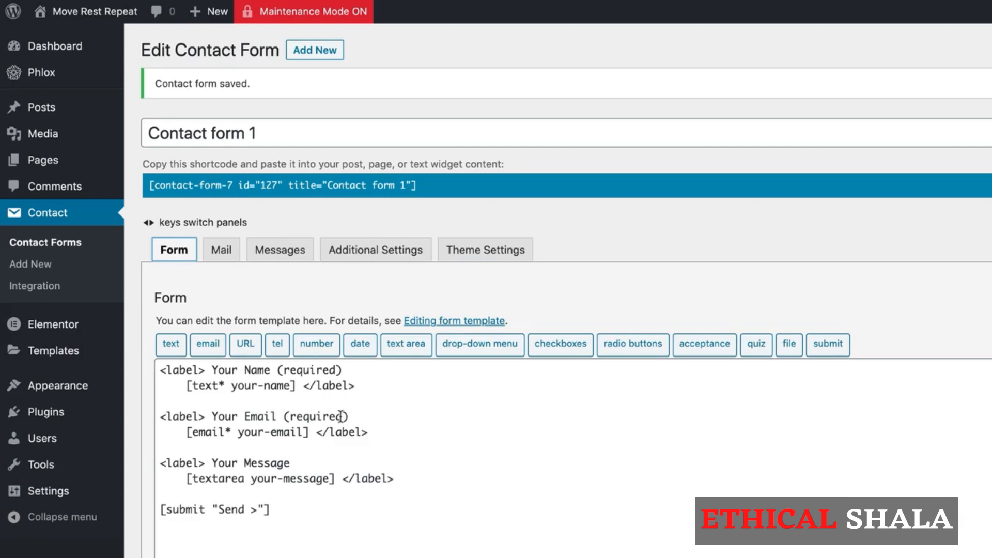
- Make the message field required as [textarea* your-message] and select the form's shortcode
{"action": "left_click", "coordinate": [244, 480]}
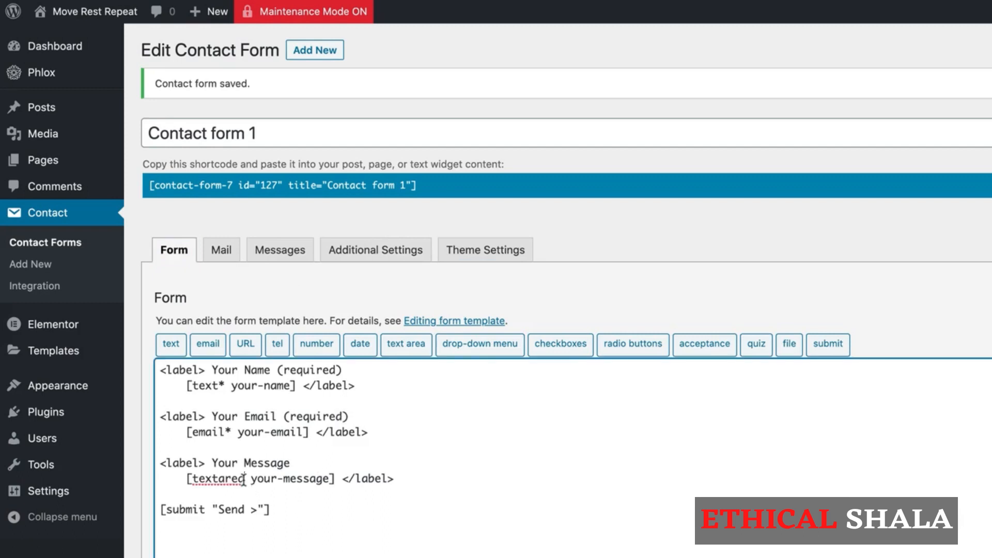
{"action": "type", "text": "*"}
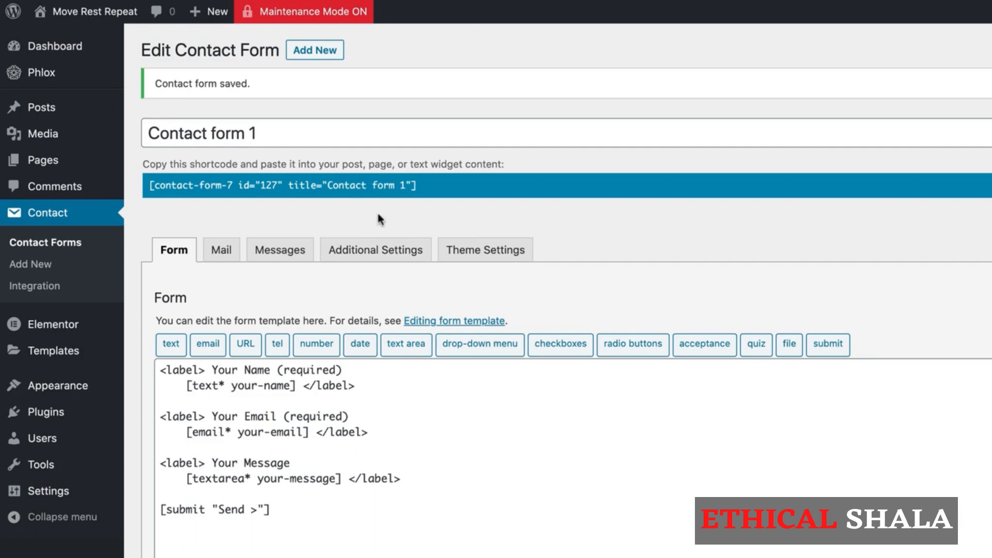
{"action": "left_click_drag", "start_coordinate": [424, 188], "coordinate": [293, 182]}
- Copy the Contact form 1 shortcode and open the Contact page in Elementor from the Pages list
{"action": "right_click", "coordinate": [396, 187]}
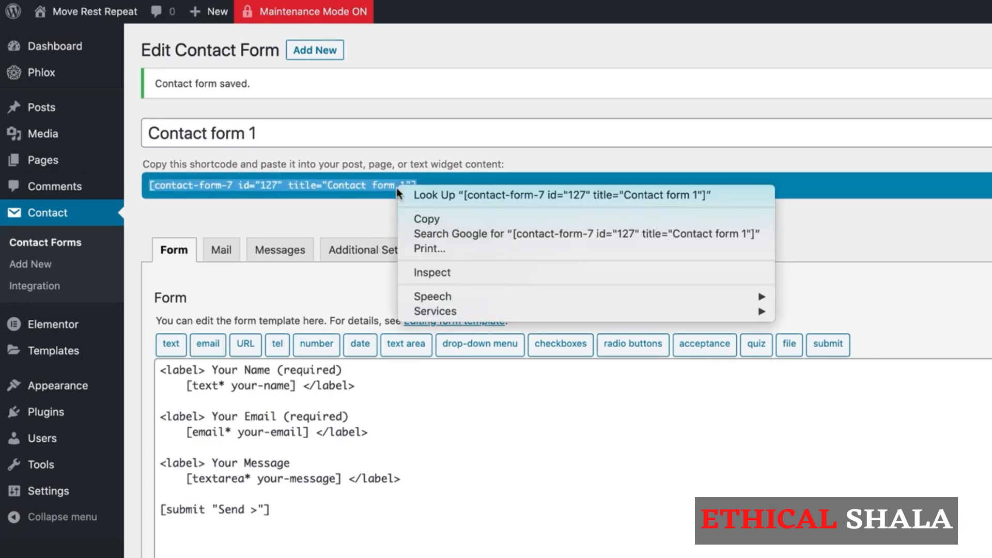
{"action": "left_click", "coordinate": [411, 216]}
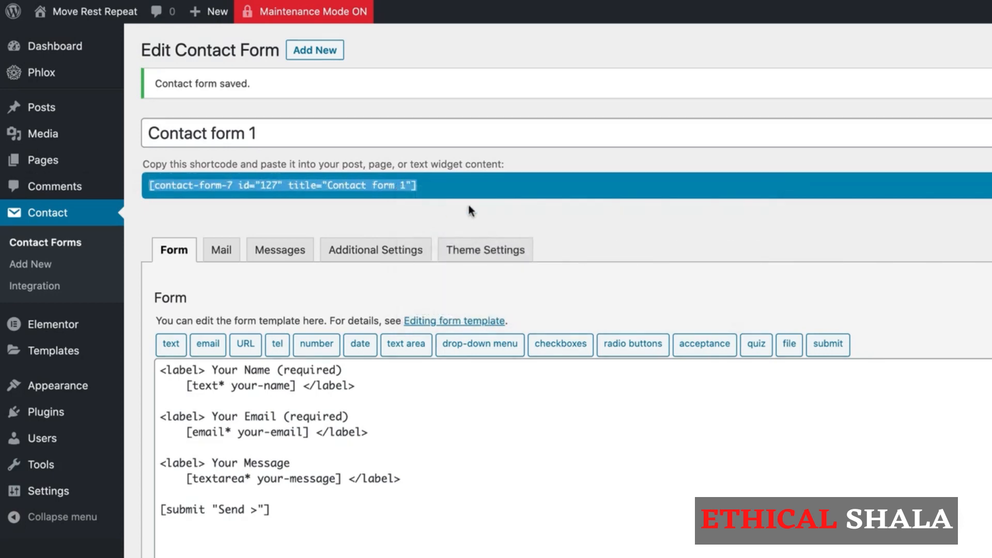
{"action": "left_click", "coordinate": [561, 206]}
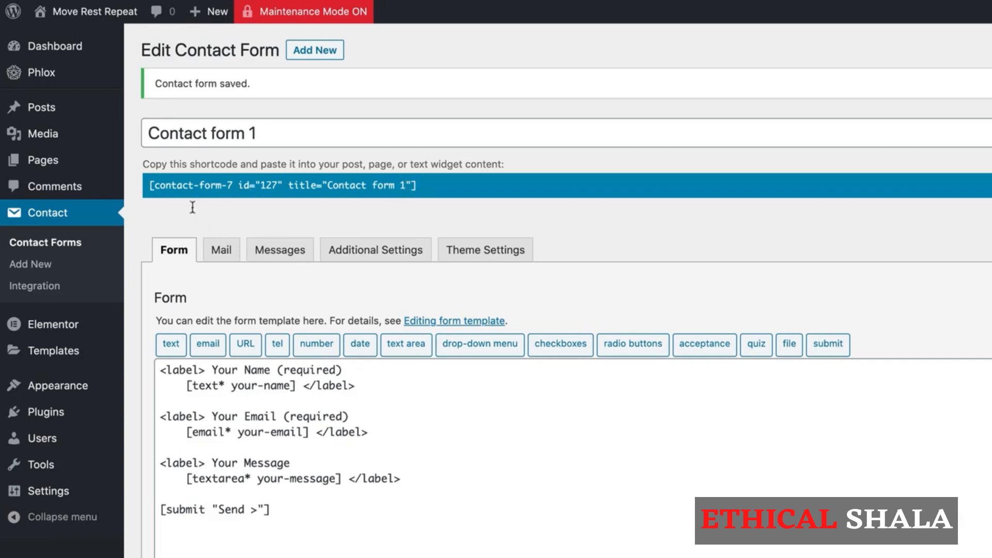
{"action": "left_click", "coordinate": [42, 164]}
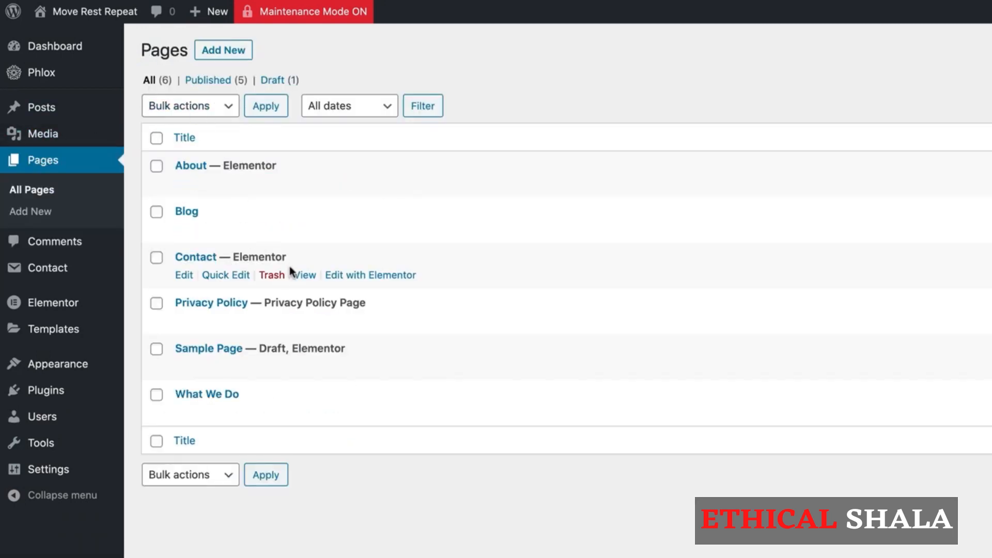
{"action": "left_click", "coordinate": [383, 278]}
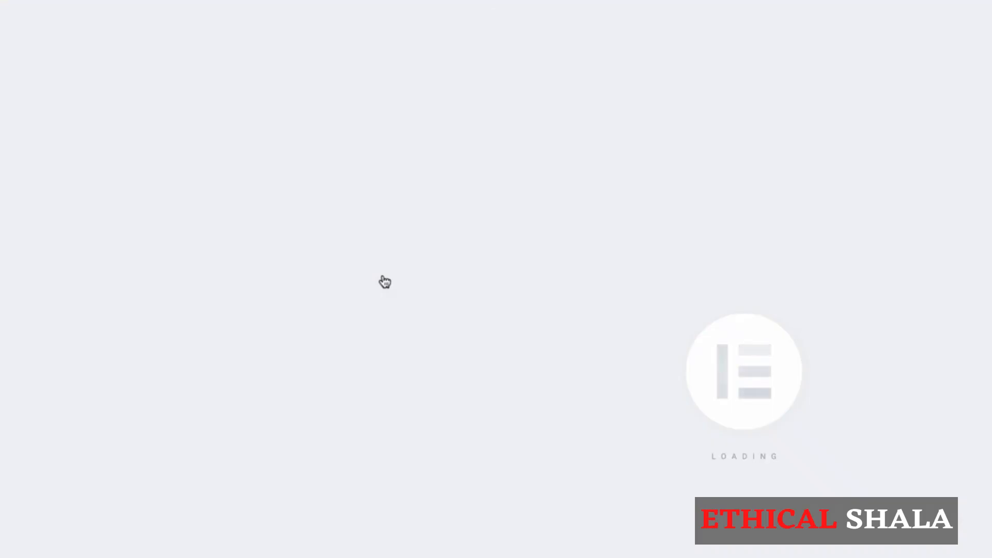
- Search widgets for 'cont' and drag the PHLOX Contact Form widget below the intro paragraph
{"action": "scroll", "coordinate": [384, 281], "scroll_direction": "down", "scroll_amount": 10}
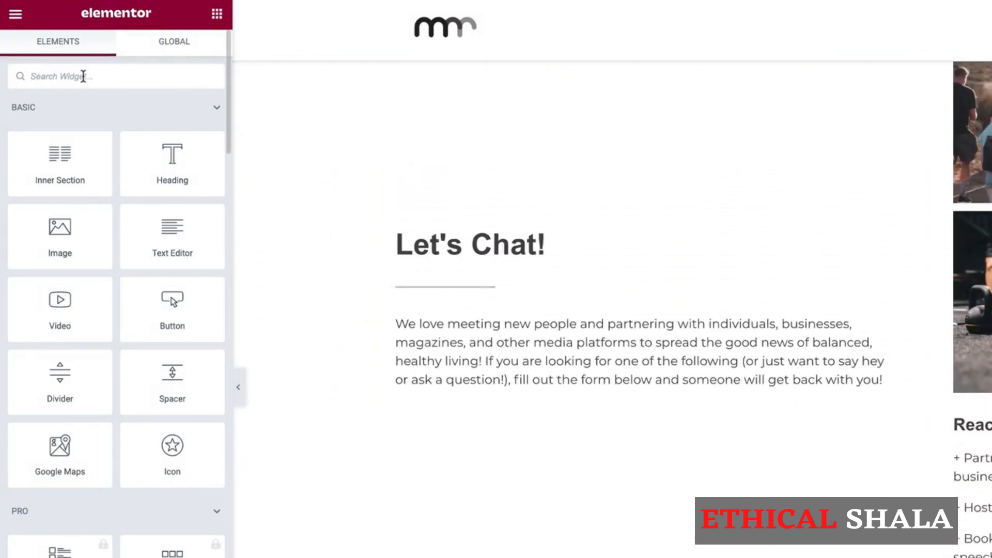
{"action": "type", "text": "cont"}
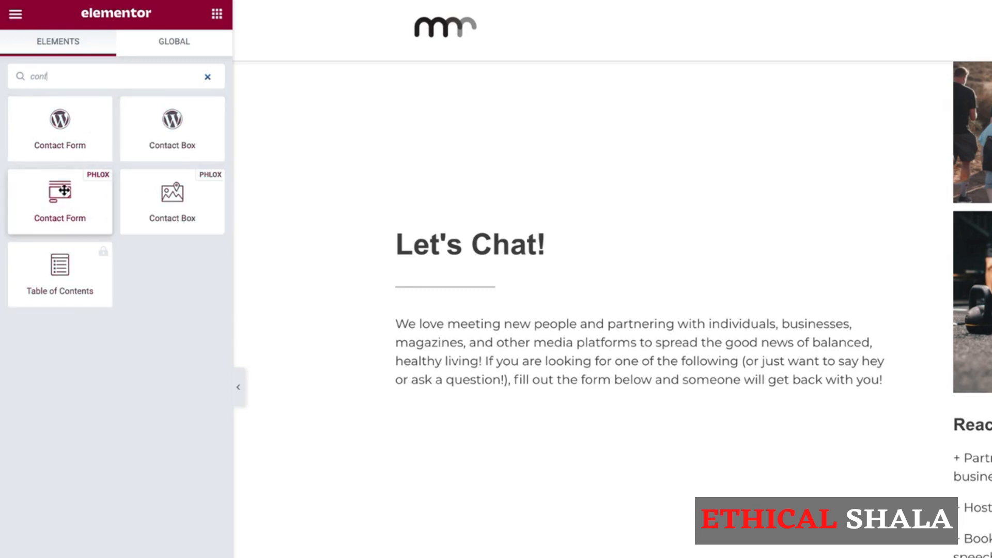
{"action": "left_click_drag", "start_coordinate": [61, 204], "coordinate": [451, 376]}
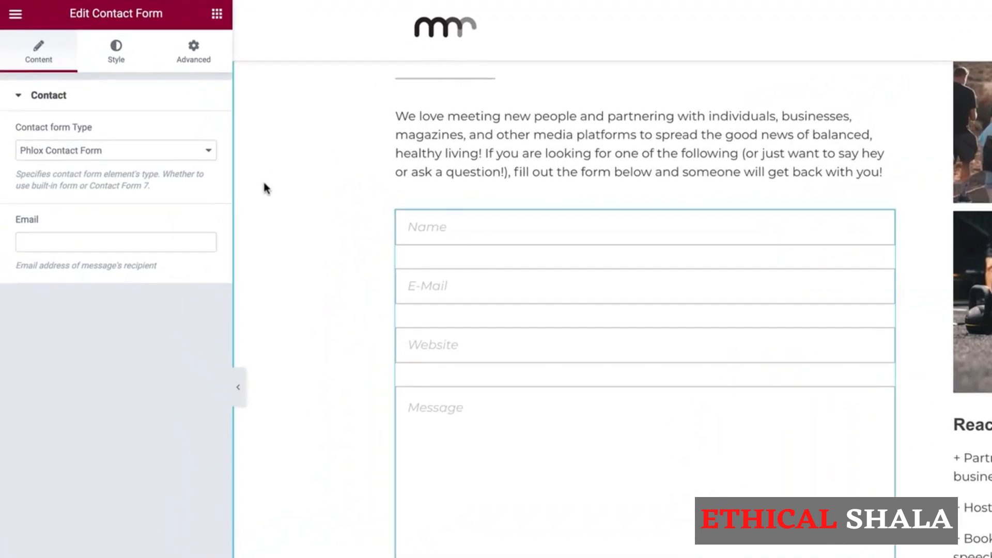
- Switch the form type to Contact Form 7 Shortcode and paste the shortcode for form id 127
{"action": "left_click", "coordinate": [158, 154]}
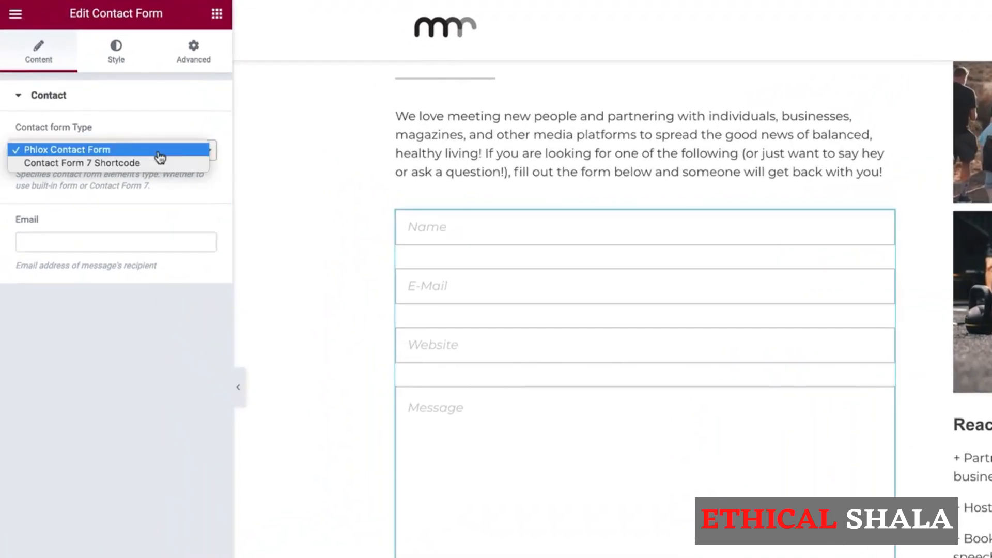
{"action": "left_click", "coordinate": [108, 163]}
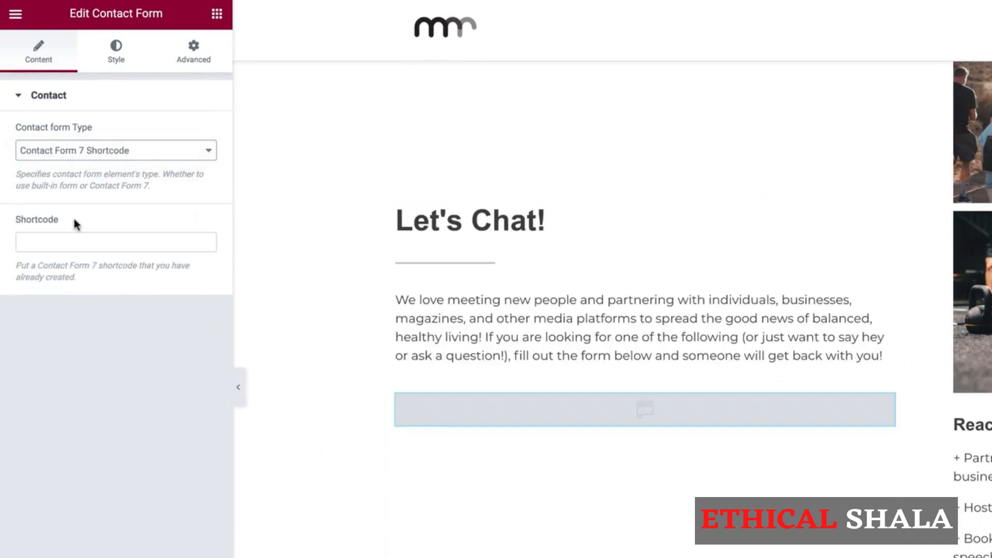
{"action": "left_click", "coordinate": [70, 240]}
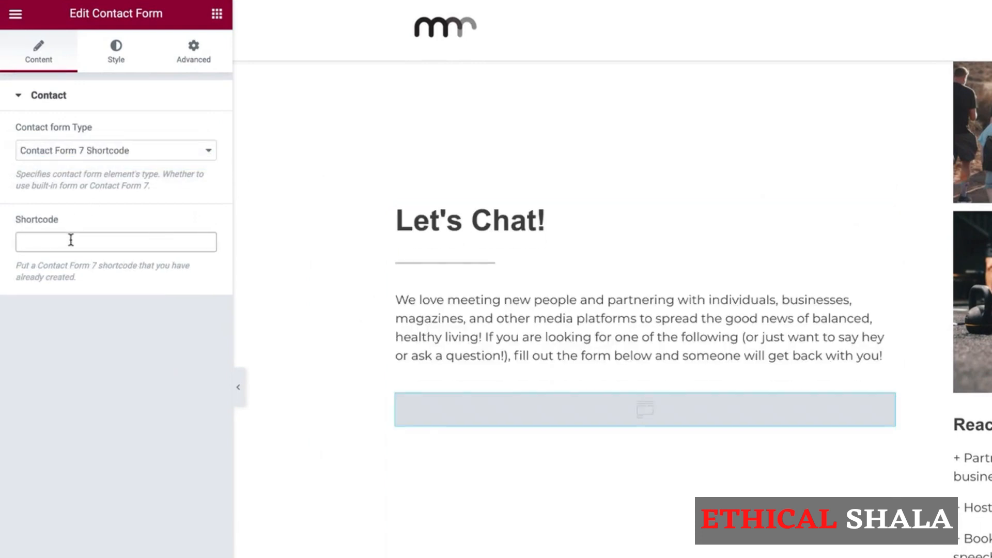
{"action": "key", "text": "ctrl+v"}
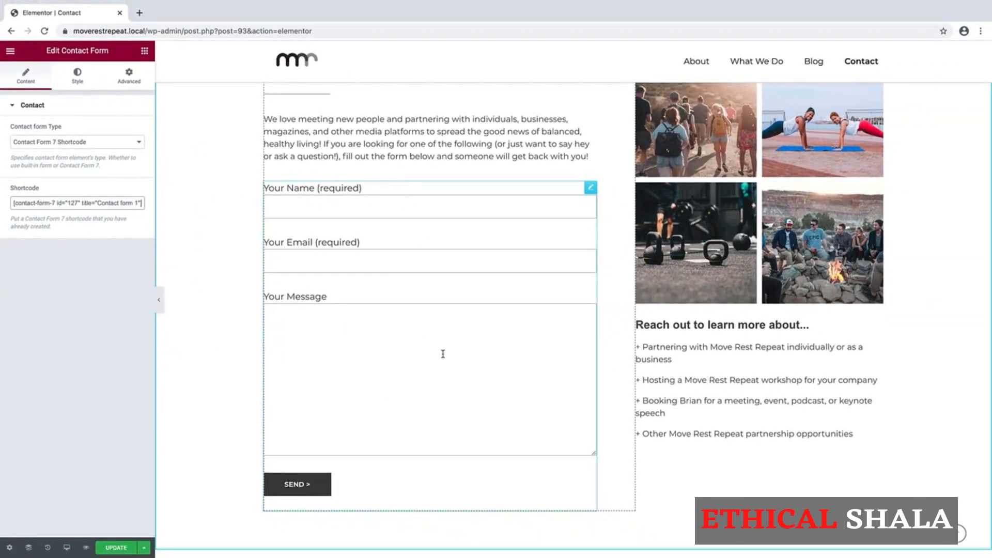
{"action": "scroll", "coordinate": [443, 354], "scroll_direction": "down", "scroll_amount": 3}
{"action": "scroll", "coordinate": [442, 354], "scroll_direction": "up", "scroll_amount": 2}
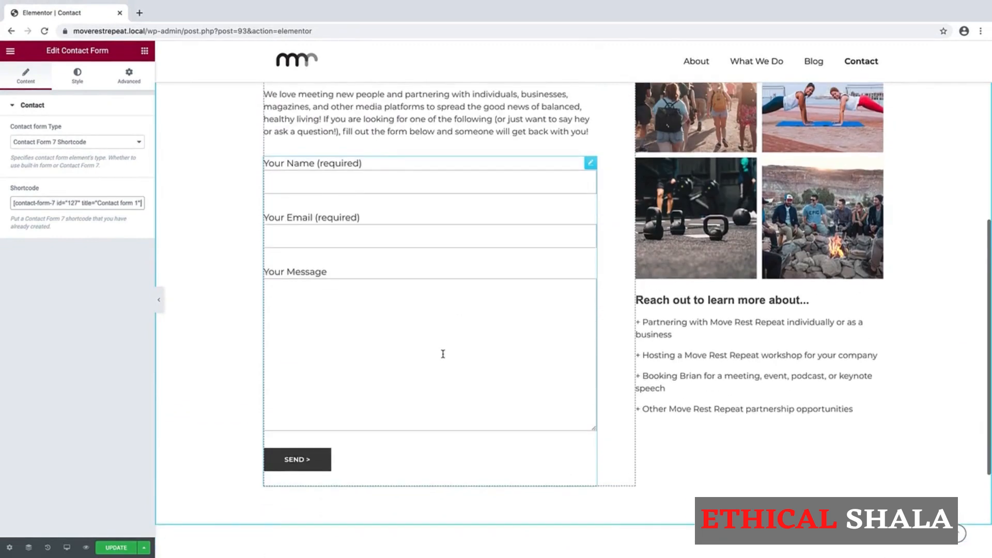
{"action": "scroll", "coordinate": [443, 354], "scroll_direction": "down", "scroll_amount": 1}
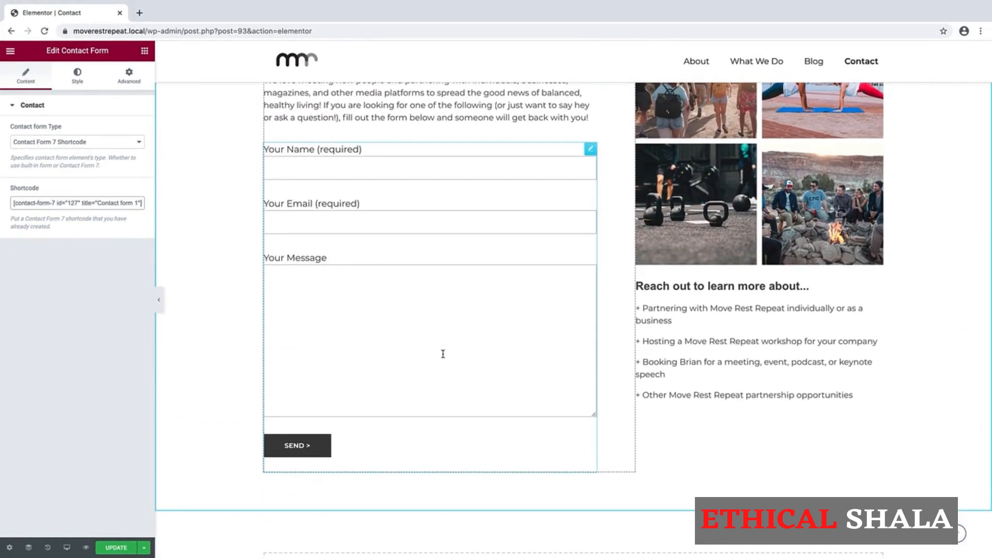
{"action": "scroll", "coordinate": [342, 292], "scroll_direction": "up", "scroll_amount": 1}
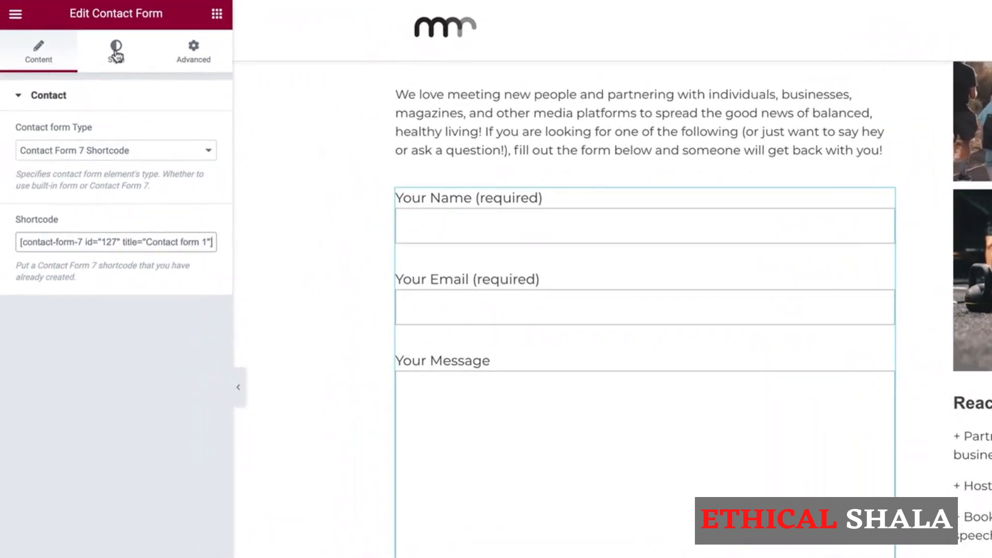
- Reduce the Message textarea height to 0 in the form's Style settings
{"action": "left_click", "coordinate": [116, 54]}
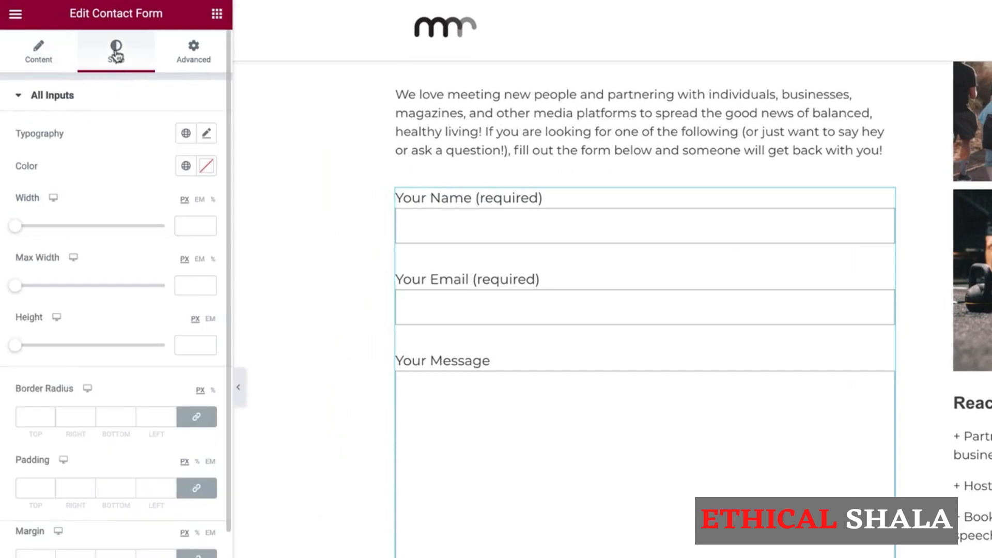
{"action": "scroll", "coordinate": [120, 349], "scroll_direction": "down", "scroll_amount": 4}
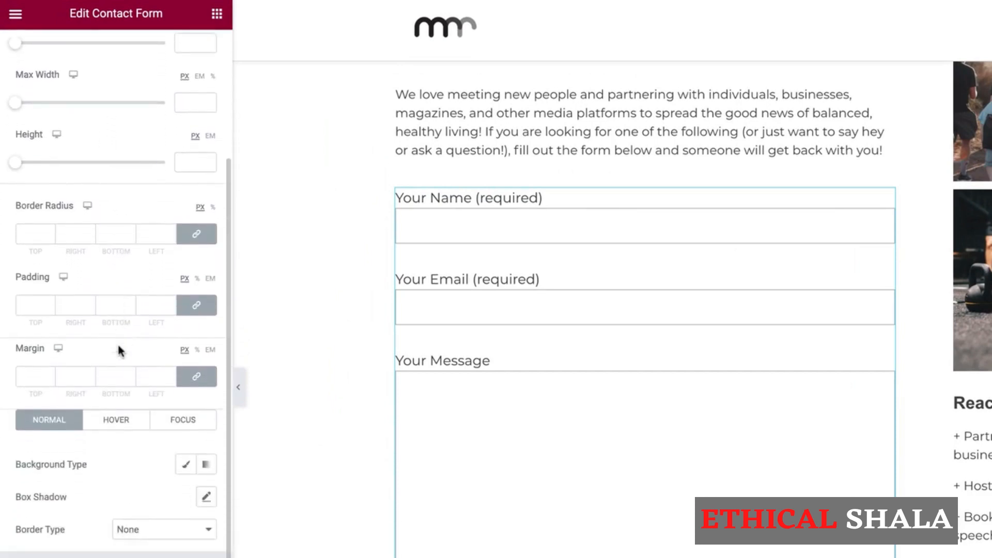
{"action": "scroll", "coordinate": [118, 350], "scroll_direction": "down", "scroll_amount": 2}
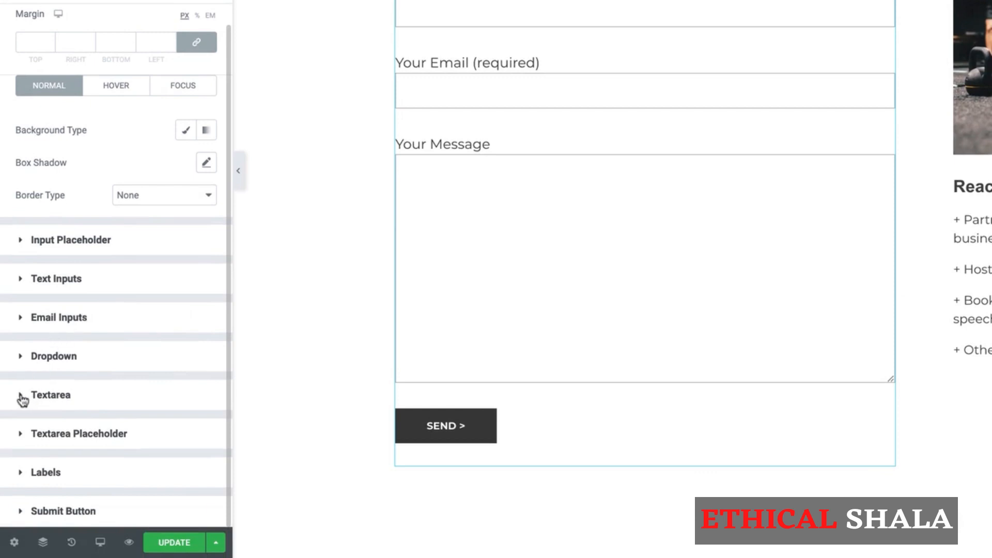
{"action": "left_click", "coordinate": [22, 399]}
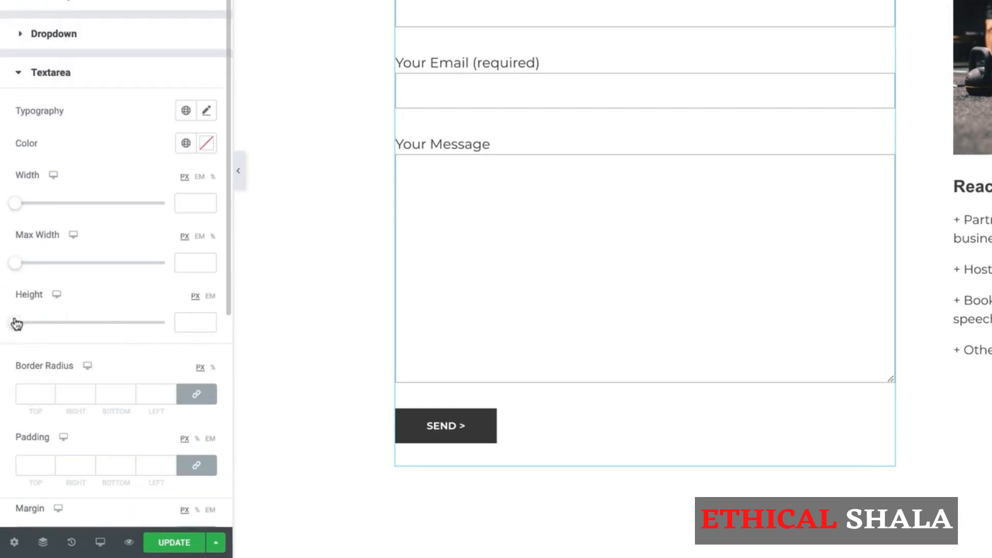
{"action": "mouse_move", "coordinate": [17, 325]}
{"action": "left_mouse_down"}
{"action": "mouse_move", "coordinate": [54, 326]}
{"action": "mouse_move", "coordinate": [5, 326]}
{"action": "mouse_move", "coordinate": [108, 325]}
{"action": "mouse_move", "coordinate": [5, 327]}
{"action": "left_mouse_up"}
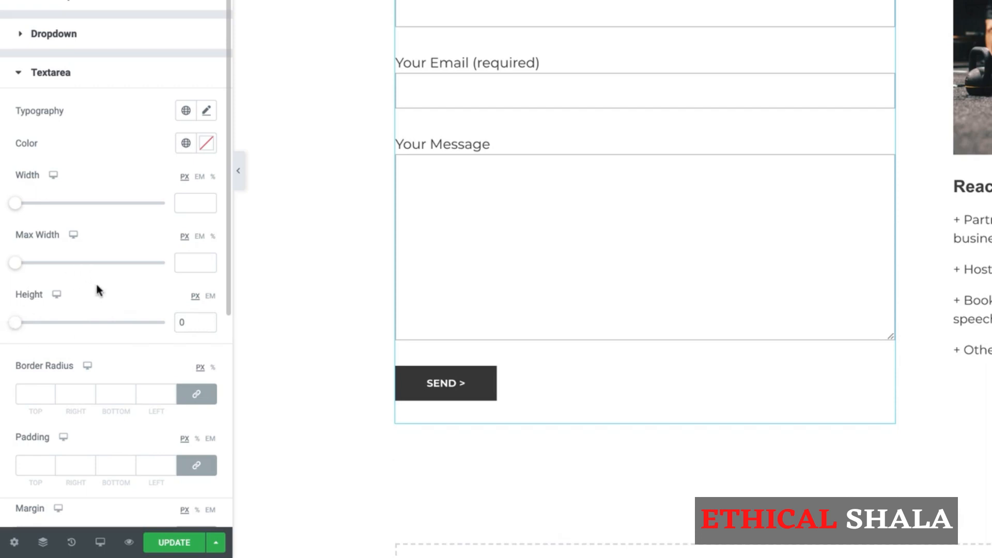
- Expand the Submit Button style section
{"action": "scroll", "coordinate": [96, 287], "scroll_direction": "down", "scroll_amount": 5}
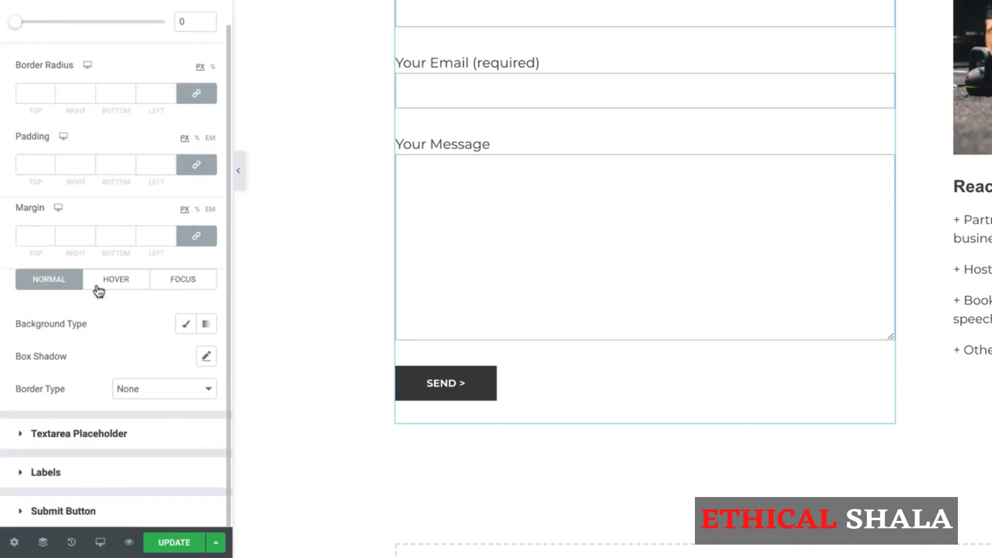
{"action": "left_click", "coordinate": [19, 510]}
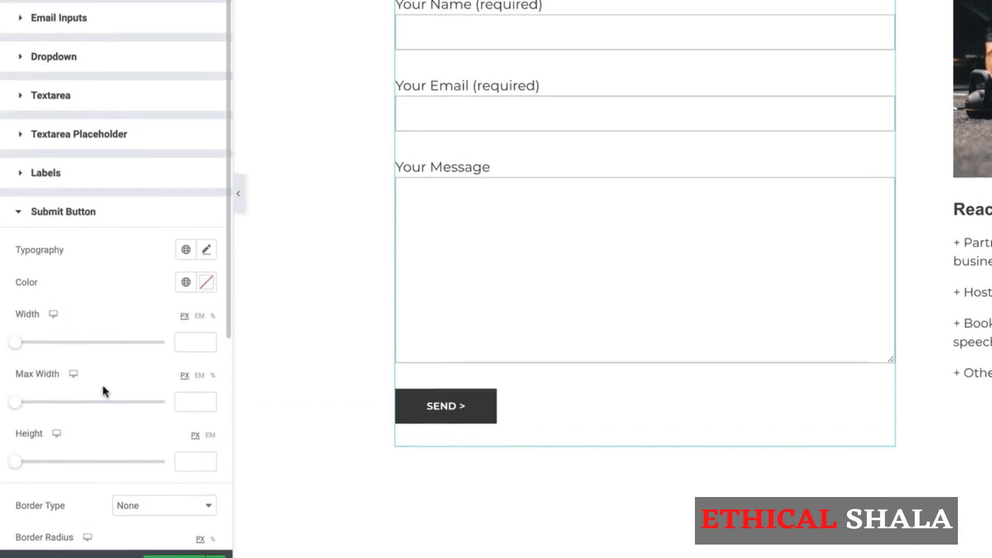
{"action": "scroll", "coordinate": [102, 427], "scroll_direction": "down", "scroll_amount": 4}
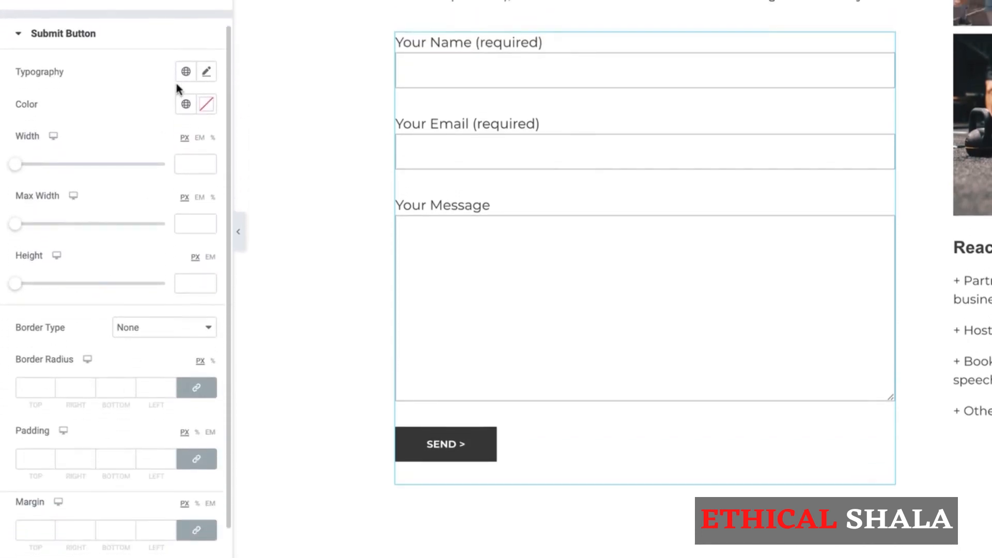
- Set the Send button typography to Montserrat, Normal weight, capitalized text, 16 px size
{"action": "left_click", "coordinate": [206, 75]}
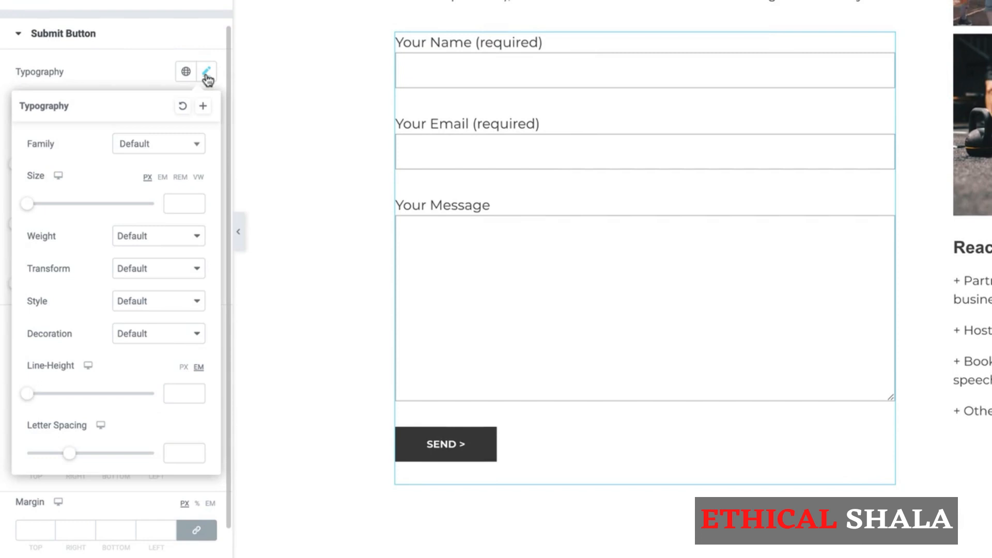
{"action": "left_click", "coordinate": [159, 149]}
{"action": "type", "text": "mont"}
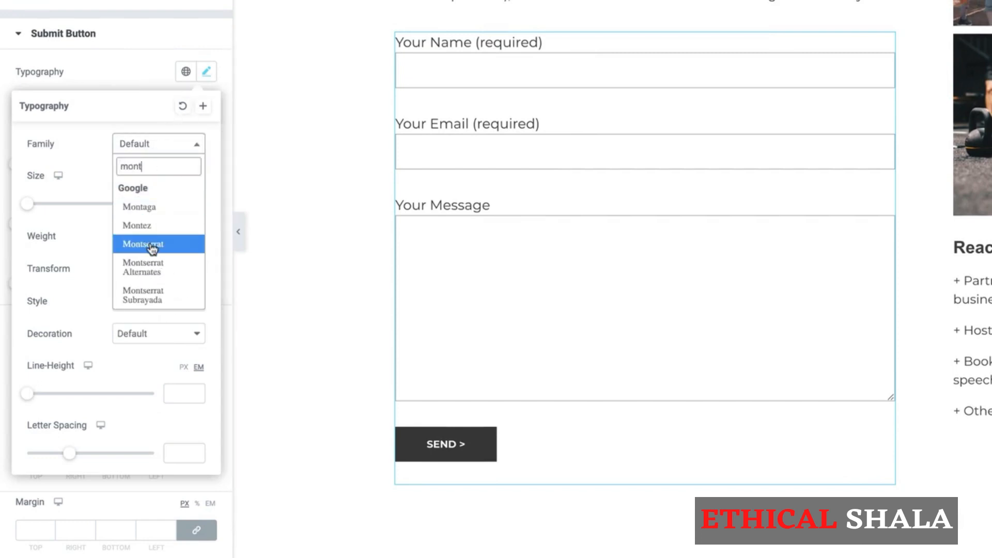
{"action": "left_click", "coordinate": [152, 247]}
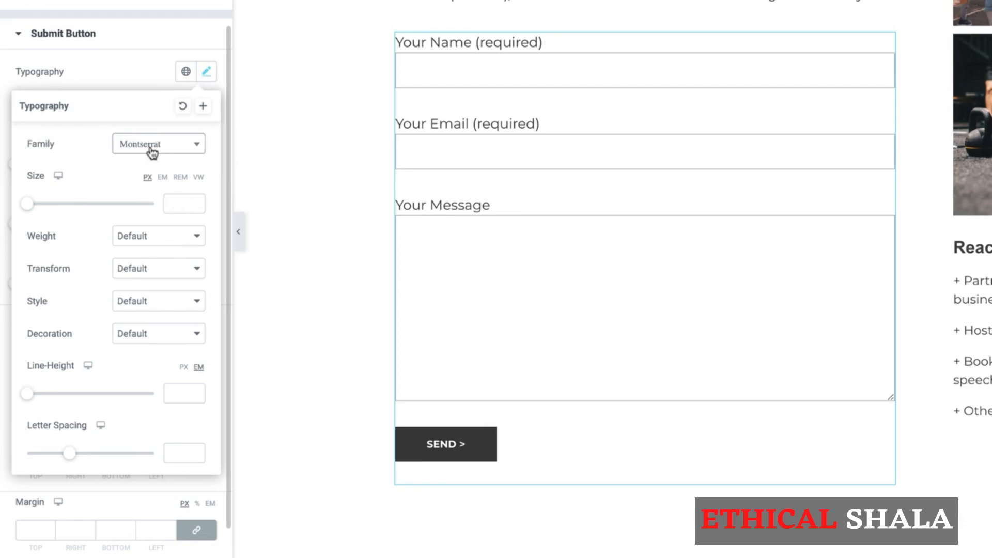
{"action": "left_click", "coordinate": [152, 235]}
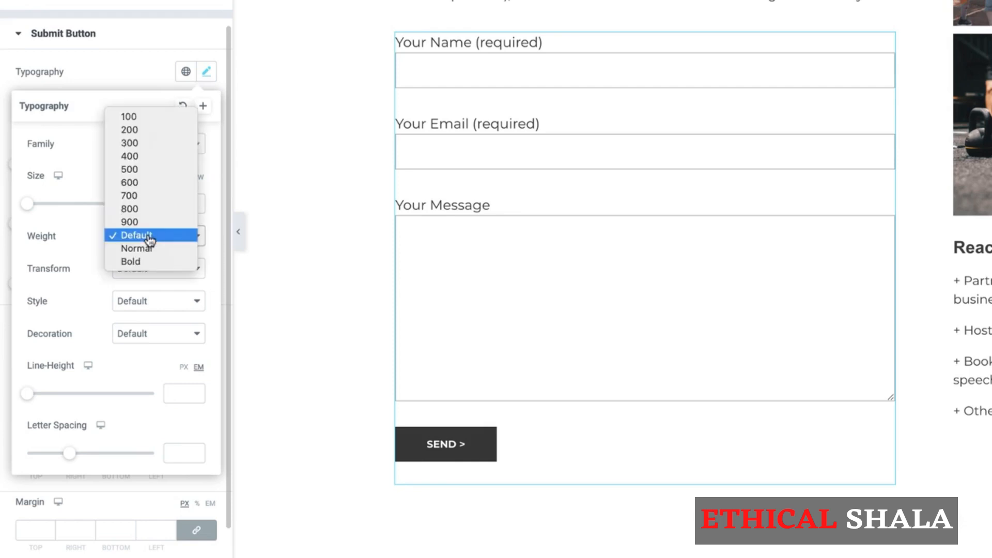
{"action": "left_click", "coordinate": [145, 249]}
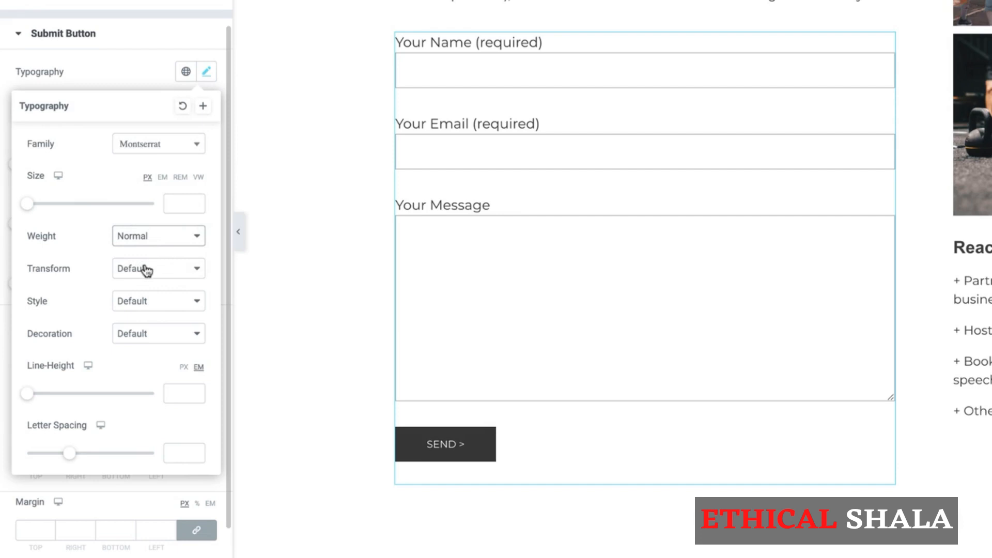
{"action": "left_click", "coordinate": [147, 269]}
{"action": "left_click", "coordinate": [139, 308]}
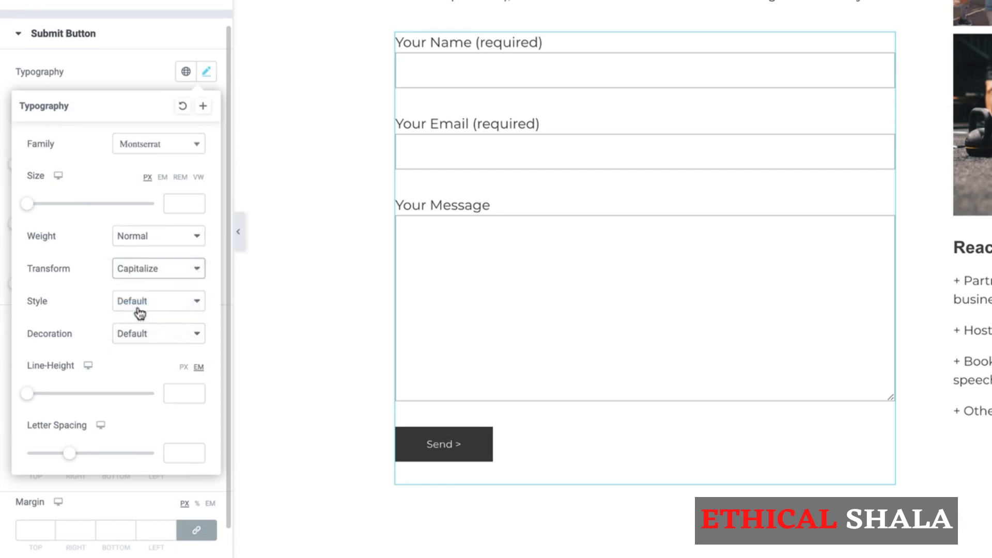
{"action": "left_click", "coordinate": [170, 203]}
{"action": "type", "text": "1"}
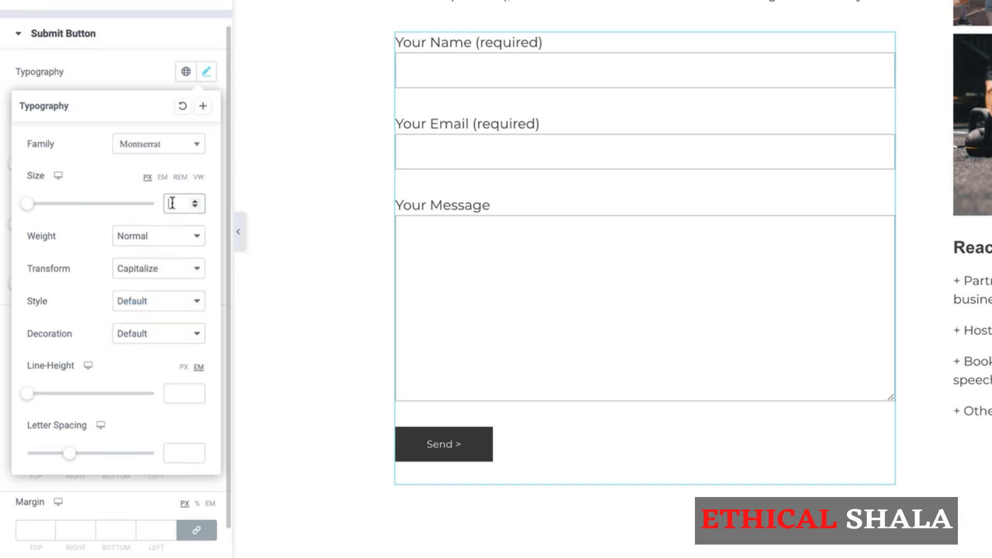
{"action": "type", "text": "6"}
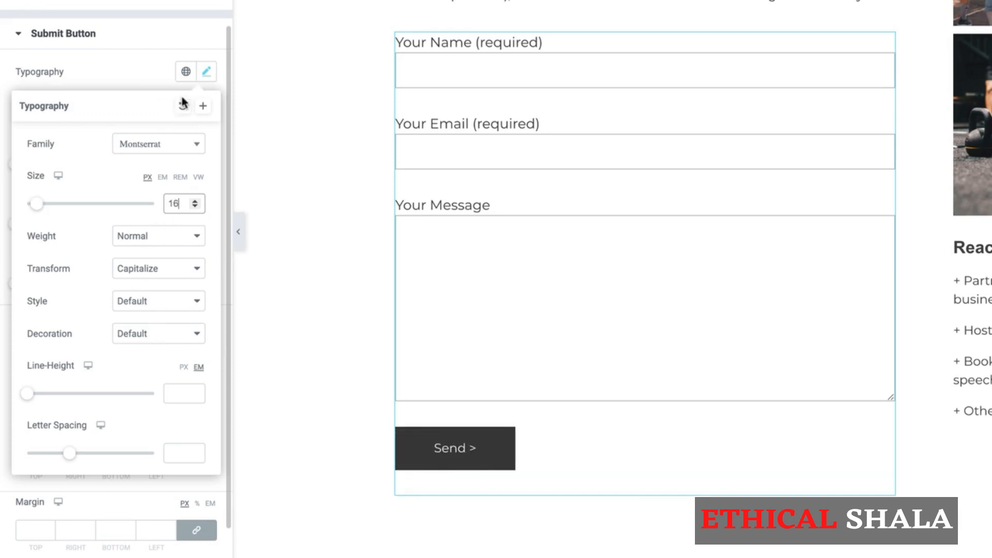
{"action": "left_click", "coordinate": [206, 76]}
{"action": "left_click", "coordinate": [207, 78]}
- Give the button a 25 px border radius, reduce its line height, and save the page
{"action": "scroll", "coordinate": [124, 367], "scroll_direction": "down", "scroll_amount": 2}
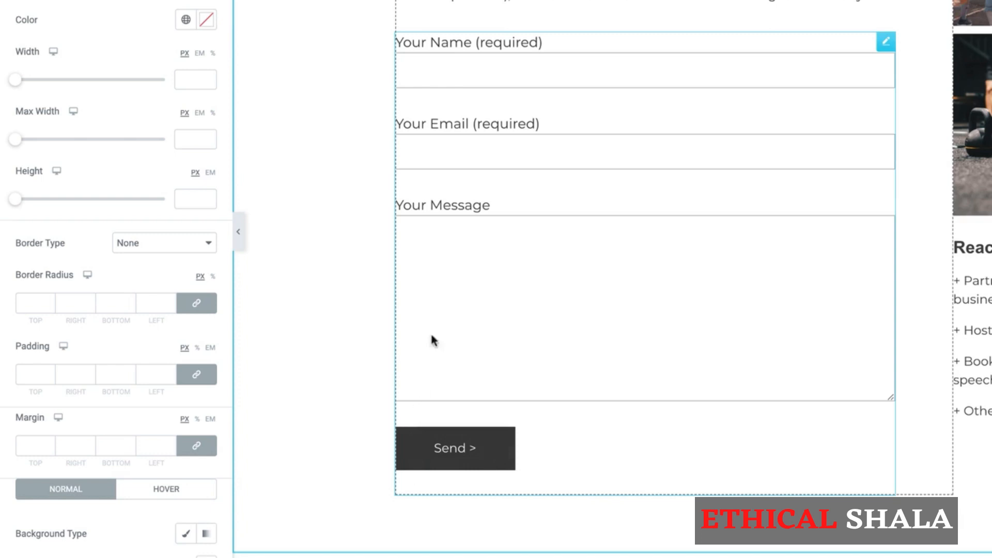
{"action": "left_click", "coordinate": [25, 302]}
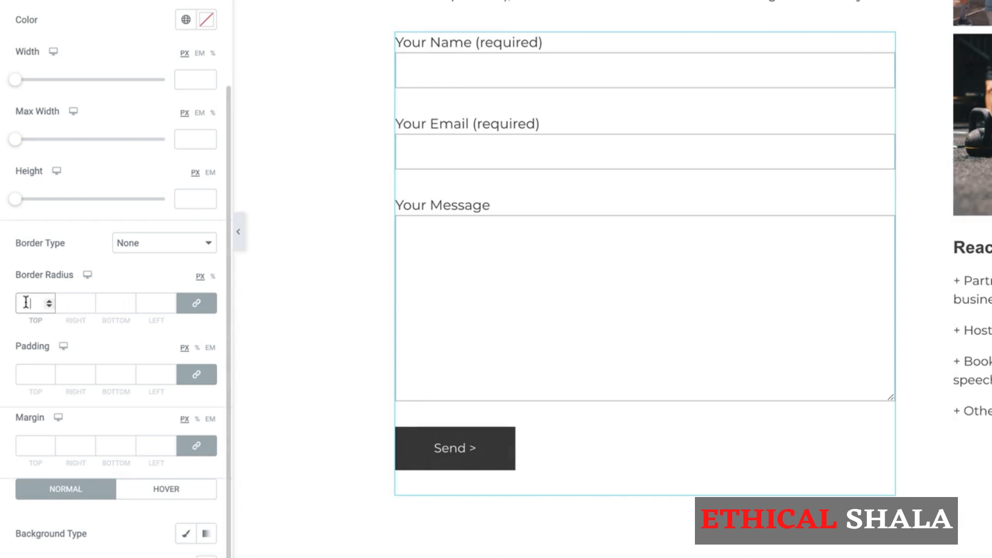
{"action": "type", "text": "25"}
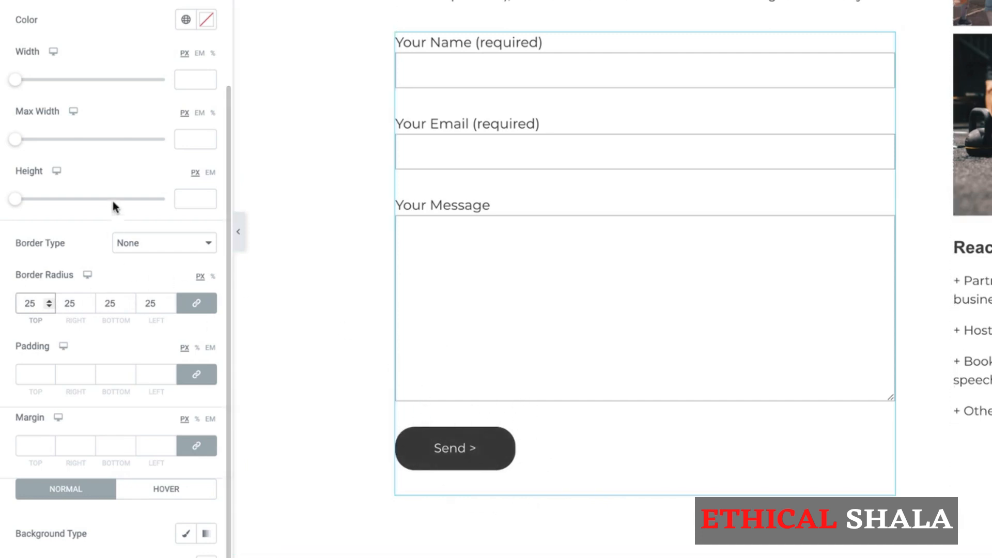
{"action": "left_click", "coordinate": [207, 2]}
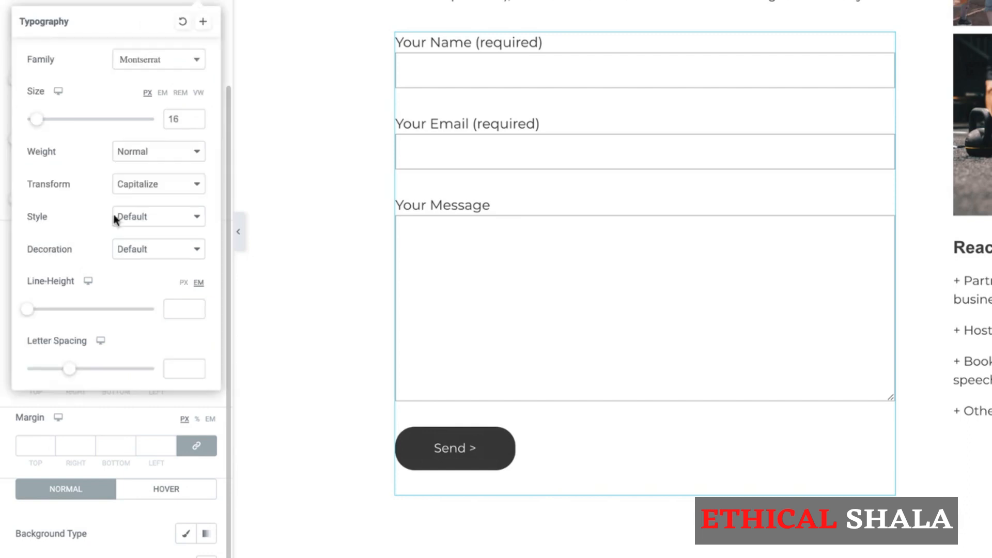
{"action": "mouse_move", "coordinate": [31, 312]}
{"action": "left_mouse_down"}
{"action": "mouse_move", "coordinate": [48, 312]}
{"action": "mouse_move", "coordinate": [19, 317]}
{"action": "left_mouse_up"}
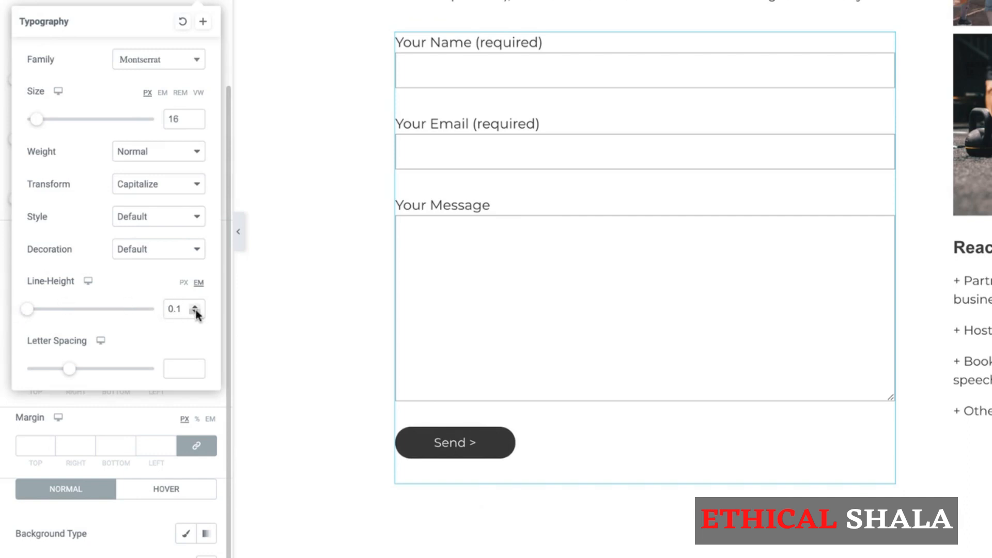
{"action": "left_click", "coordinate": [204, 1]}
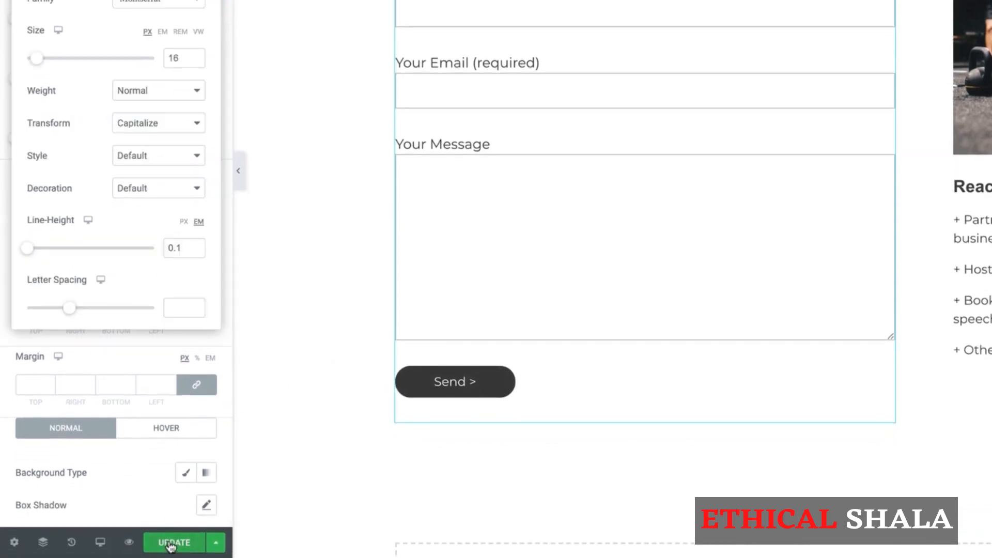
{"action": "left_click", "coordinate": [171, 543]}
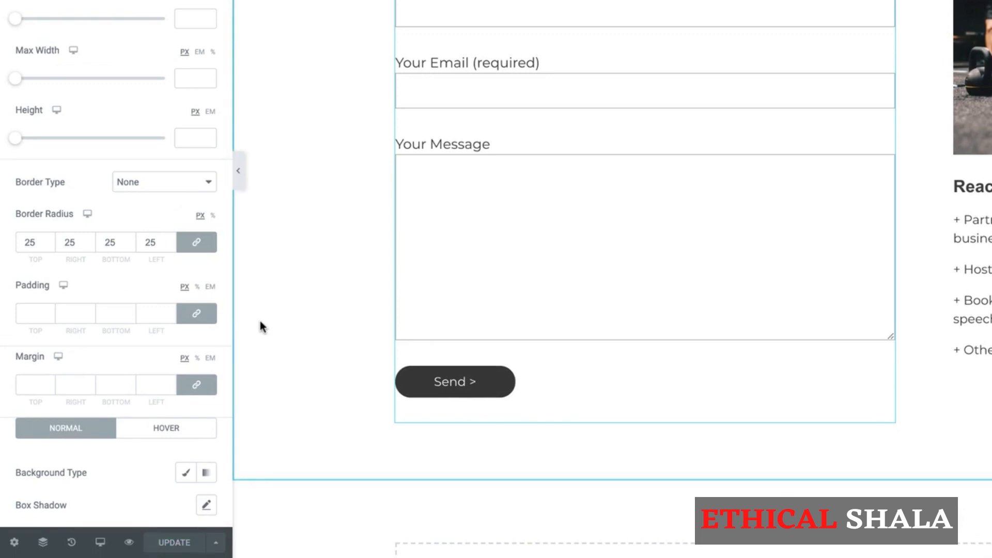
- Open a live preview of the Contact page and scroll to the form
{"action": "left_click", "coordinate": [128, 544]}
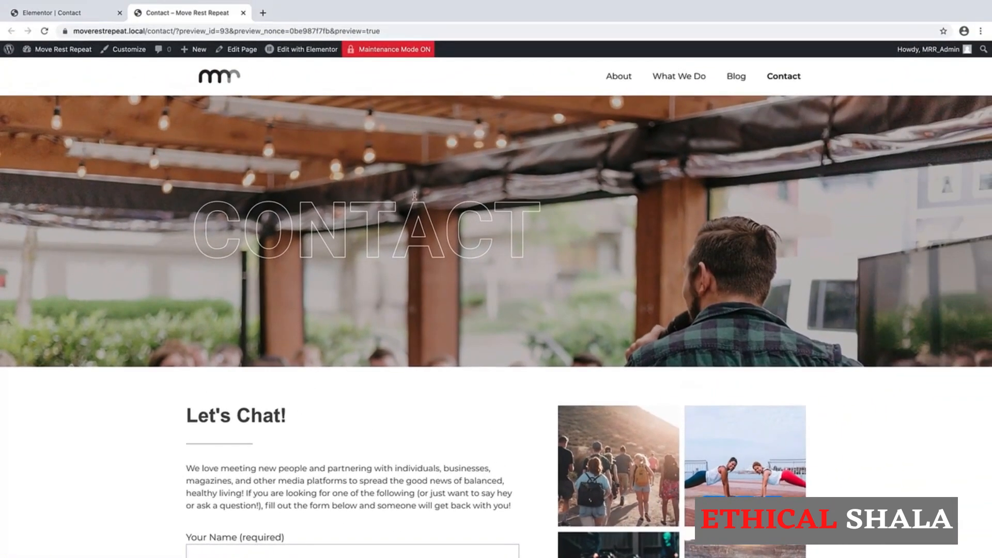
{"action": "scroll", "coordinate": [528, 325], "scroll_direction": "down", "scroll_amount": 6}
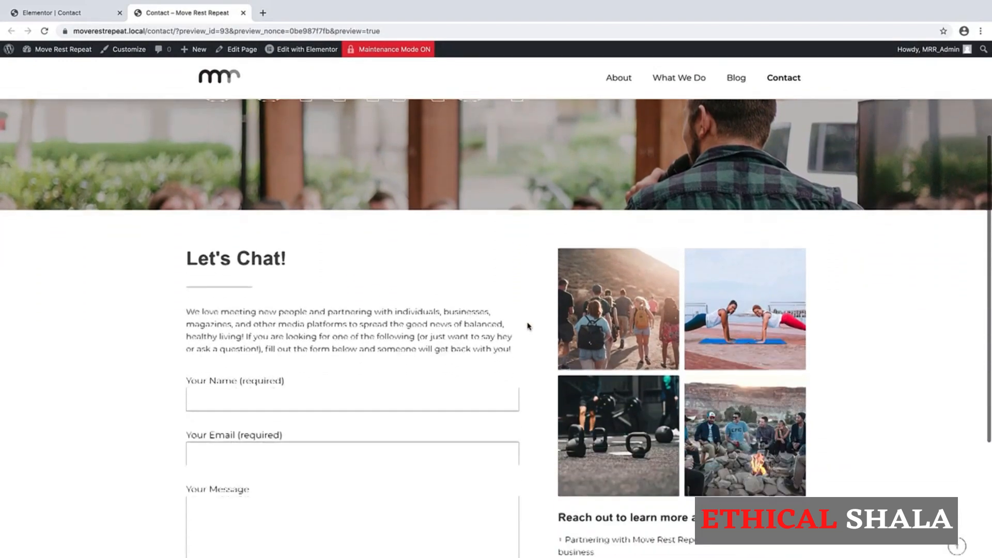
{"action": "scroll", "coordinate": [528, 325], "scroll_direction": "down", "scroll_amount": 1}
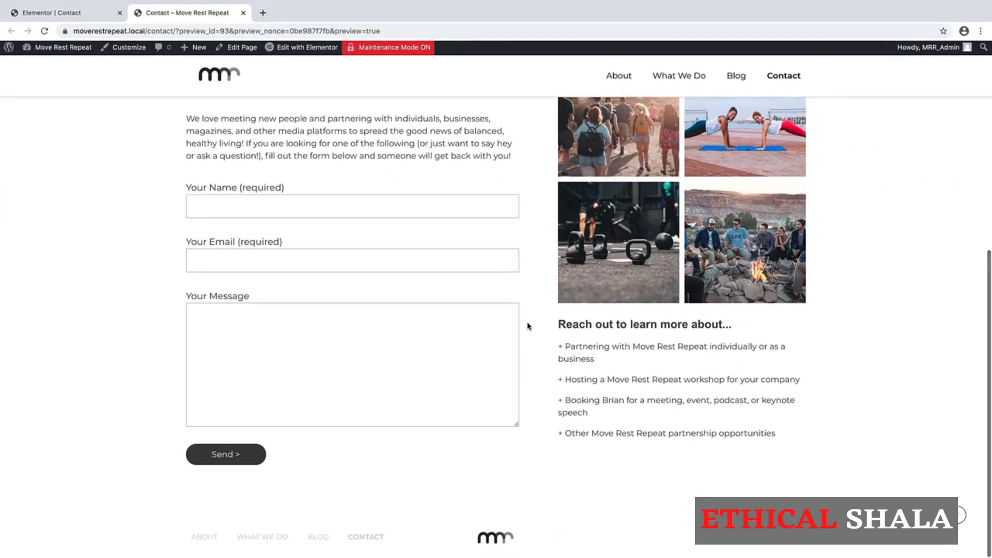
{"action": "scroll", "coordinate": [528, 325], "scroll_direction": "up", "scroll_amount": 3}
{"action": "scroll", "coordinate": [528, 325], "scroll_direction": "down", "scroll_amount": 1}
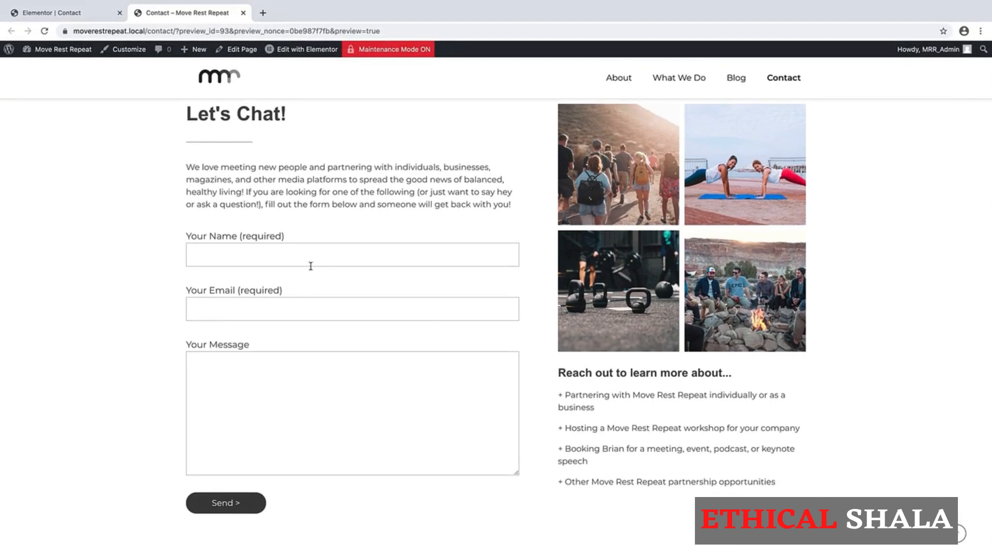
- Submit a test with a name, an email address and message 'Testing', then switch to Local
{"action": "left_click", "coordinate": [238, 256]}
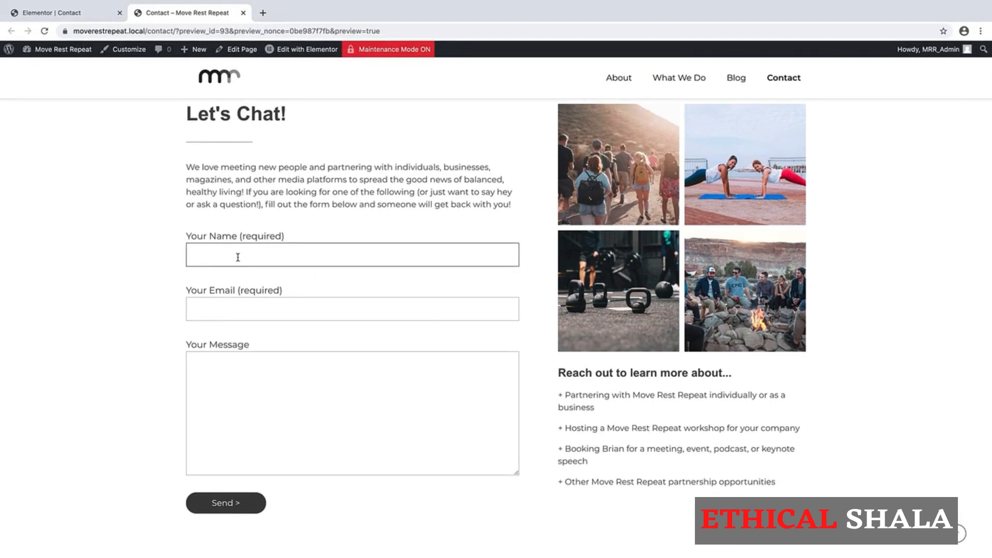
{"action": "type", "text": "Jameson"}
{"action": "key", "text": "Tab"}
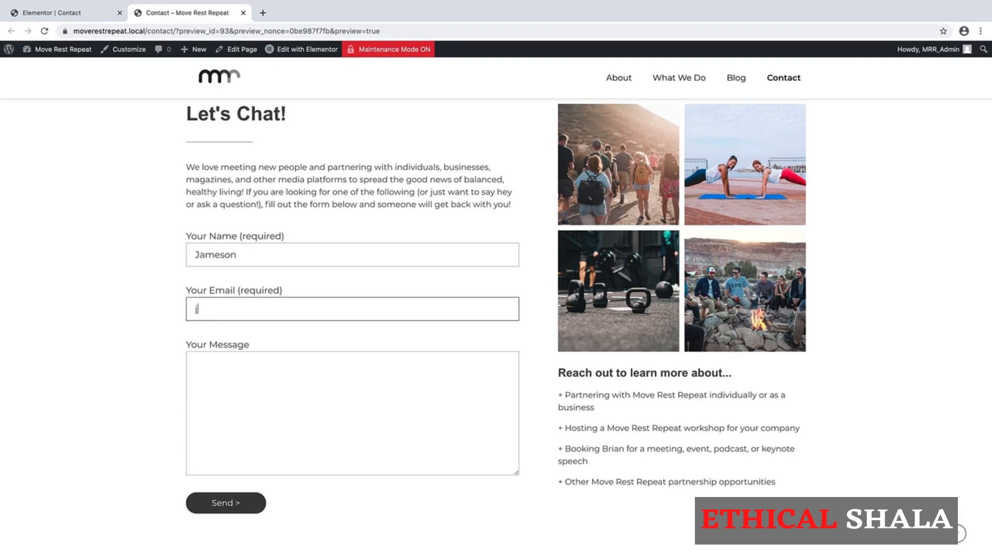
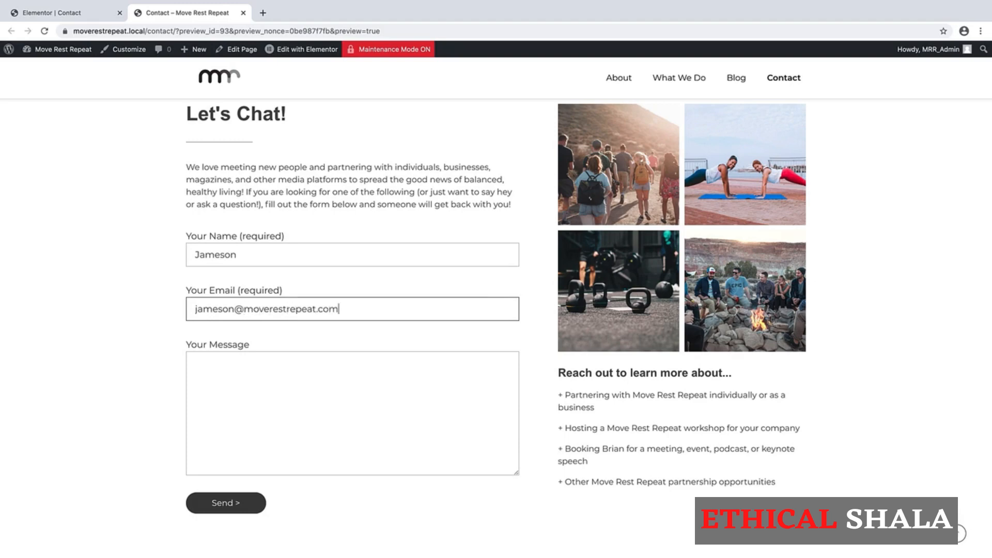
{"action": "key", "text": "Tab"}
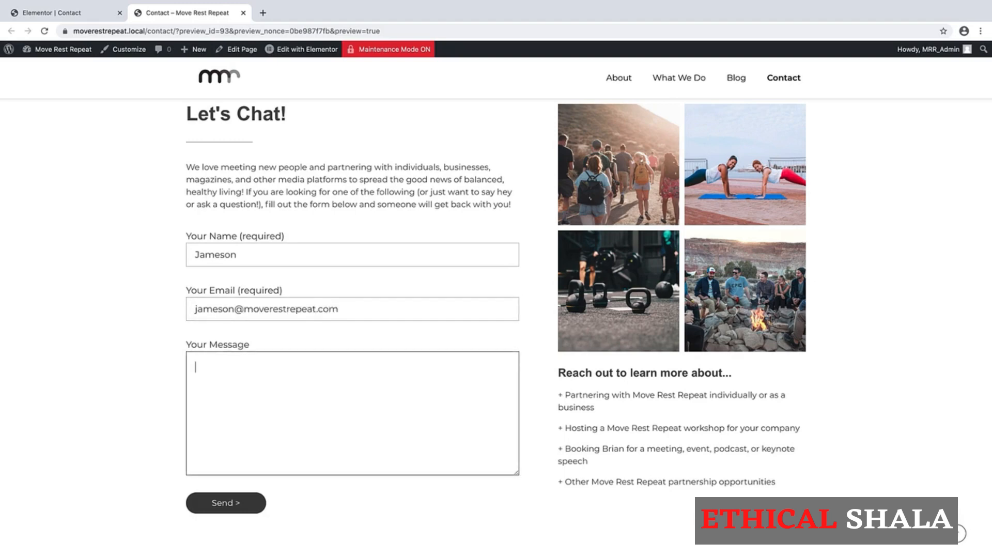
{"action": "type", "text": "Testing 1,2,3..."}
{"action": "left_click", "coordinate": [224, 506]}
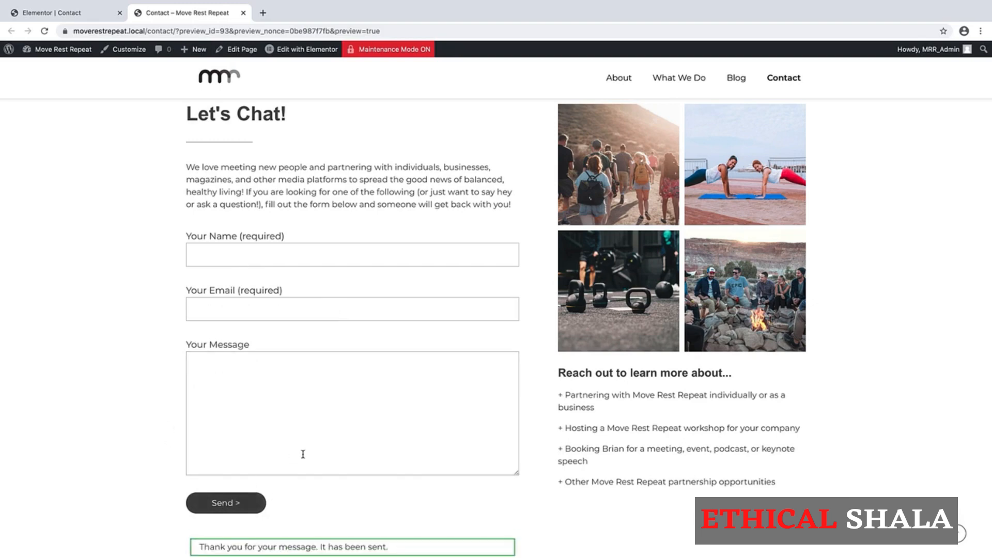
{"action": "scroll", "coordinate": [304, 454], "scroll_direction": "down", "scroll_amount": 3}
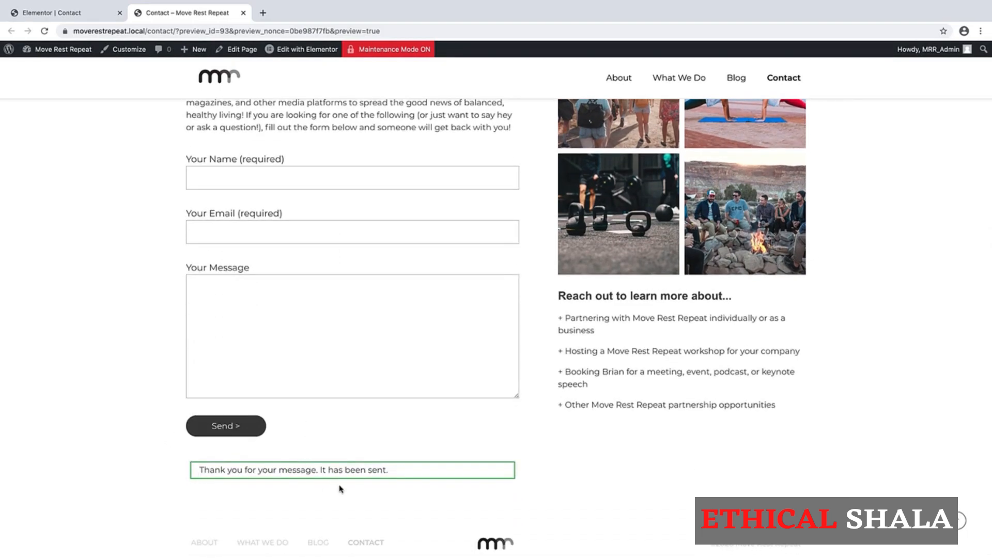
{"action": "scroll", "coordinate": [391, 322], "scroll_direction": "up", "scroll_amount": 3}
{"action": "scroll", "coordinate": [392, 322], "scroll_direction": "up", "scroll_amount": 5}
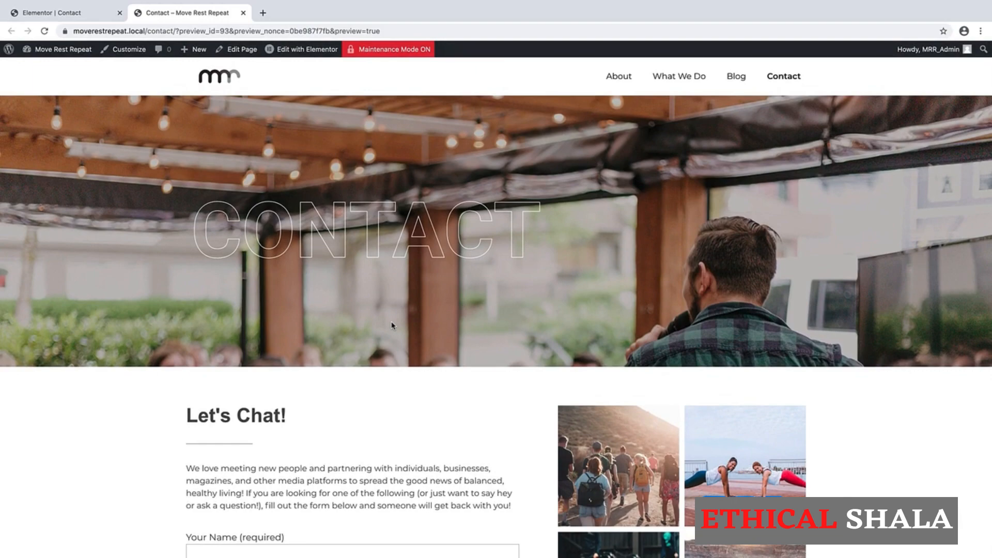
{"action": "key", "text": "super+Tab"}
{"action": "key", "text": "super+Tab"}
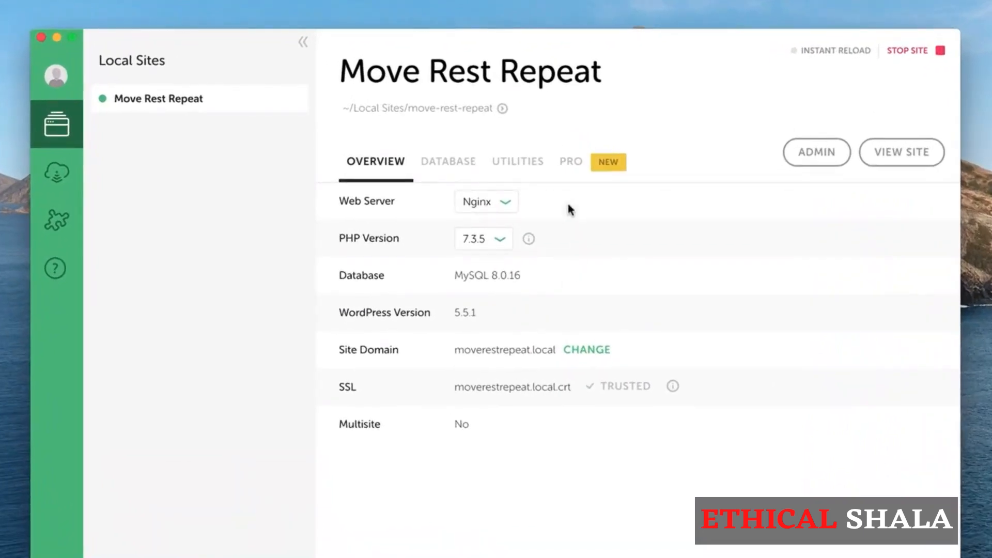
- Open MailHog from the site's Utilities in Local
{"action": "left_click", "coordinate": [510, 164]}
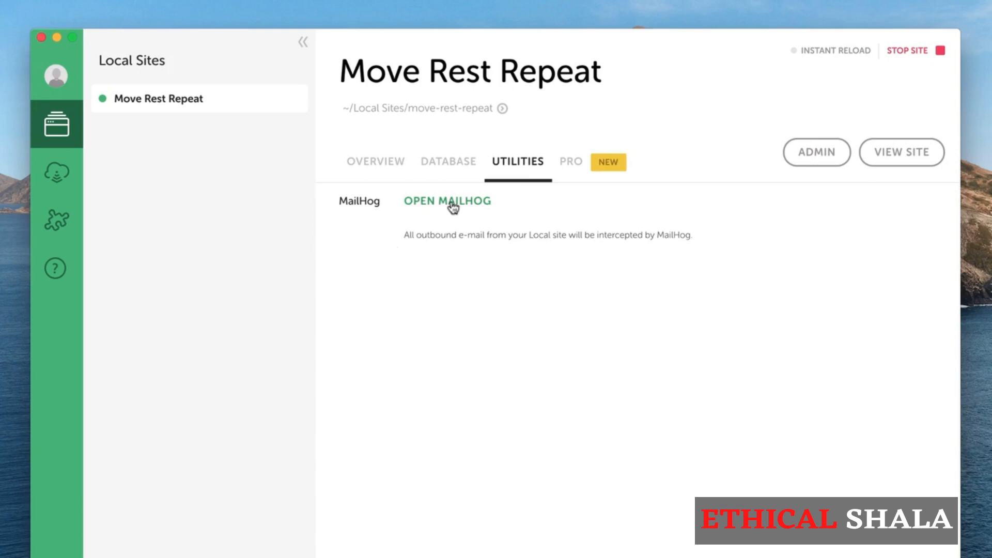
{"action": "left_click", "coordinate": [453, 204]}
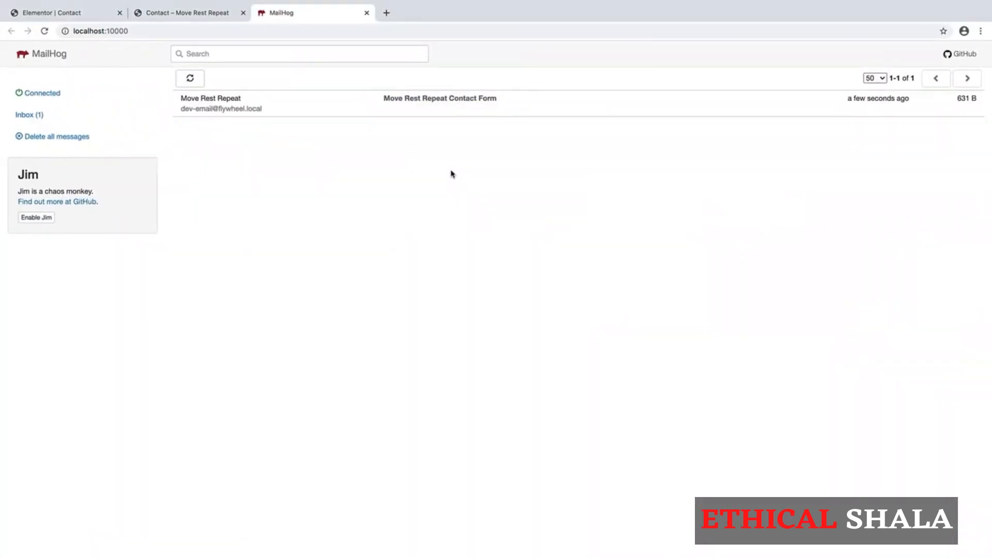
- Open the Move Rest Repeat Contact Form email in the MailHog inbox
{"action": "left_click", "coordinate": [429, 107]}
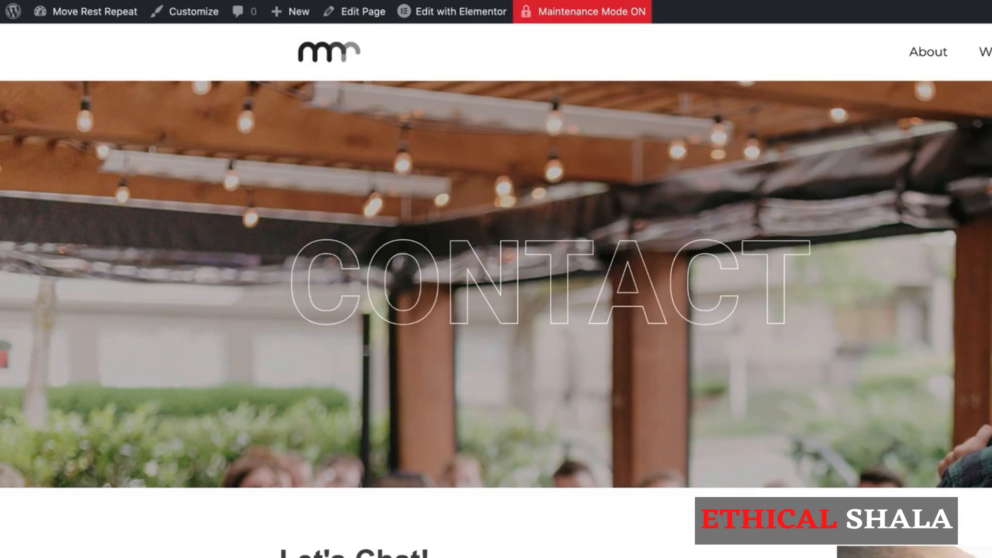
- Scroll the live Contact page to check the form's sent confirmation
{"action": "scroll", "coordinate": [514, 281], "scroll_direction": "down", "scroll_amount": 5}
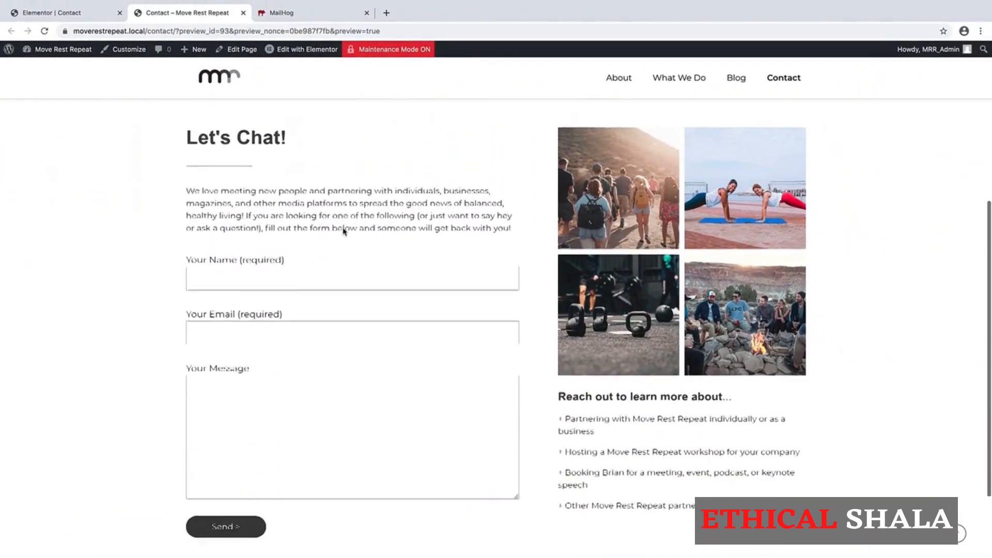
{"action": "scroll", "coordinate": [343, 231], "scroll_direction": "down", "scroll_amount": 1}
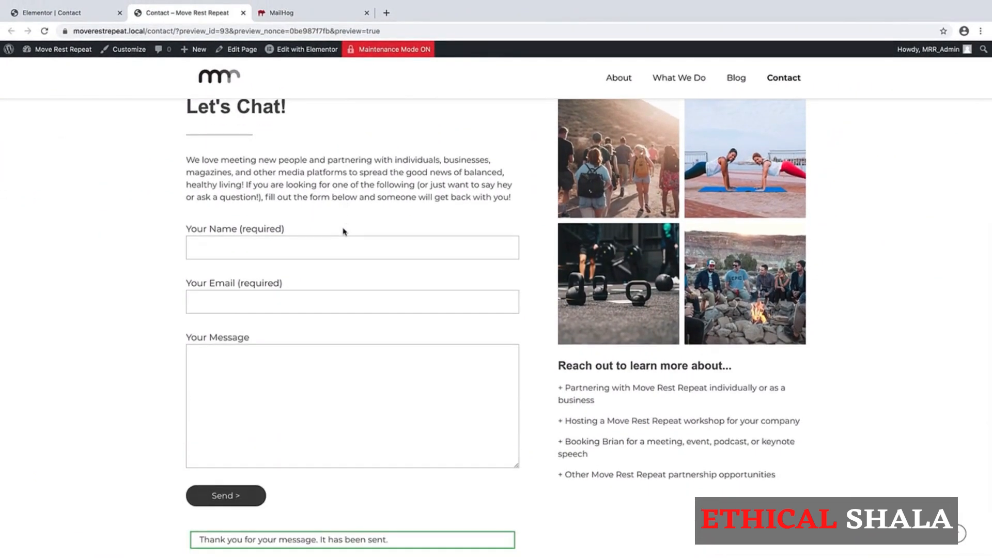
{"action": "scroll", "coordinate": [344, 231], "scroll_direction": "up", "scroll_amount": 6}
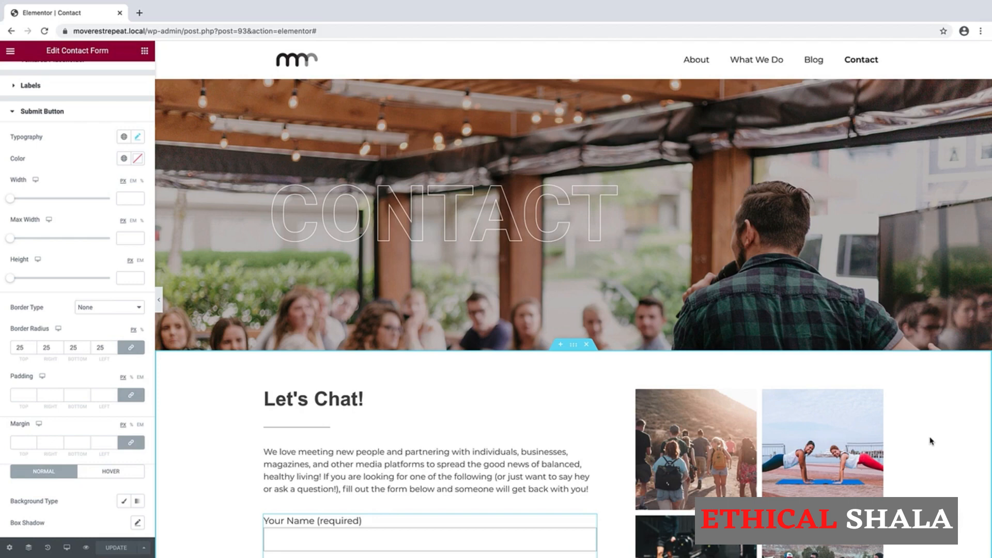
- Switch Elementor to Tablet responsive preview and scroll through the form and gallery layout
{"action": "scroll", "coordinate": [930, 441], "scroll_direction": "down", "scroll_amount": 3}
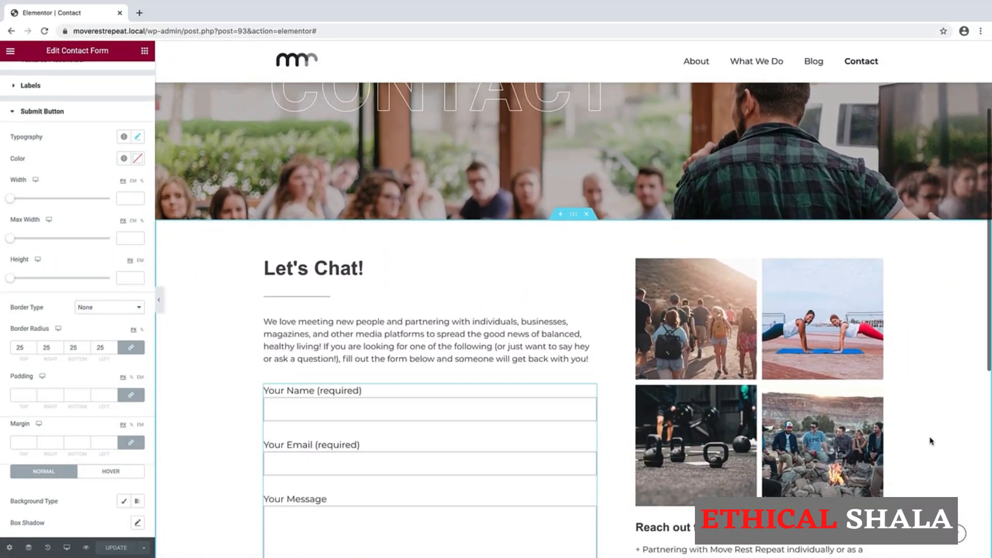
{"action": "scroll", "coordinate": [931, 440], "scroll_direction": "down", "scroll_amount": 1}
{"action": "scroll", "coordinate": [931, 441], "scroll_direction": "down", "scroll_amount": 2}
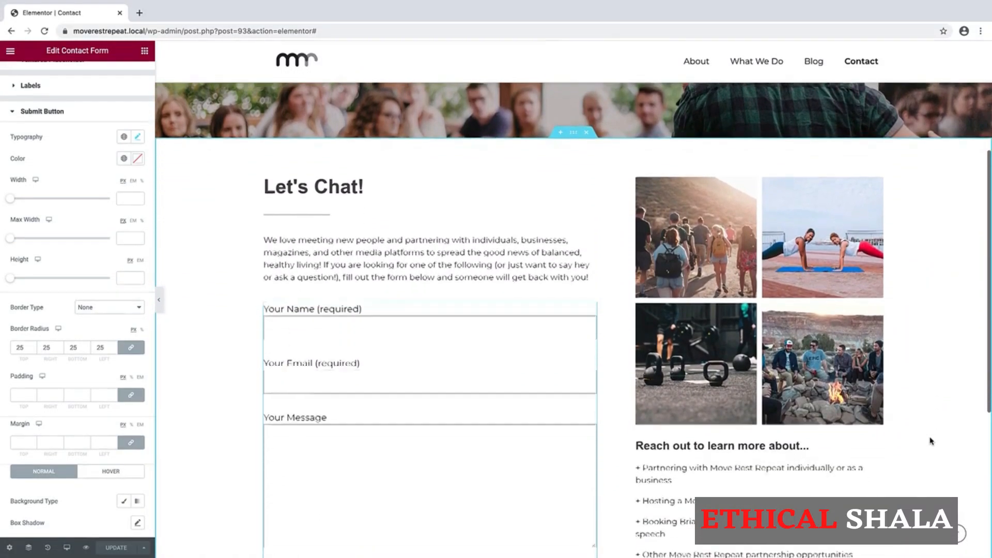
{"action": "scroll", "coordinate": [931, 440], "scroll_direction": "up", "scroll_amount": 4}
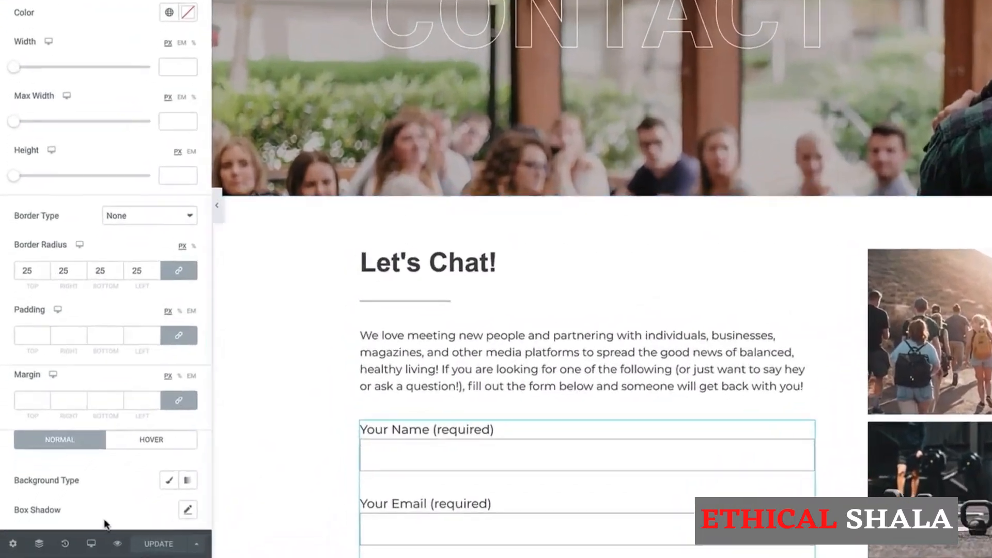
{"action": "left_click", "coordinate": [91, 543]}
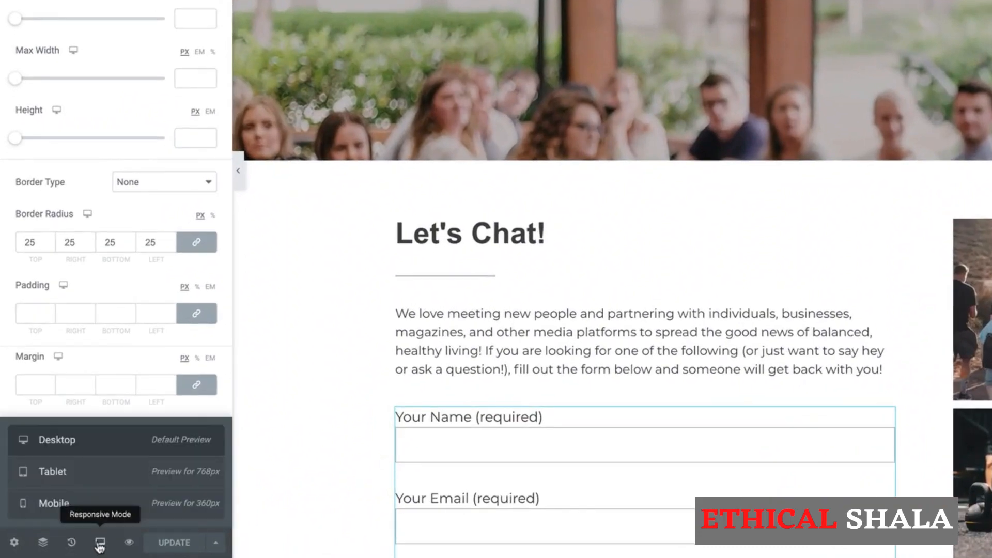
{"action": "left_click", "coordinate": [95, 480]}
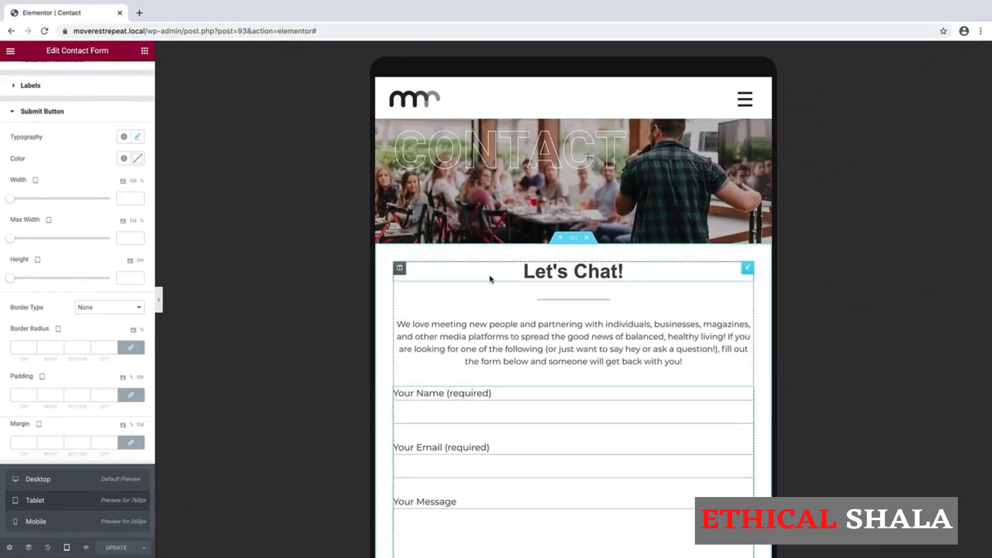
{"action": "scroll", "coordinate": [490, 279], "scroll_direction": "down", "scroll_amount": 6}
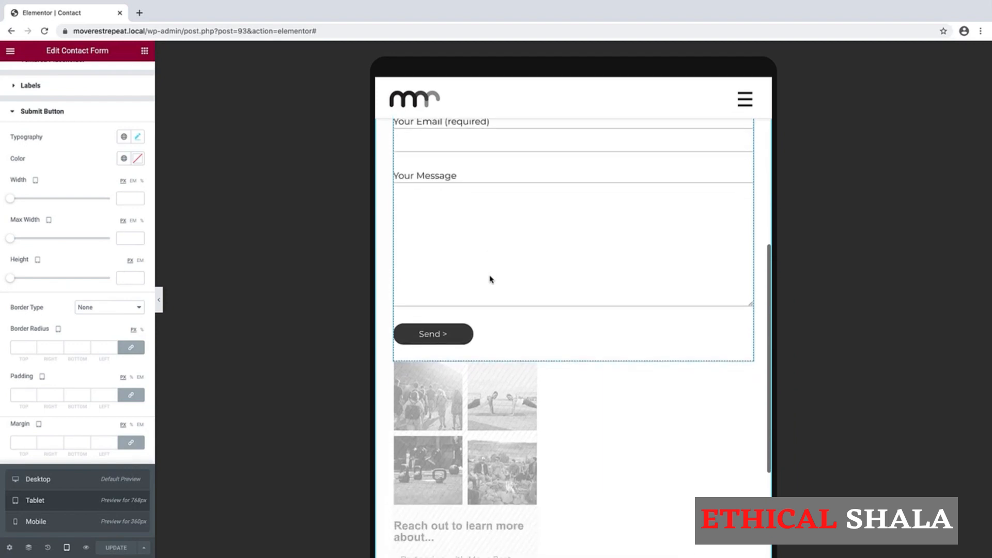
{"action": "scroll", "coordinate": [490, 280], "scroll_direction": "down", "scroll_amount": 4}
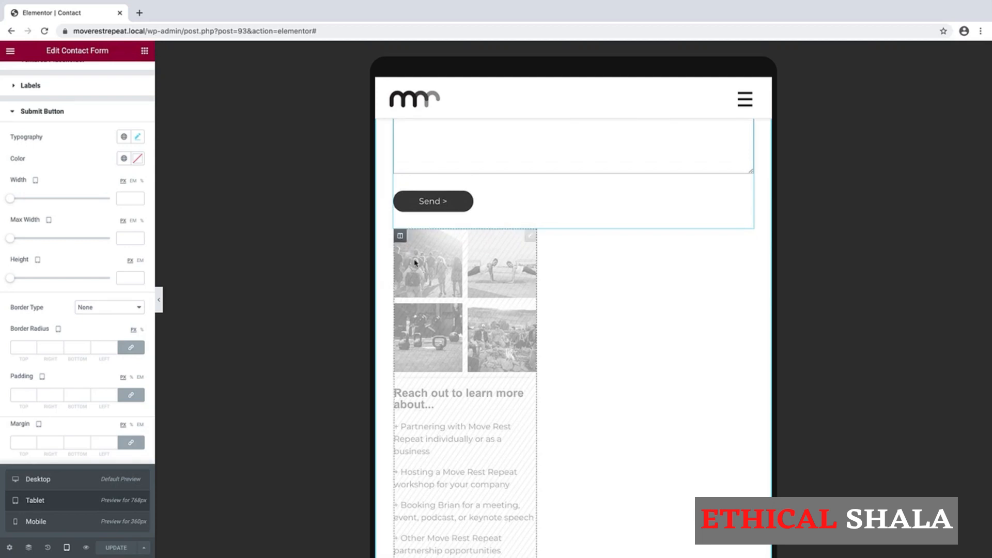
- Make the gallery column visible on tablet and mobile in its responsive settings
{"action": "left_click", "coordinate": [400, 237]}
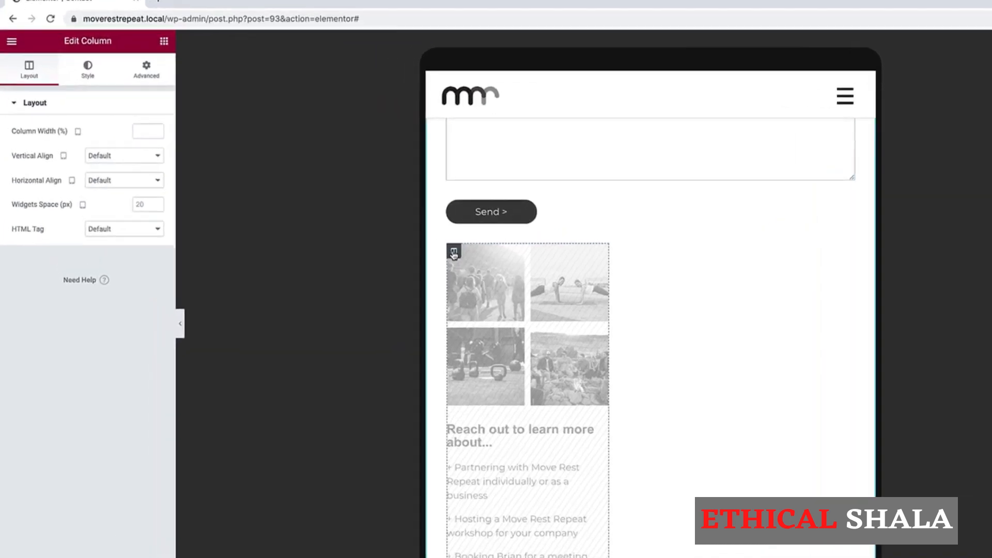
{"action": "left_click", "coordinate": [187, 63]}
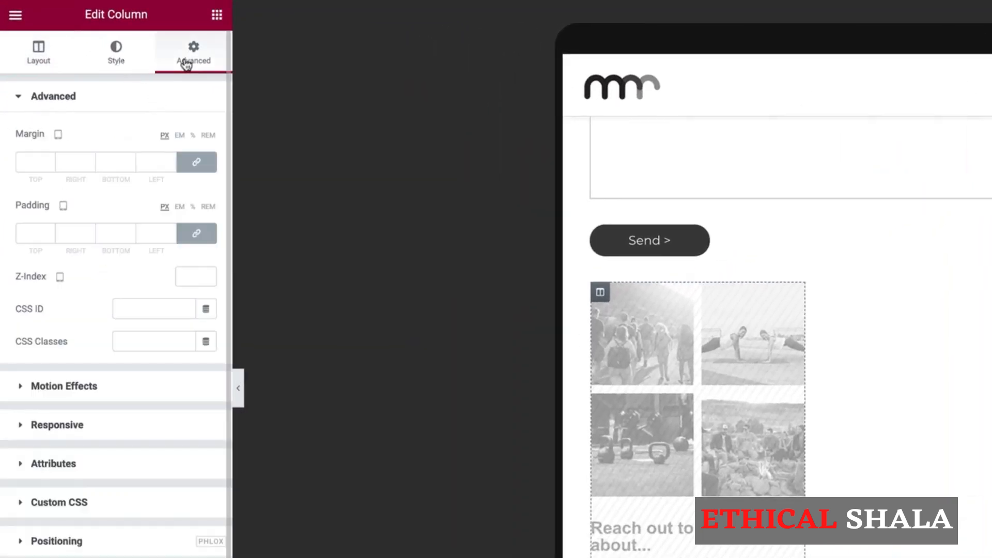
{"action": "left_click", "coordinate": [22, 428]}
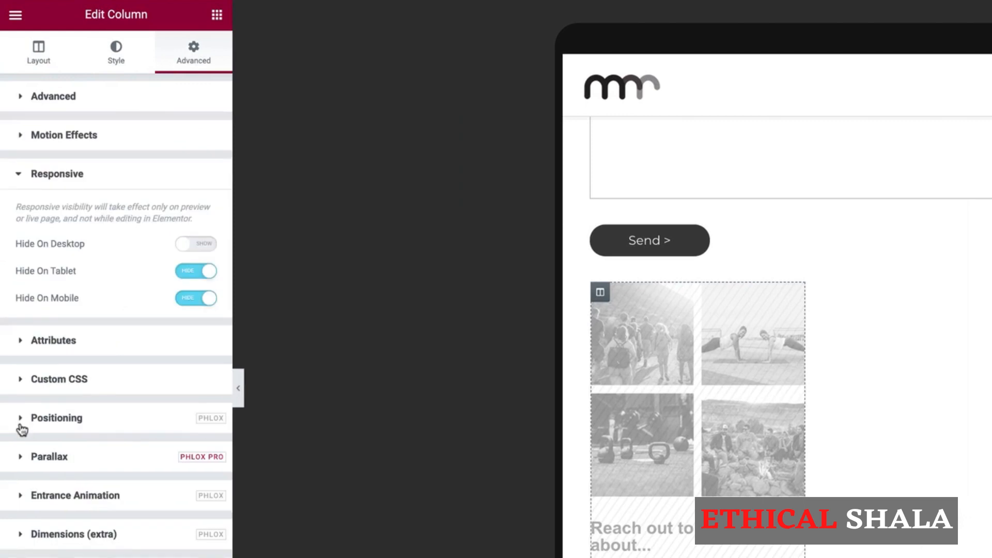
{"action": "left_click", "coordinate": [200, 273]}
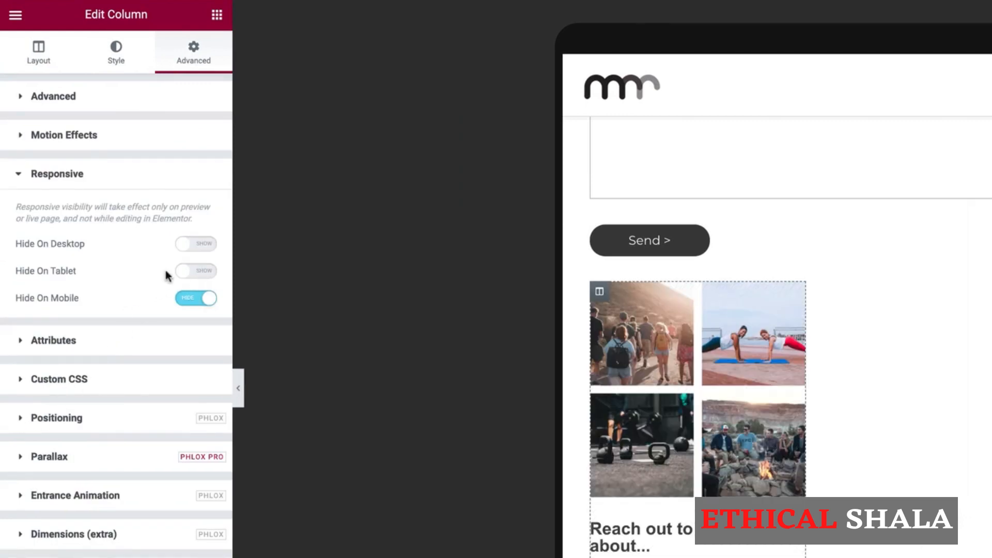
{"action": "left_click", "coordinate": [195, 303]}
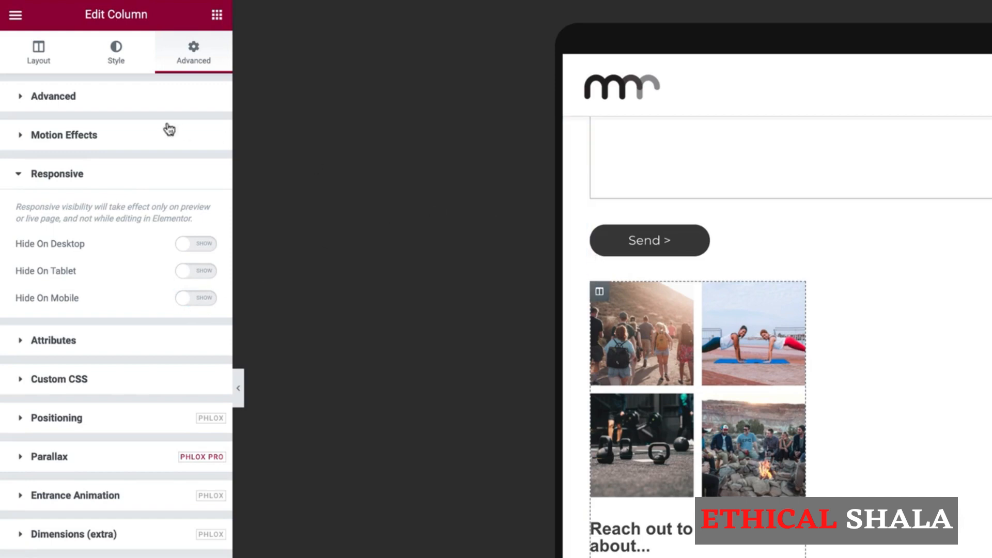
- Set the gallery column's tablet width to 100%
{"action": "left_click", "coordinate": [41, 60]}
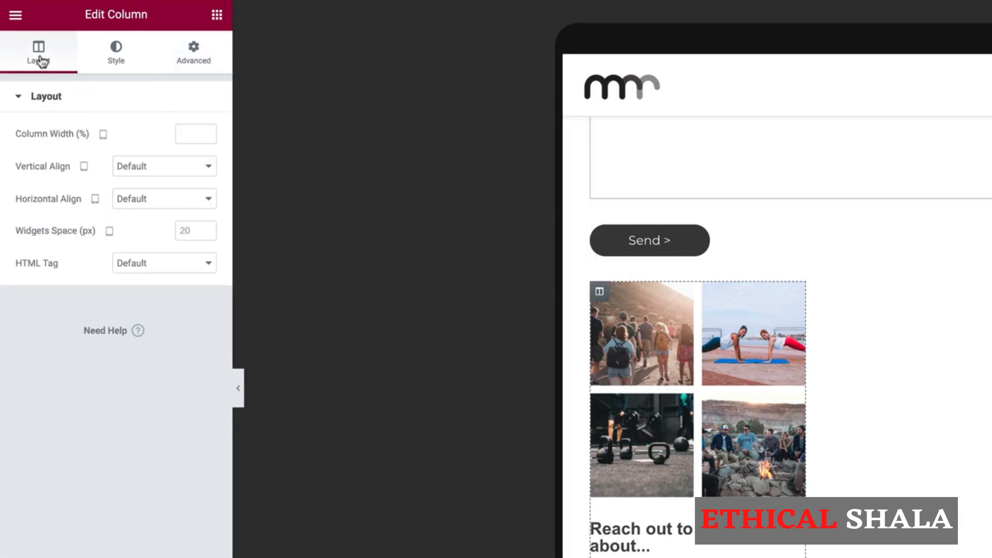
{"action": "left_click", "coordinate": [184, 132]}
{"action": "type", "text": "100"}
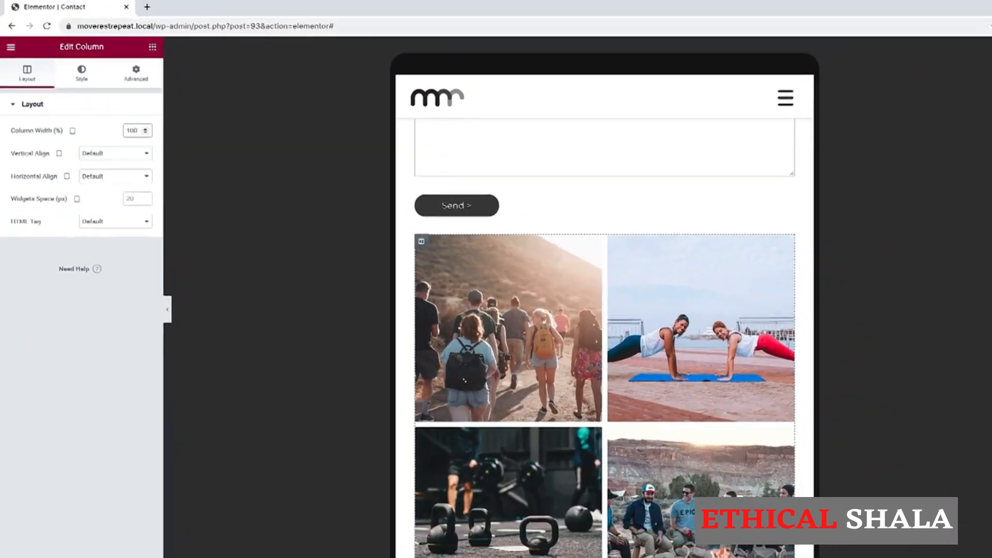
{"action": "scroll", "coordinate": [501, 178], "scroll_direction": "up", "scroll_amount": 5}
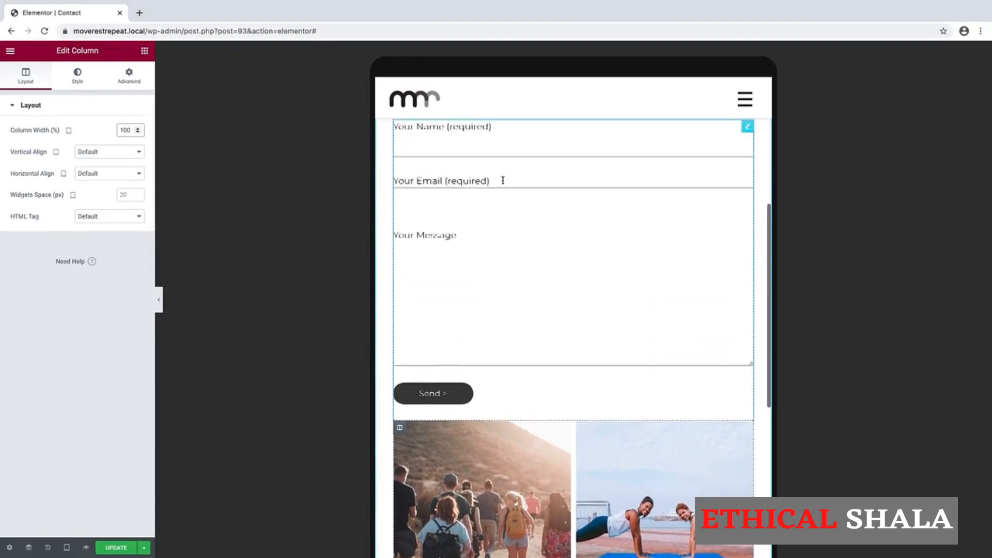
{"action": "scroll", "coordinate": [503, 180], "scroll_direction": "down", "scroll_amount": 6}
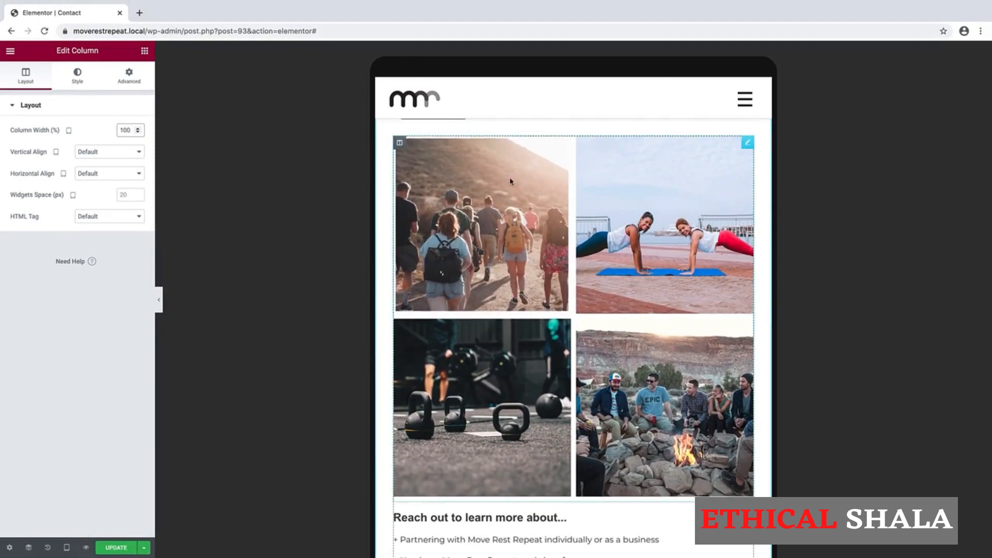
- Set the gallery to 4 columns on tablet so all four photos line up in one row
{"action": "left_click", "coordinate": [746, 145]}
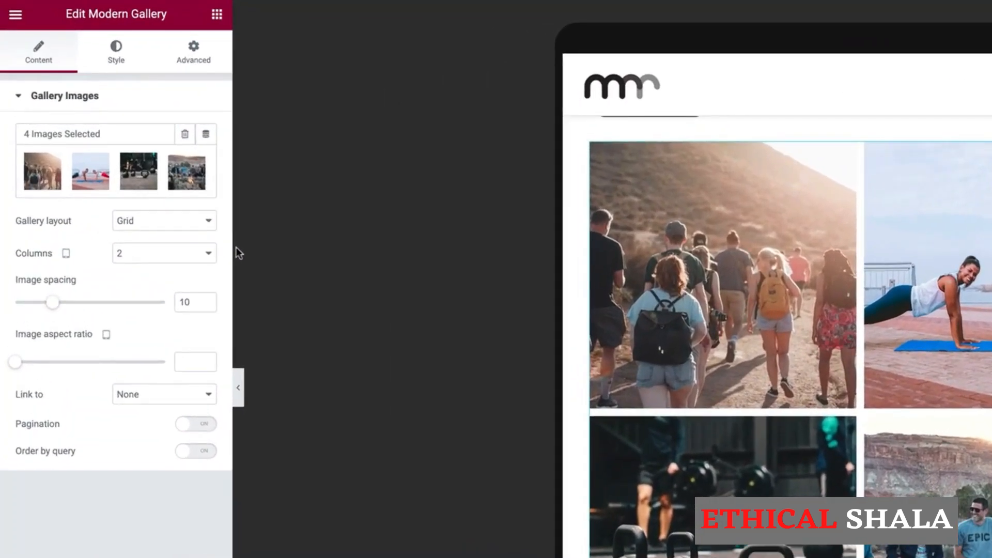
{"action": "left_click", "coordinate": [171, 258]}
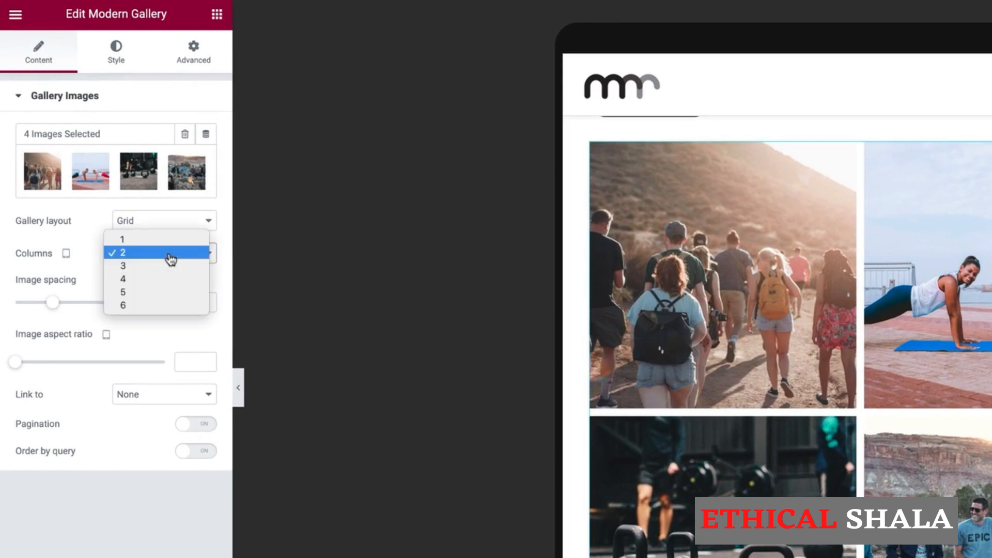
{"action": "left_click", "coordinate": [142, 284]}
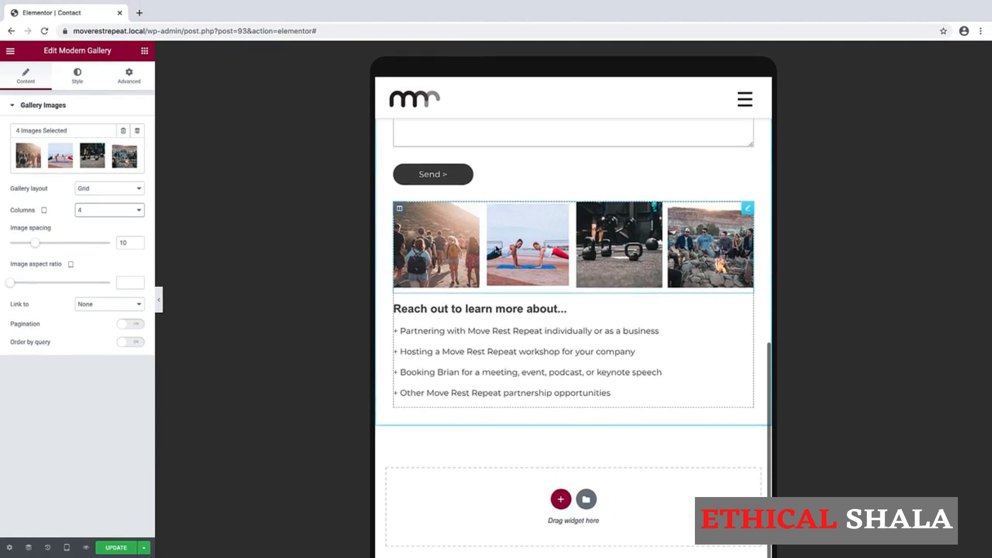
{"action": "scroll", "coordinate": [495, 249], "scroll_direction": "up", "scroll_amount": 3}
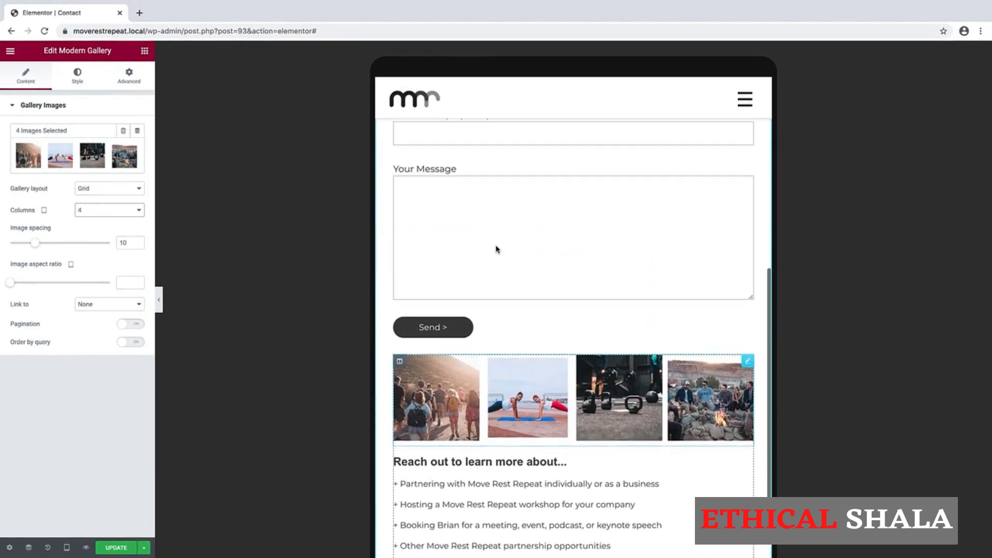
{"action": "scroll", "coordinate": [495, 248], "scroll_direction": "down", "scroll_amount": 3}
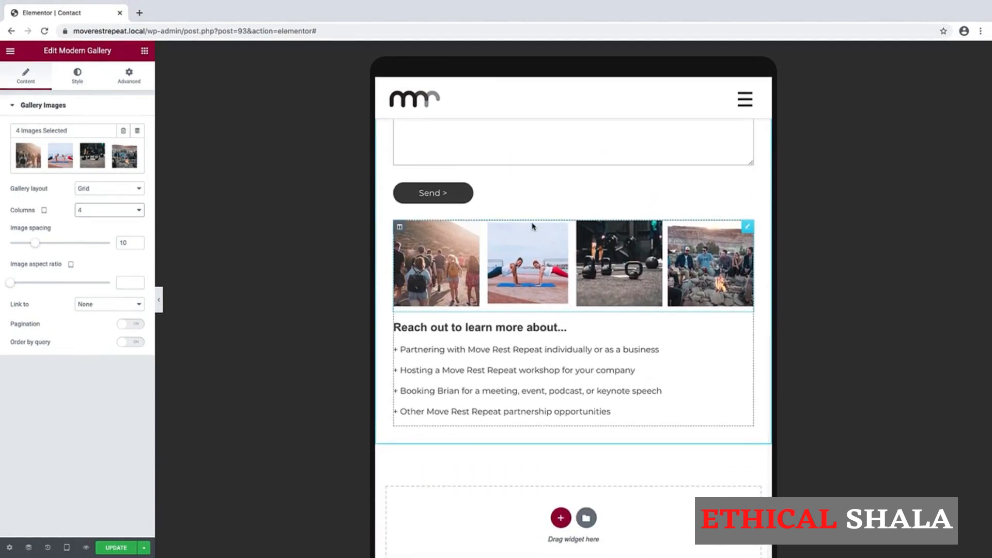
{"action": "scroll", "coordinate": [594, 256], "scroll_direction": "down", "scroll_amount": 1}
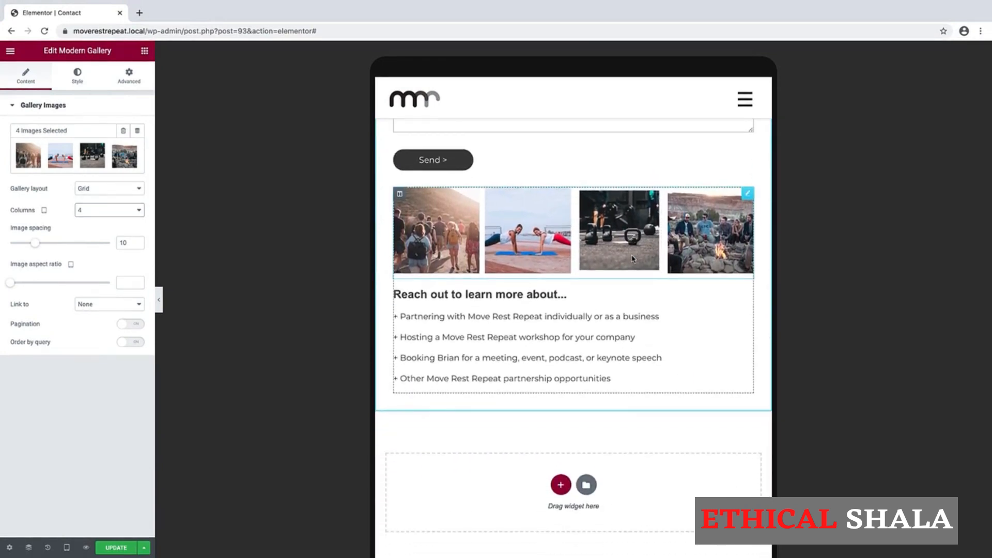
{"action": "scroll", "coordinate": [633, 258], "scroll_direction": "up", "scroll_amount": 2}
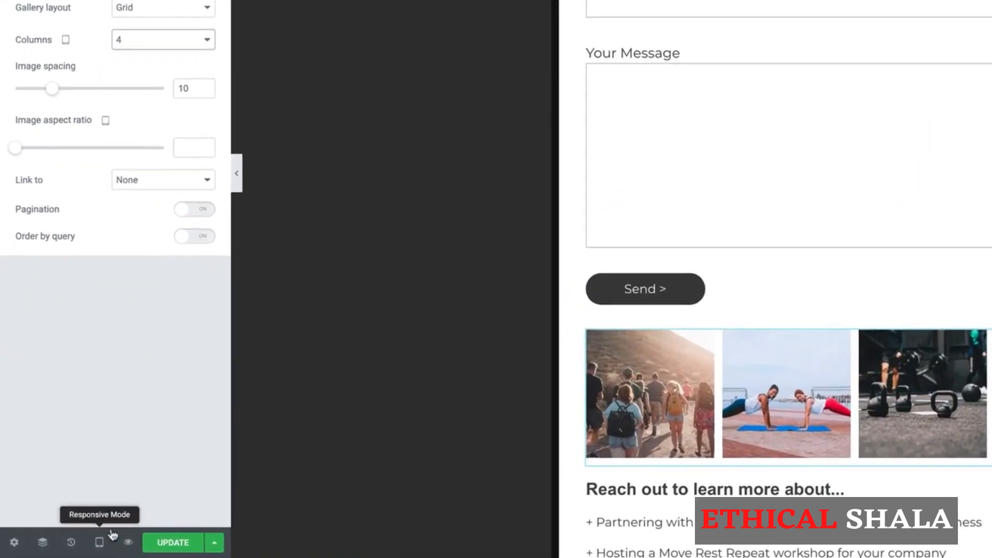
{"action": "left_click", "coordinate": [66, 547]}
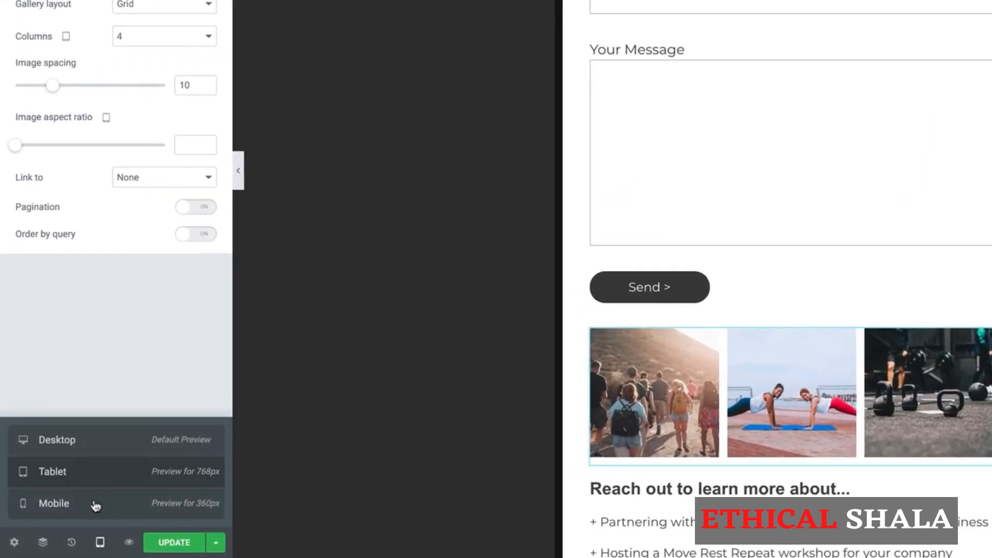
- Preview the Contact page at Mobile size and scroll down to the gallery's stacked photos
{"action": "left_click", "coordinate": [95, 506]}
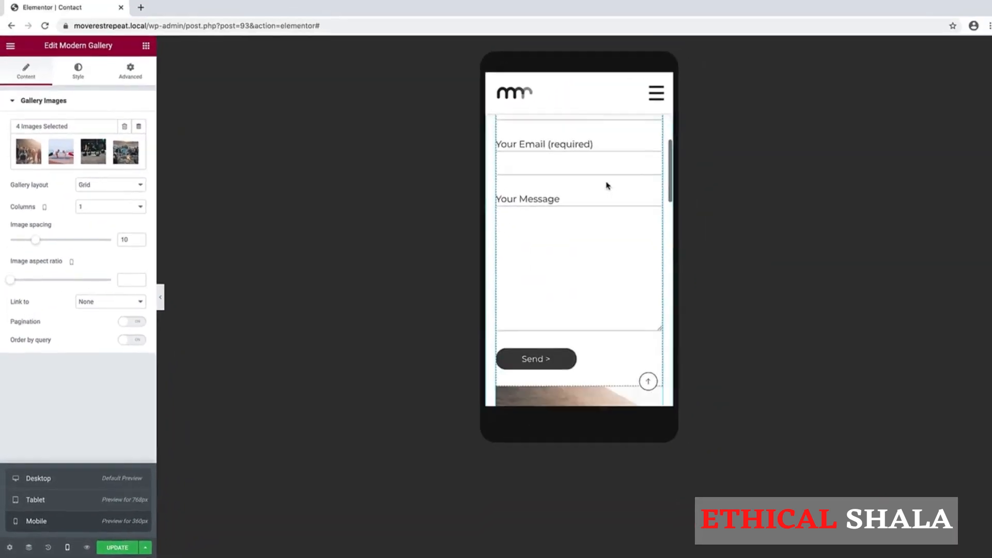
{"action": "scroll", "coordinate": [655, 255], "scroll_direction": "down", "scroll_amount": 3}
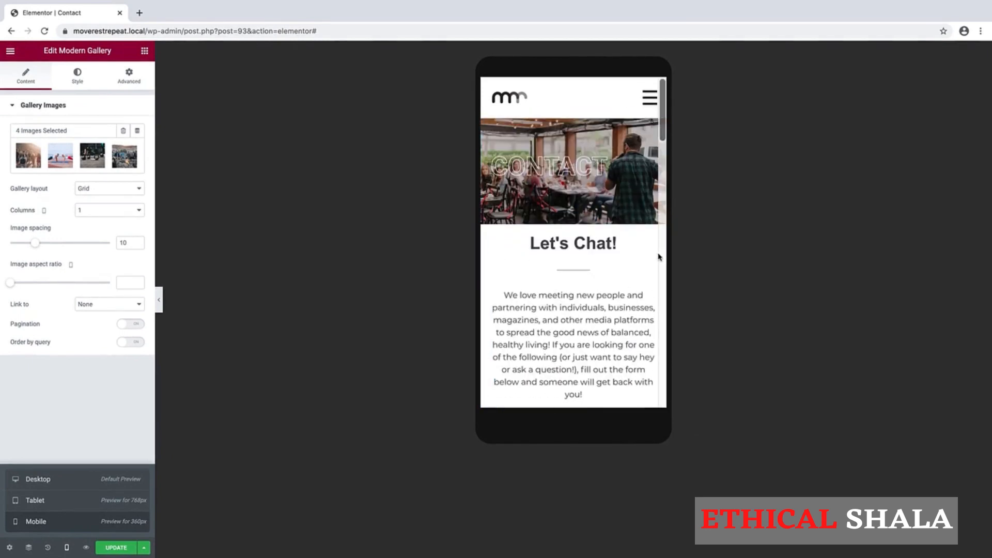
{"action": "scroll", "coordinate": [654, 255], "scroll_direction": "down", "scroll_amount": 10}
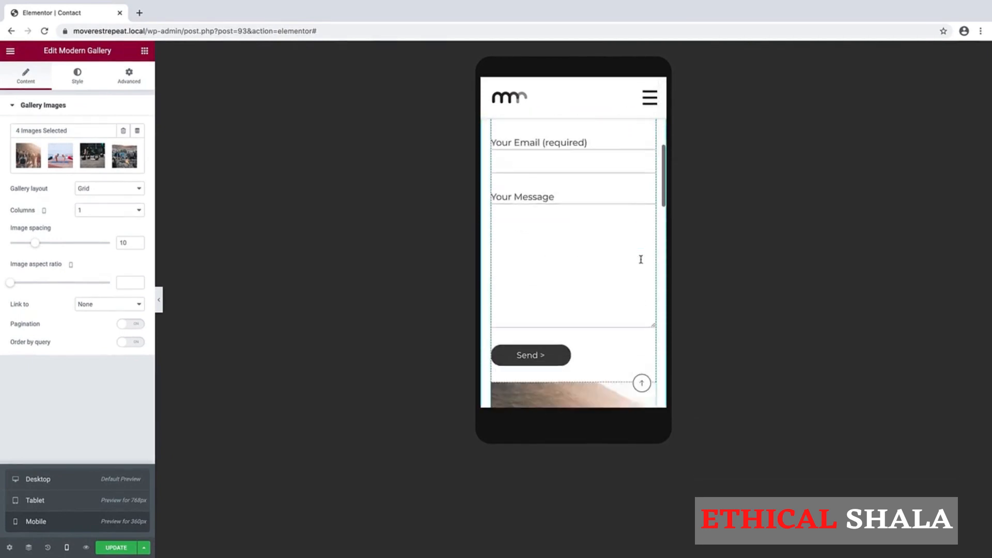
{"action": "scroll", "coordinate": [641, 262], "scroll_direction": "down", "scroll_amount": 5}
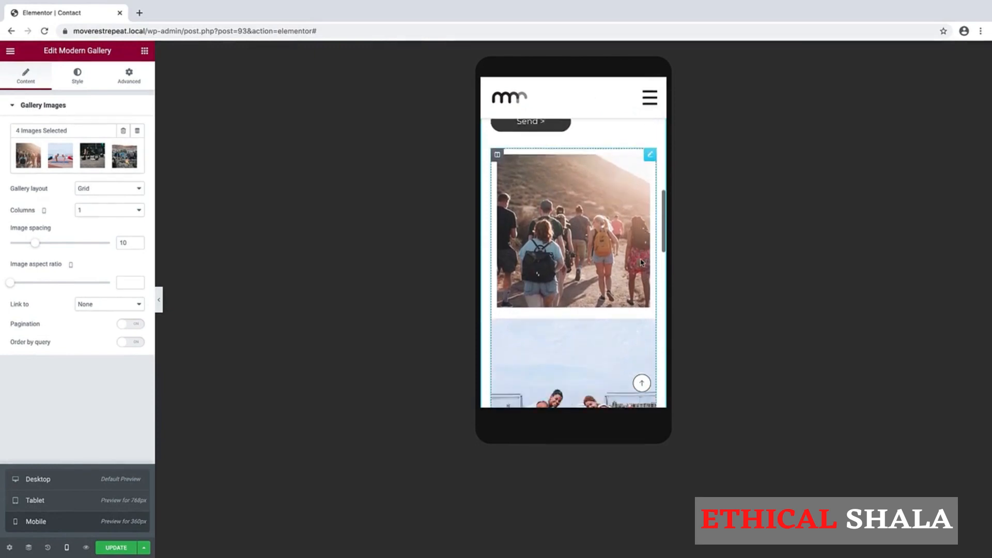
{"action": "scroll", "coordinate": [641, 262], "scroll_direction": "down", "scroll_amount": 8}
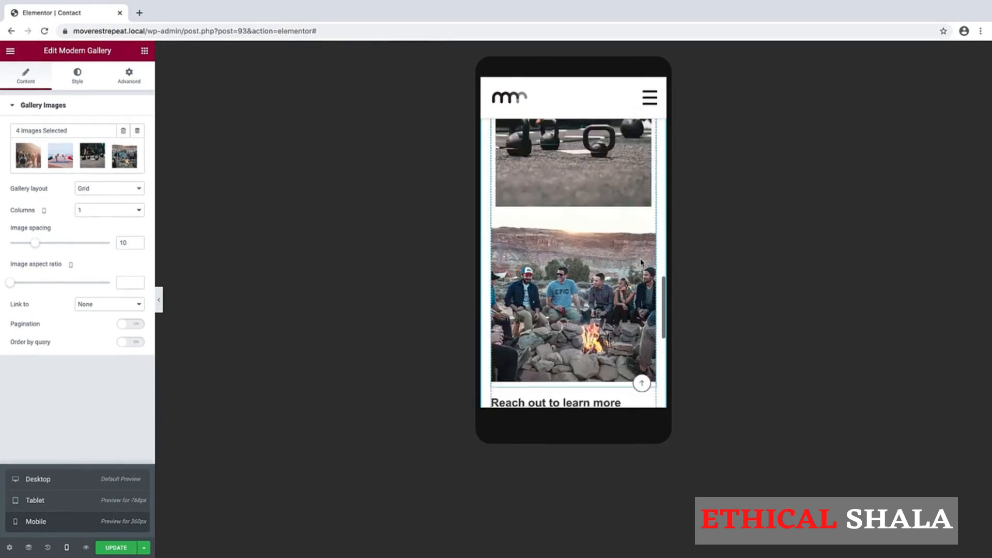
{"action": "scroll", "coordinate": [641, 262], "scroll_direction": "up", "scroll_amount": 12}
{"action": "scroll", "coordinate": [641, 262], "scroll_direction": "up", "scroll_amount": 3}
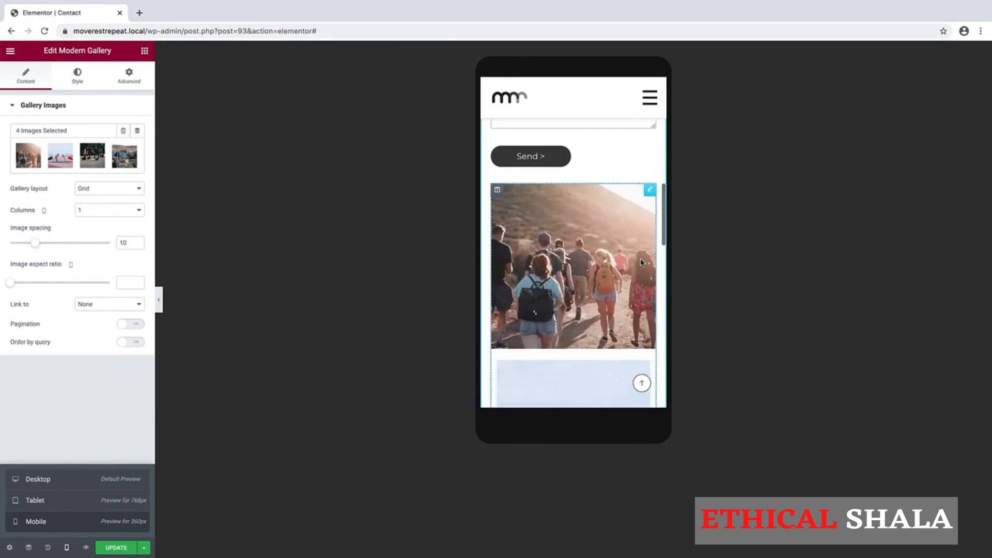
{"action": "scroll", "coordinate": [641, 262], "scroll_direction": "down", "scroll_amount": 2}
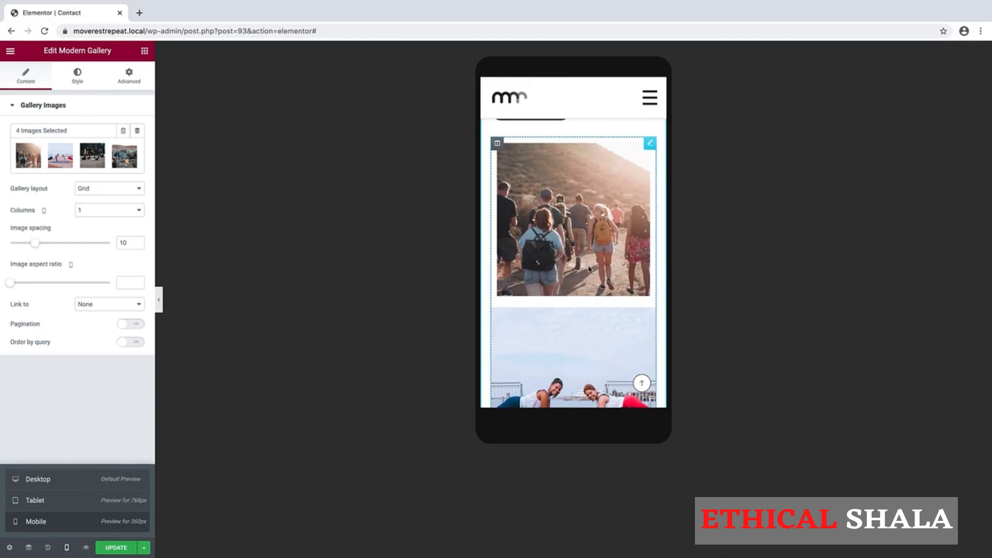
{"action": "scroll", "coordinate": [589, 269], "scroll_direction": "down", "scroll_amount": 3}
{"action": "scroll", "coordinate": [588, 268], "scroll_direction": "up", "scroll_amount": 4}
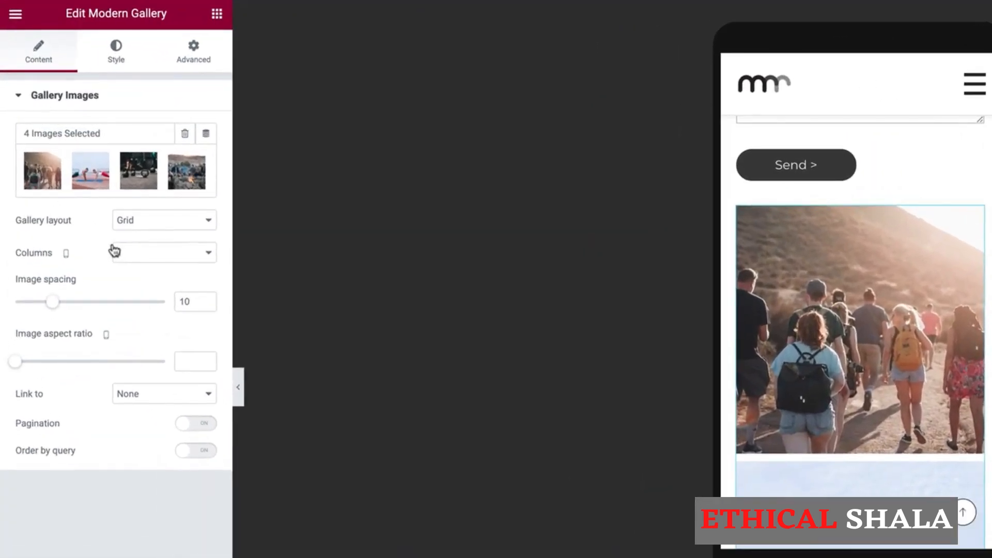
- Set the gallery to 2 columns on mobile and save the page with Update
{"action": "left_click", "coordinate": [143, 256]}
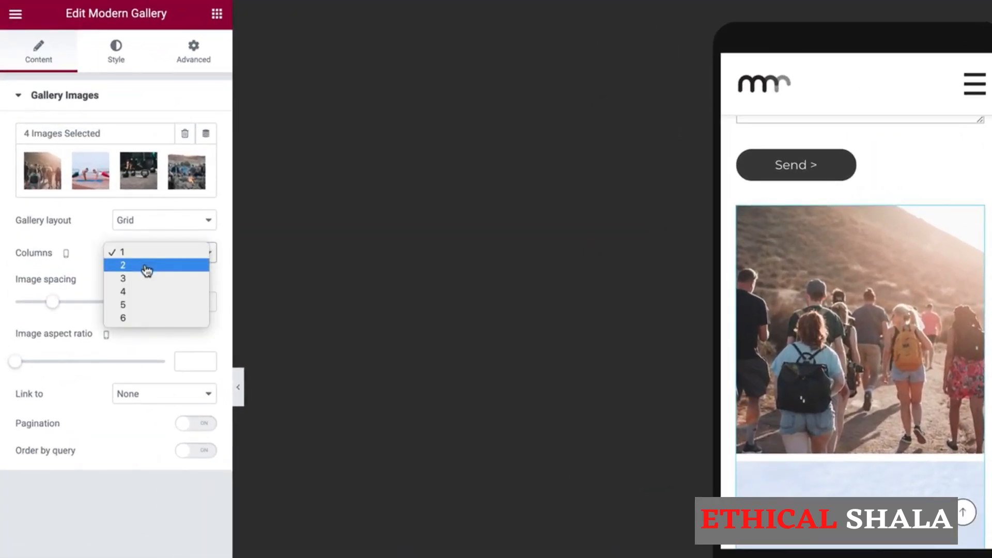
{"action": "left_click", "coordinate": [147, 266]}
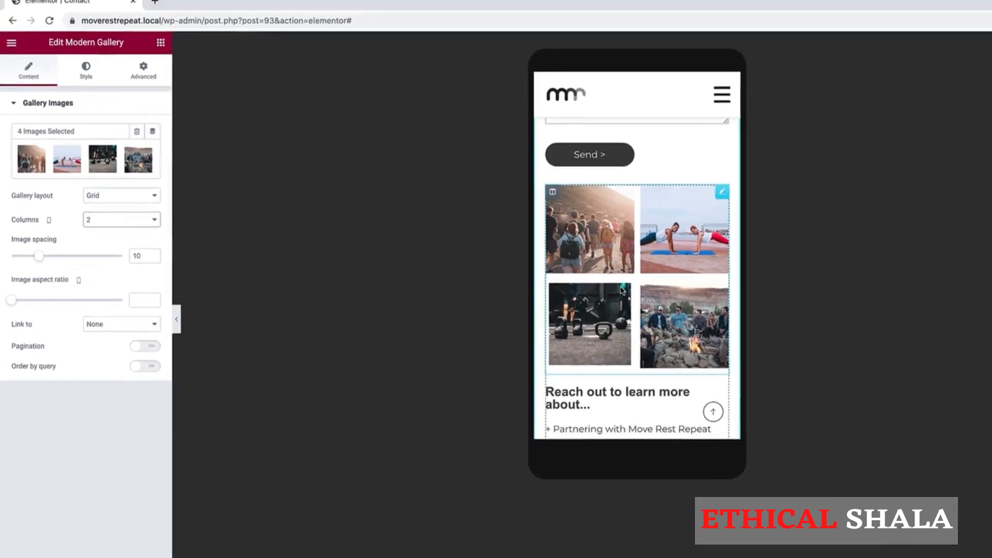
{"action": "scroll", "coordinate": [838, 348], "scroll_direction": "down", "scroll_amount": 5}
{"action": "scroll", "coordinate": [558, 274], "scroll_direction": "up", "scroll_amount": 10}
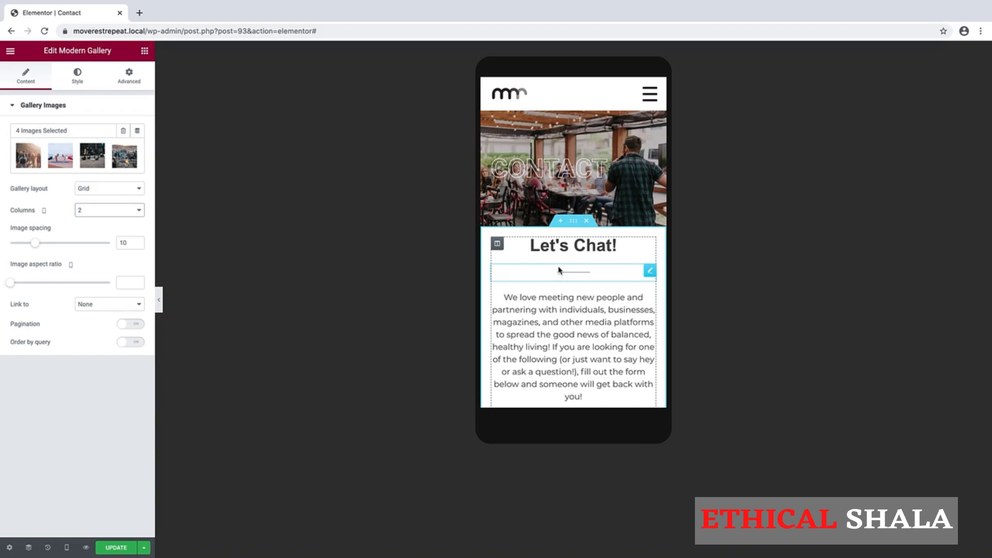
{"action": "left_click", "coordinate": [114, 548]}
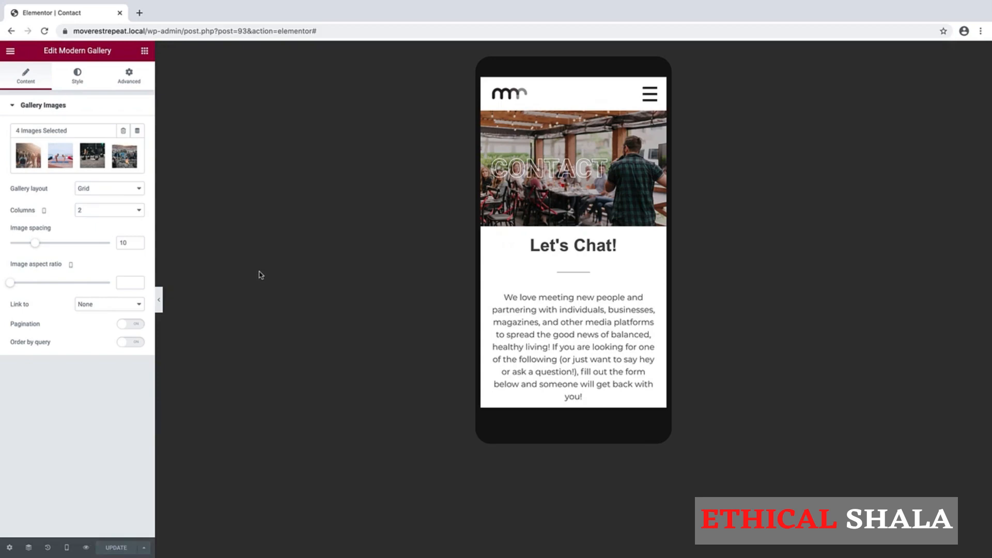
- Switch the preview back to Desktop width and open the editor's hamburger menu
{"action": "left_click", "coordinate": [67, 547]}
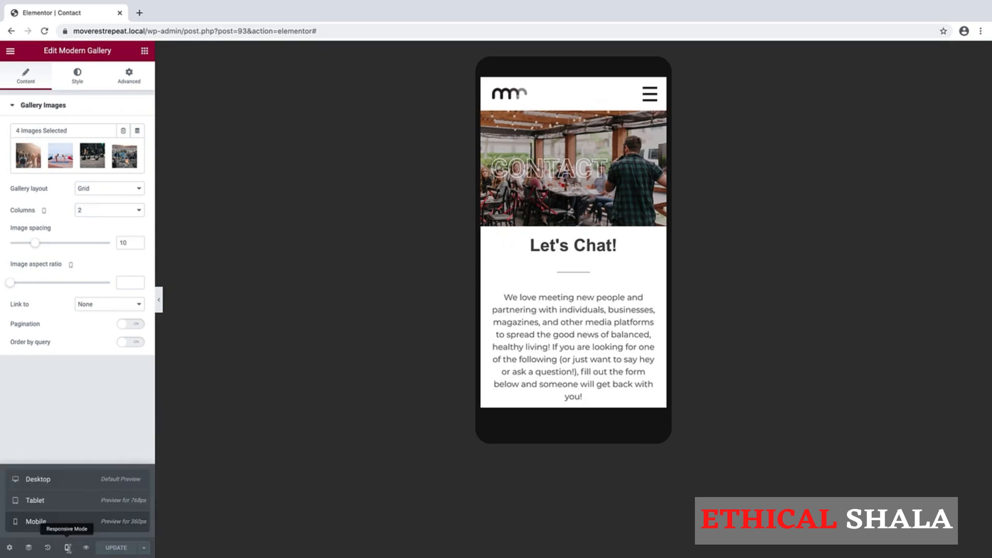
{"action": "left_click", "coordinate": [54, 480]}
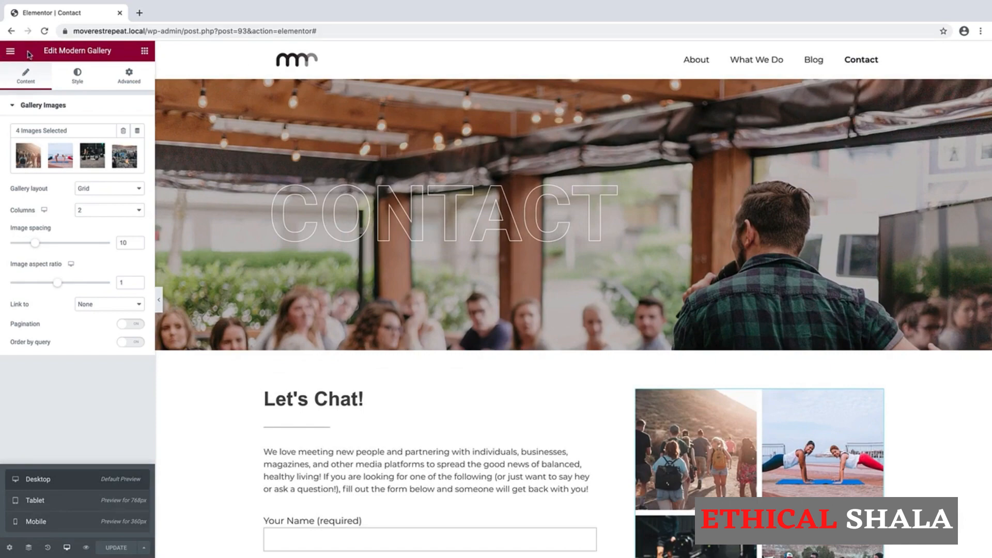
{"action": "scroll", "coordinate": [234, 358], "scroll_direction": "down", "scroll_amount": 7}
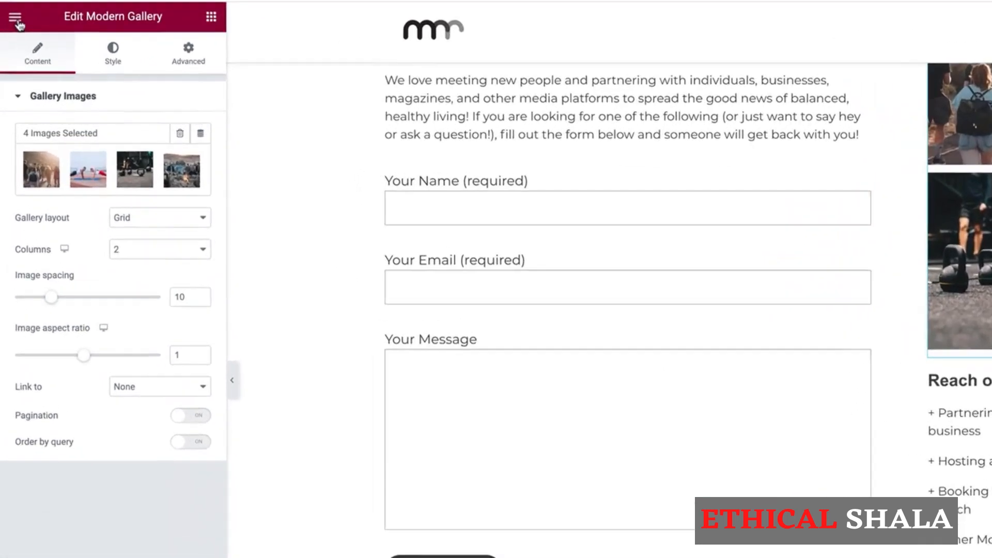
{"action": "left_click", "coordinate": [15, 19]}
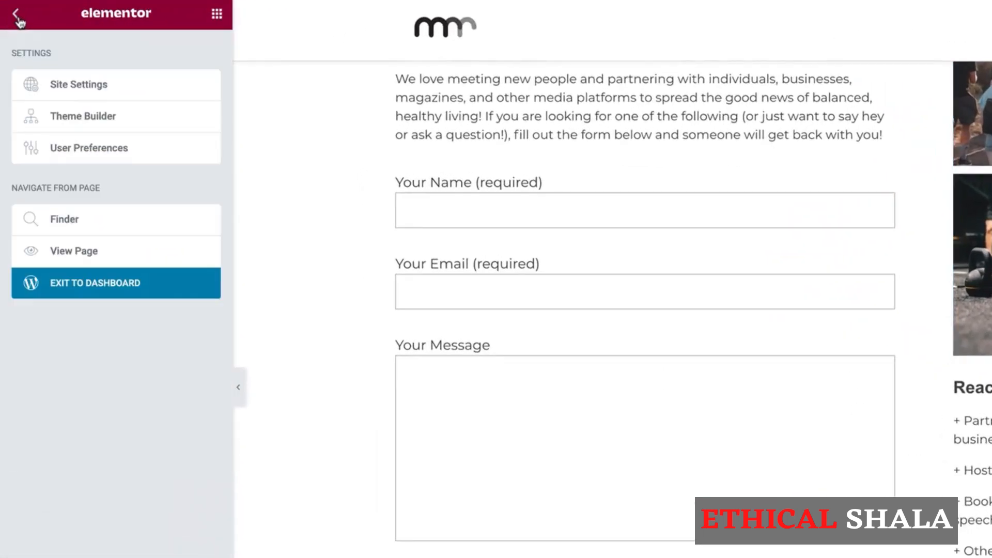
- Open Site Settings and go to the Buttons section under Theme Style
{"action": "left_click", "coordinate": [82, 82]}
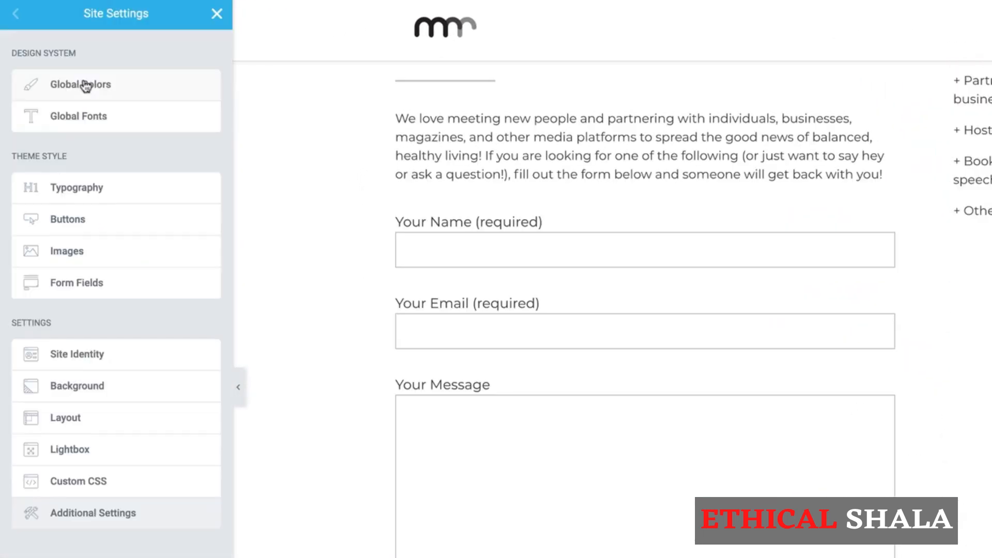
{"action": "left_click", "coordinate": [76, 221]}
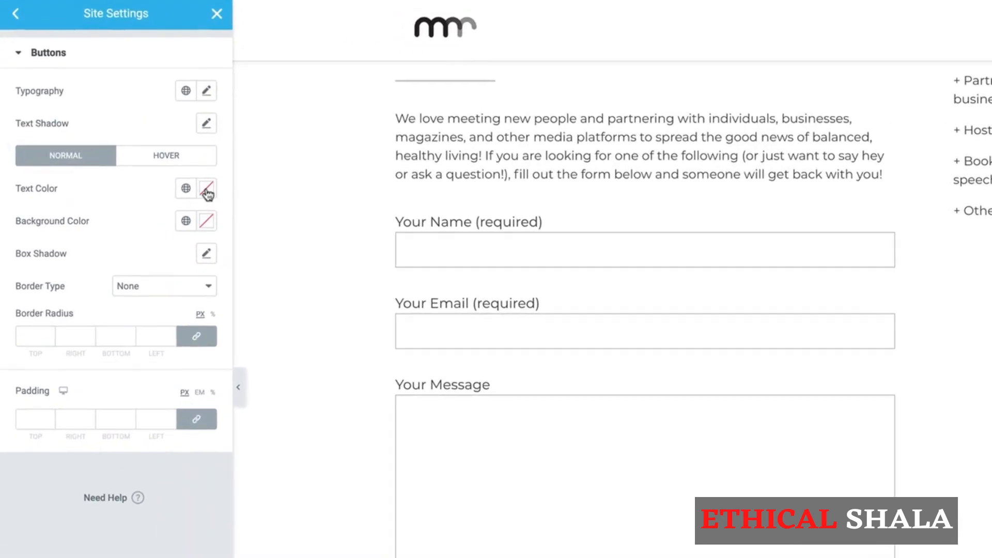
- Give site buttons white text and a #444444 background
{"action": "left_click", "coordinate": [206, 192]}
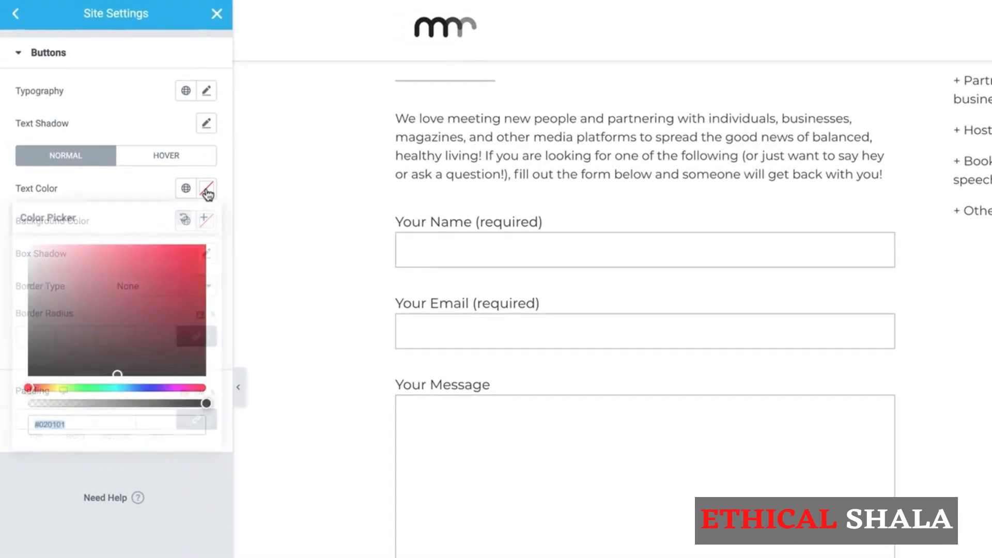
{"action": "left_click_drag", "start_coordinate": [105, 326], "coordinate": [2, 239]}
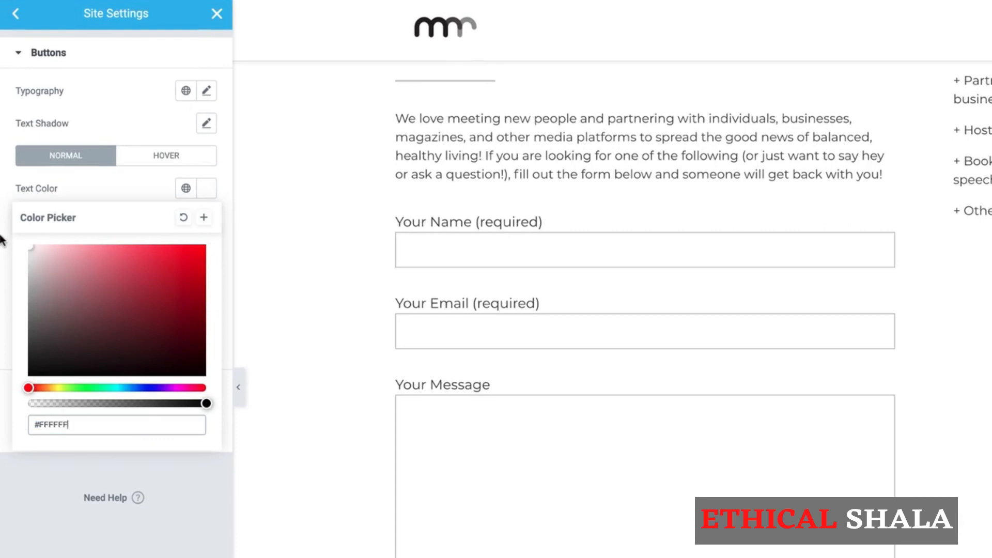
{"action": "left_click", "coordinate": [132, 190]}
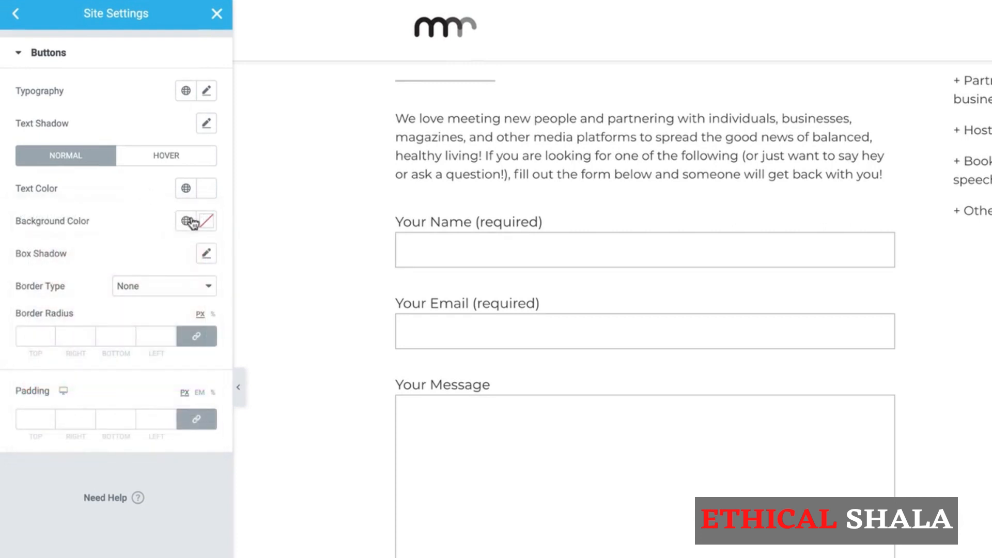
{"action": "left_click", "coordinate": [206, 222]}
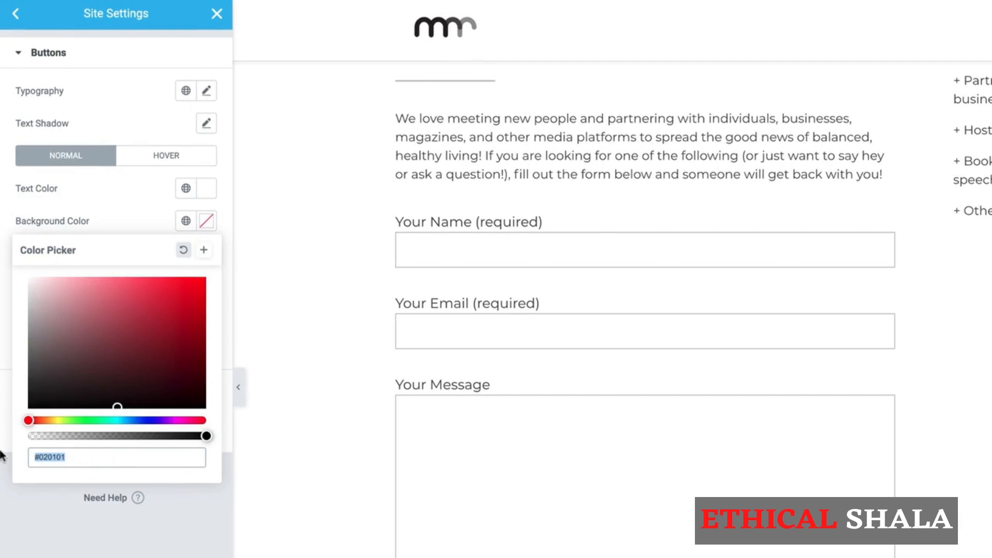
{"action": "type", "text": "#444444"}
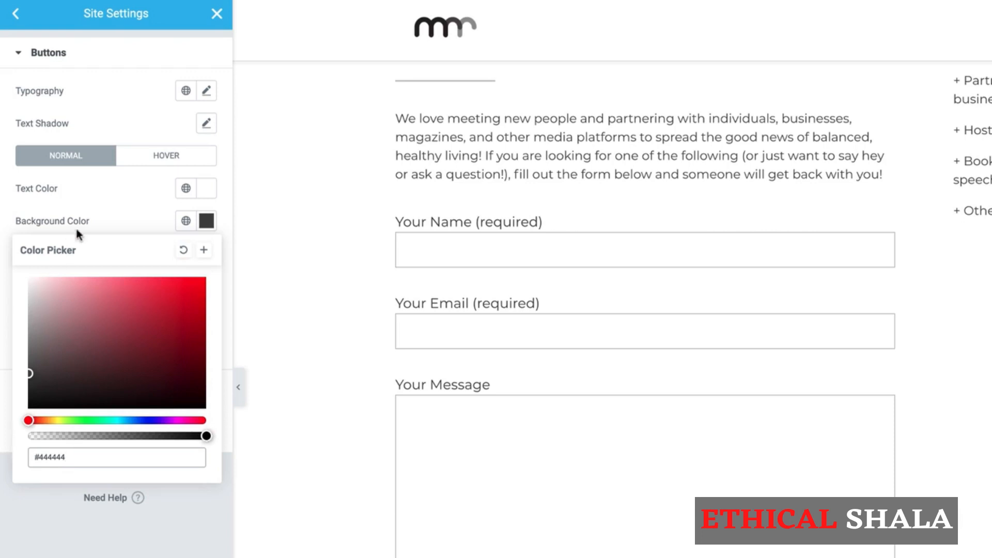
{"action": "left_click", "coordinate": [108, 216]}
- Give buttons a solid 1 px border in a dark colour
{"action": "left_click", "coordinate": [146, 297]}
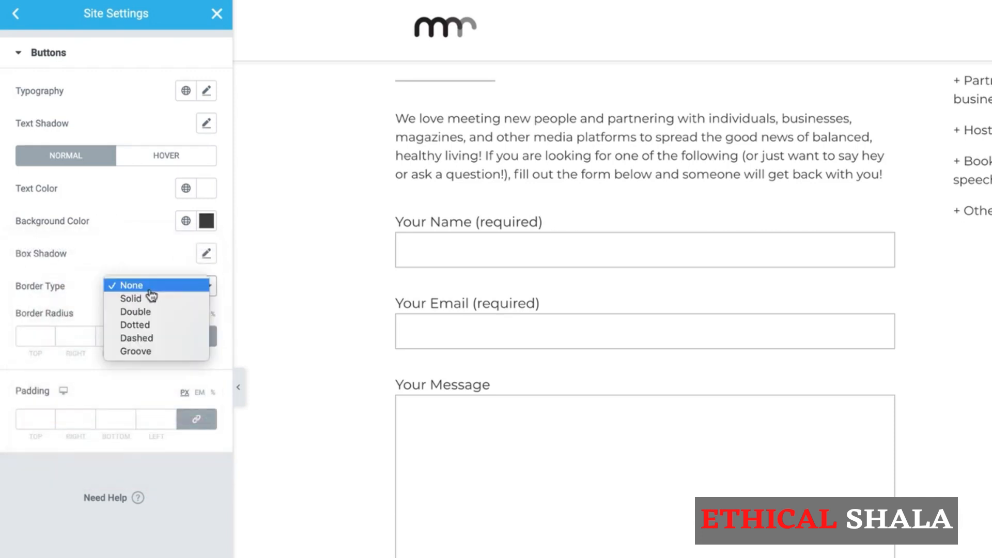
{"action": "left_click", "coordinate": [147, 300]}
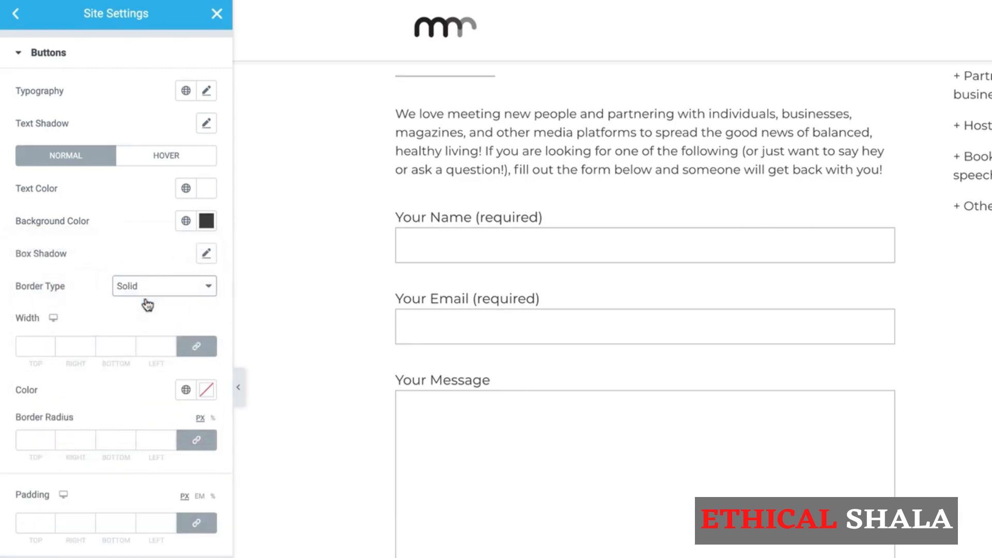
{"action": "left_click", "coordinate": [48, 345]}
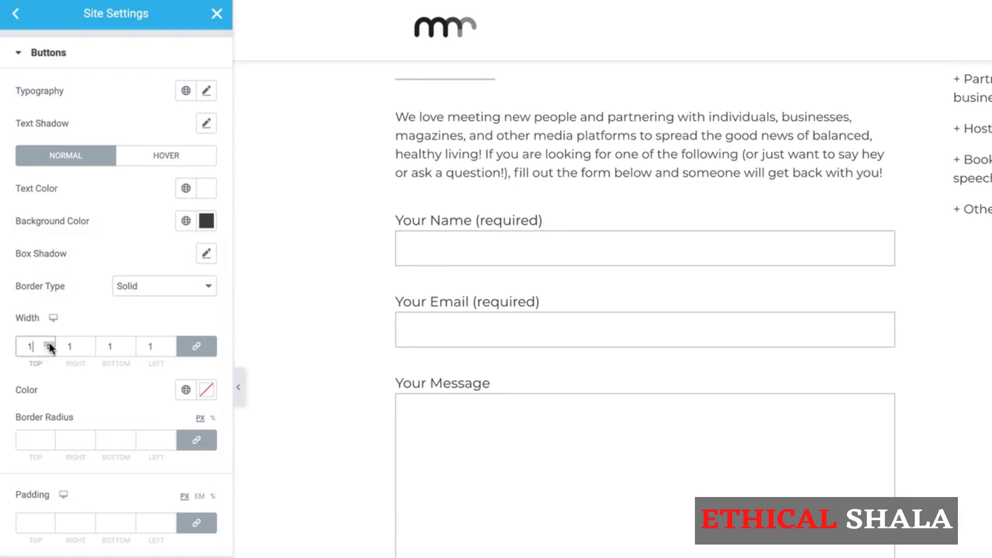
{"action": "left_click", "coordinate": [205, 391]}
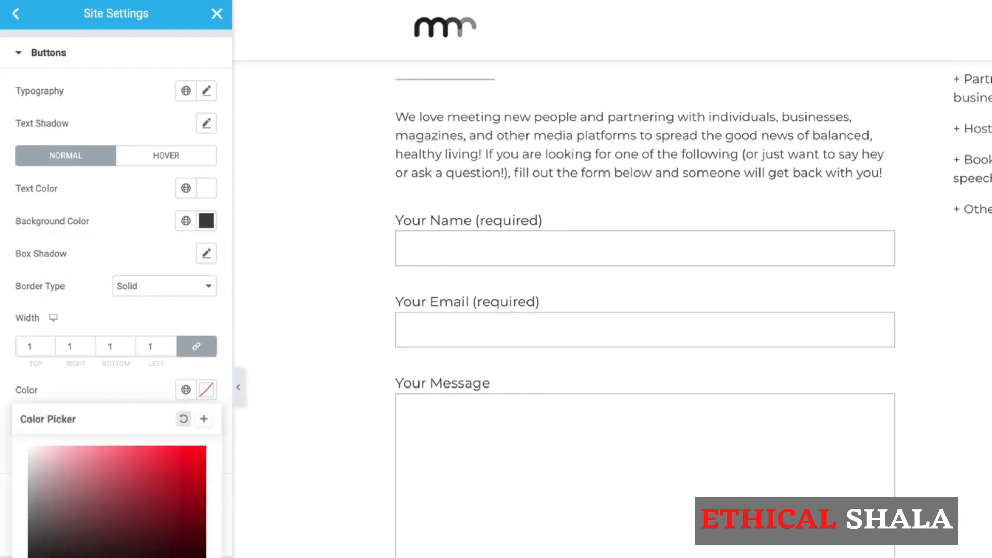
{"action": "left_click", "coordinate": [28, 542]}
{"action": "left_click", "coordinate": [98, 380]}
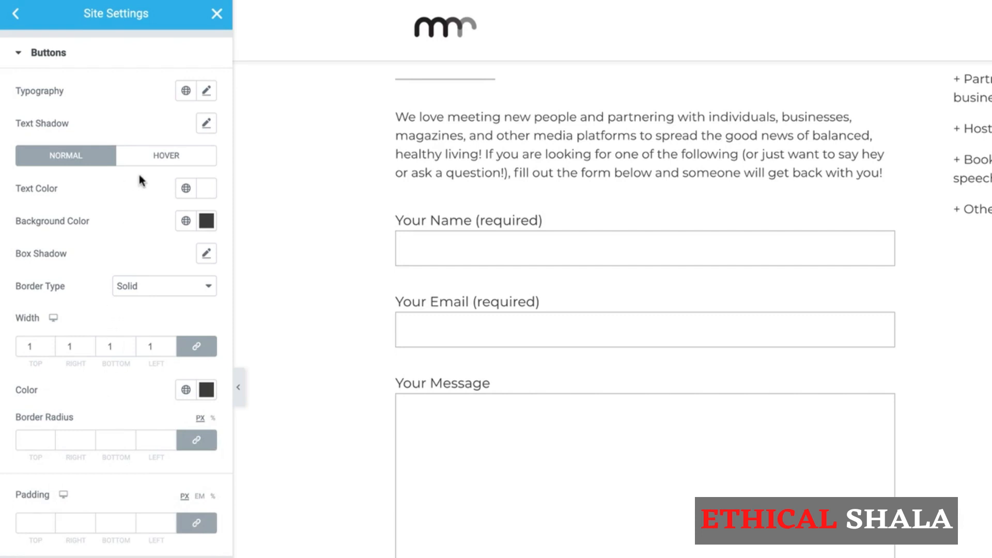
{"action": "left_click", "coordinate": [163, 160]}
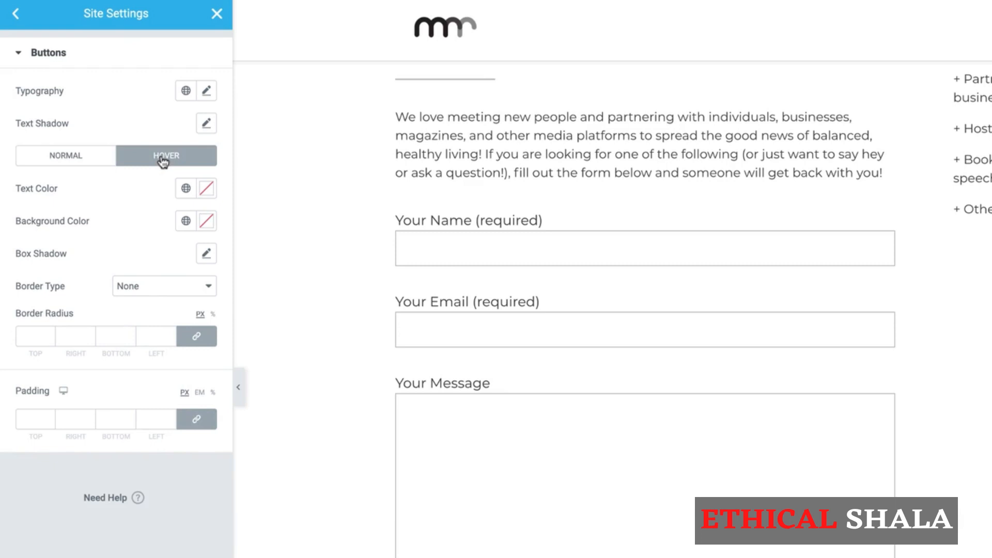
- Set hovered buttons to #444444 text on a white background
{"action": "left_click", "coordinate": [205, 189]}
{"action": "type", "text": "#4"}
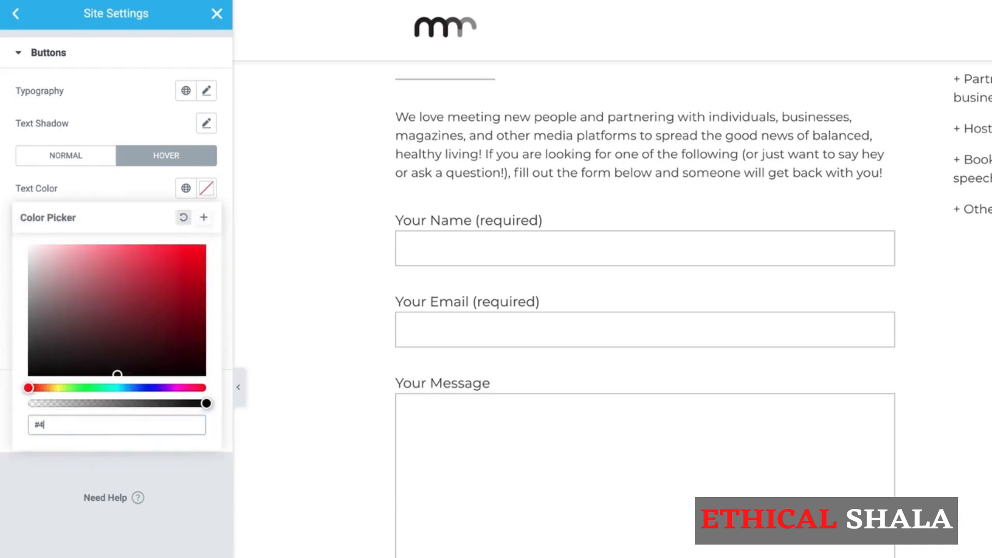
{"action": "type", "text": "44444"}
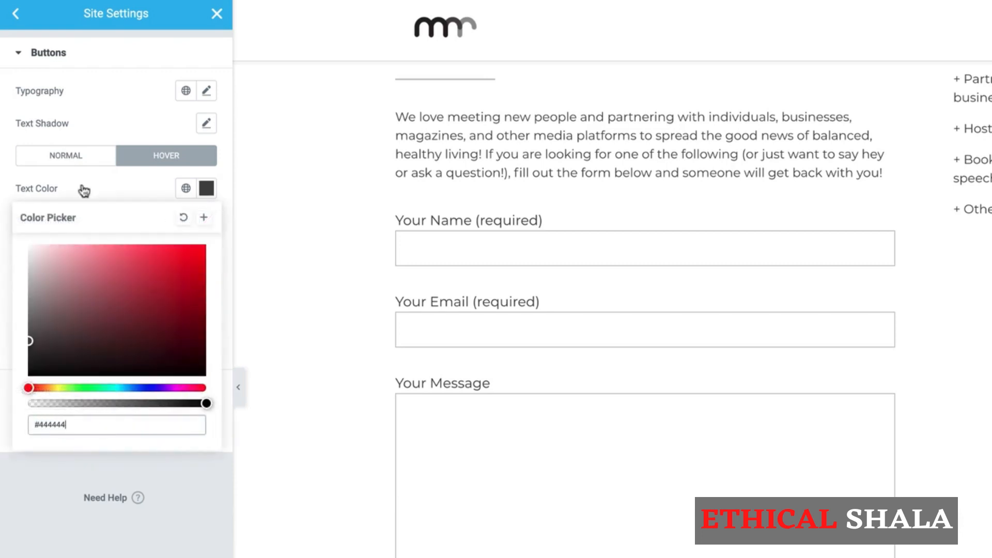
{"action": "left_click", "coordinate": [133, 204]}
{"action": "left_click", "coordinate": [206, 220]}
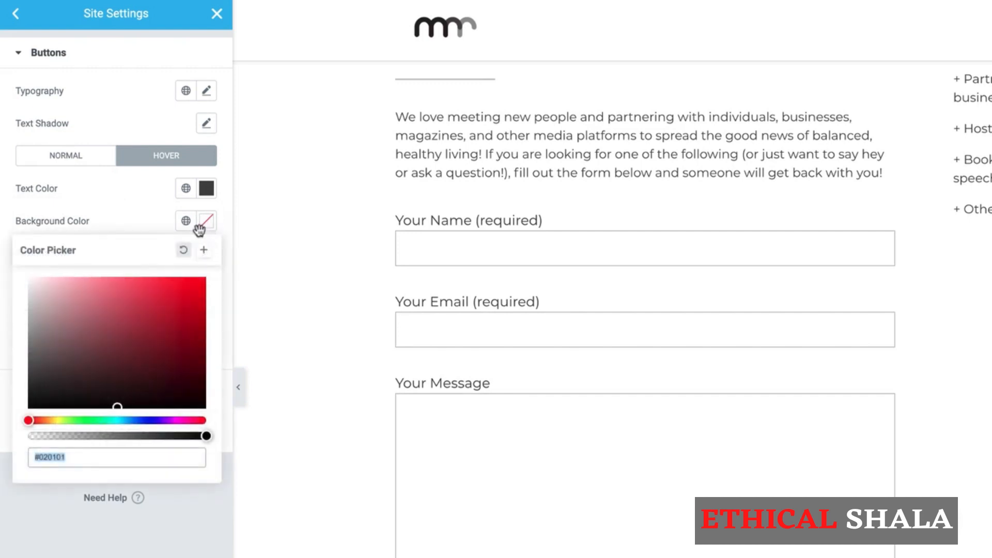
{"action": "left_click", "coordinate": [36, 315]}
{"action": "left_click_drag", "start_coordinate": [19, 309], "coordinate": [3, 261]}
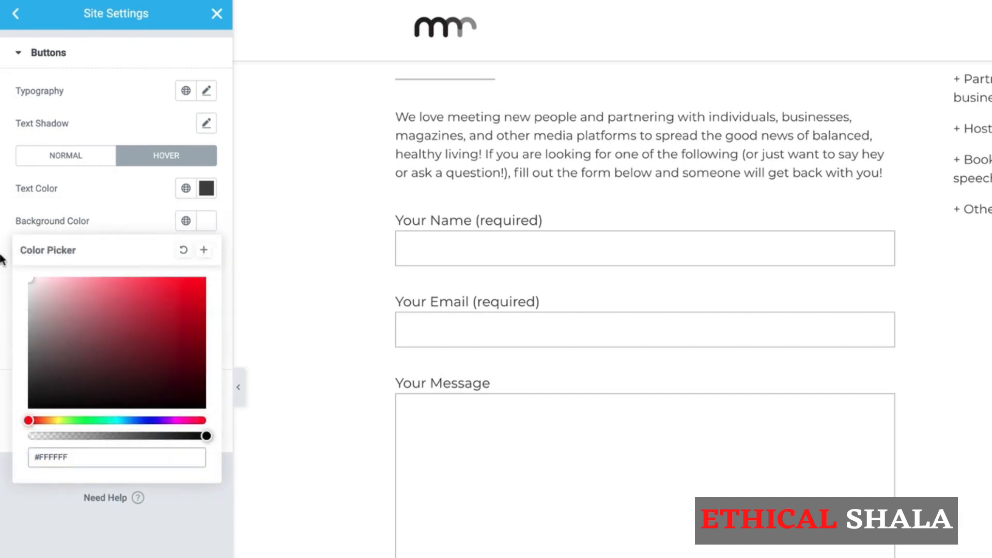
{"action": "left_click", "coordinate": [145, 214]}
- Give hovered buttons a solid 1 px #444444 border
{"action": "left_click", "coordinate": [127, 286]}
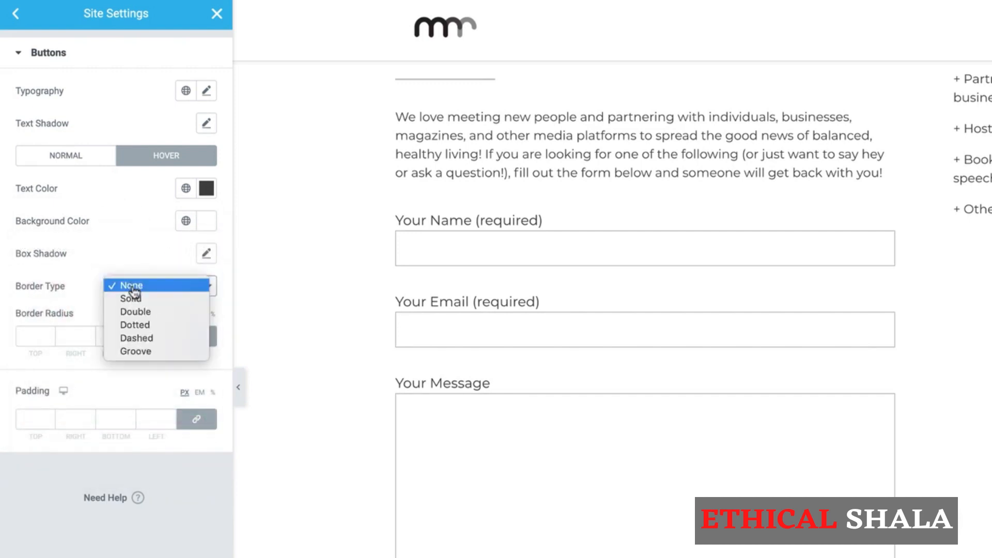
{"action": "left_click", "coordinate": [131, 298]}
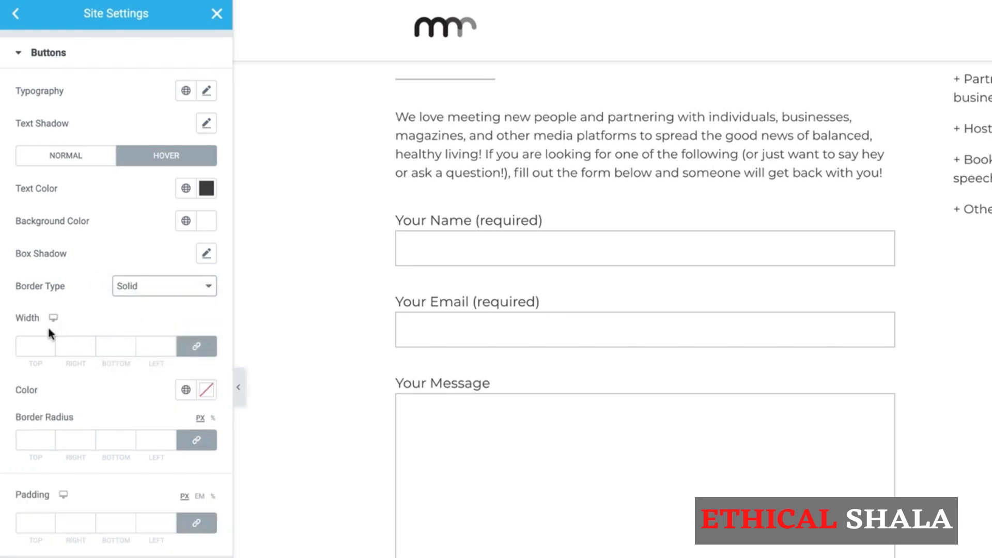
{"action": "left_click", "coordinate": [50, 344]}
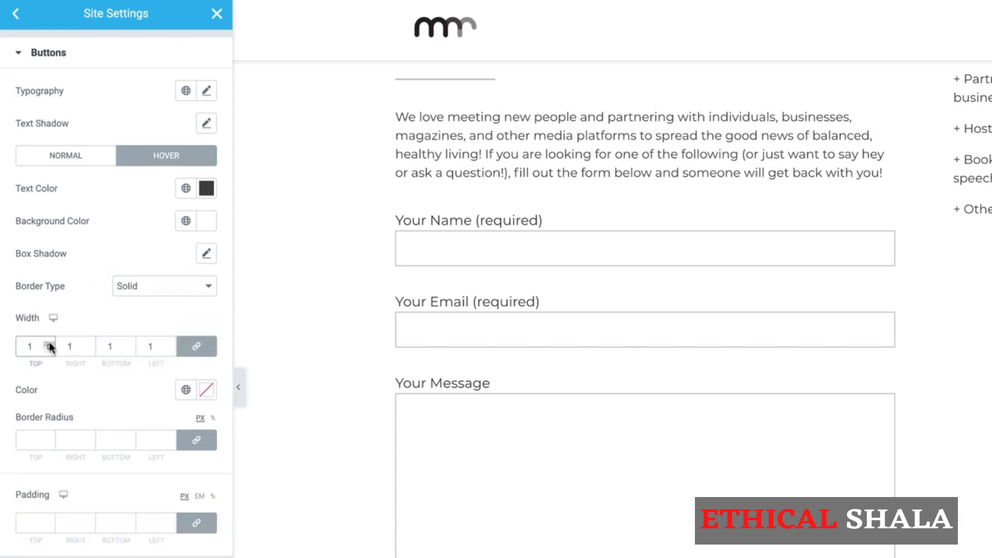
{"action": "left_click", "coordinate": [206, 389]}
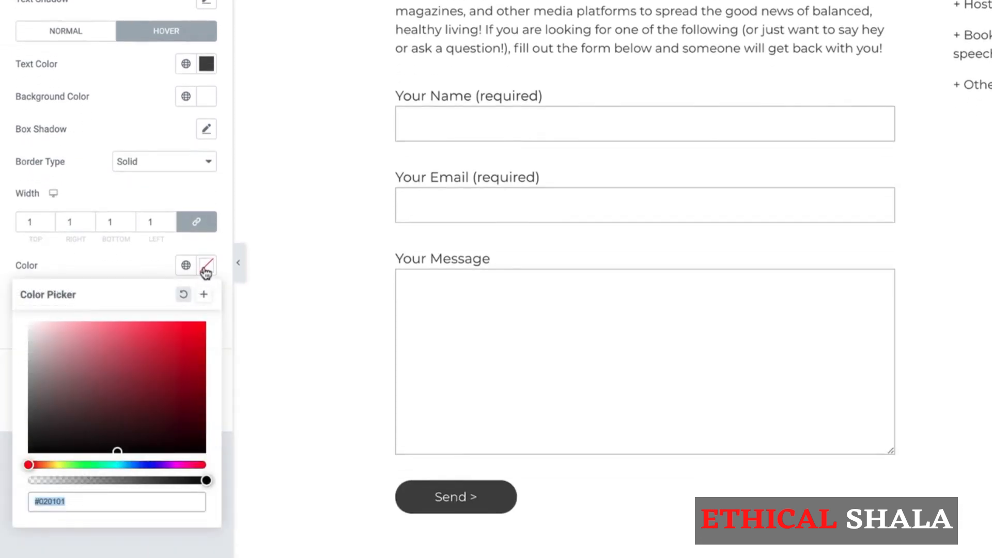
{"action": "type", "text": "#4444"}
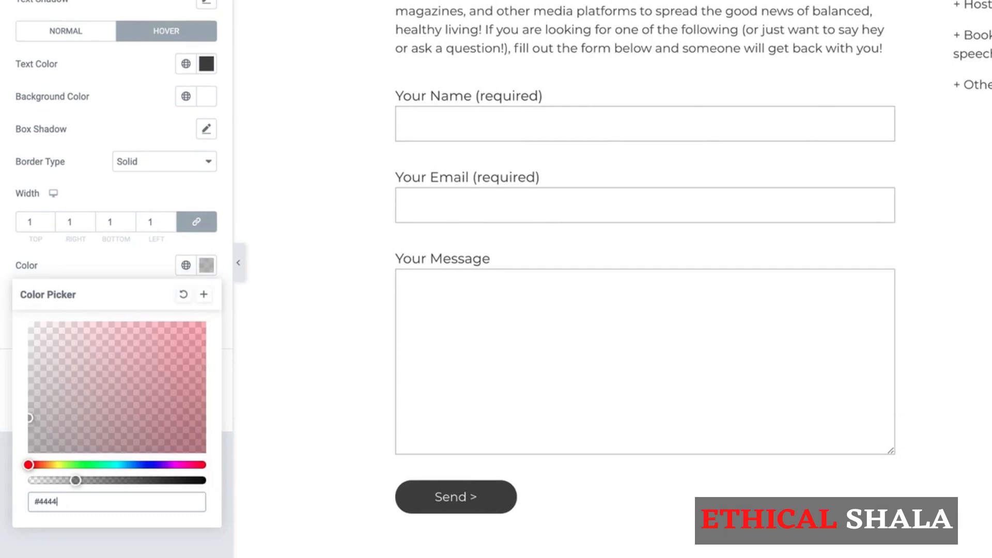
{"action": "type", "text": "44"}
{"action": "left_click", "coordinate": [109, 264]}
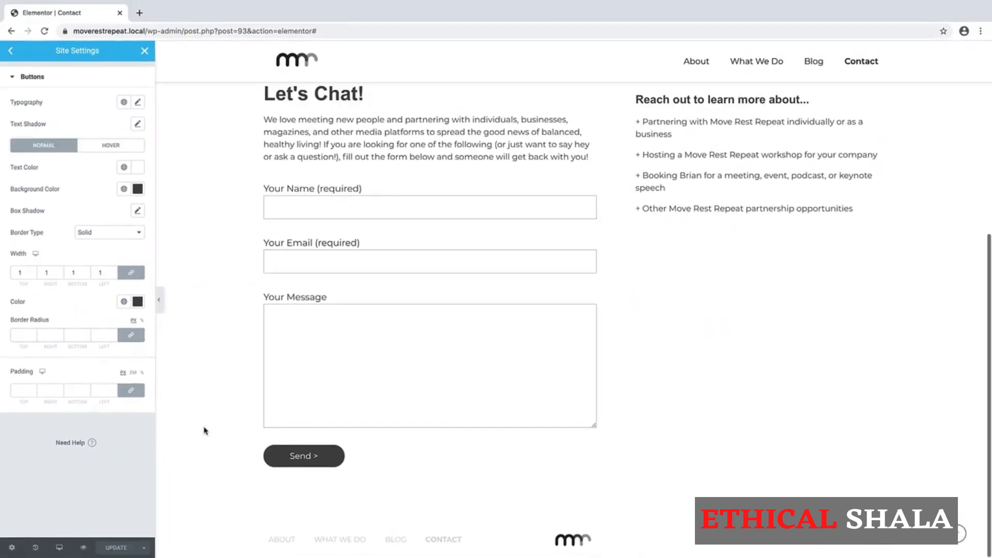
- Close Site Settings and scroll the Contact page preview down to the Send button
{"action": "scroll", "coordinate": [204, 332], "scroll_direction": "up", "scroll_amount": 4}
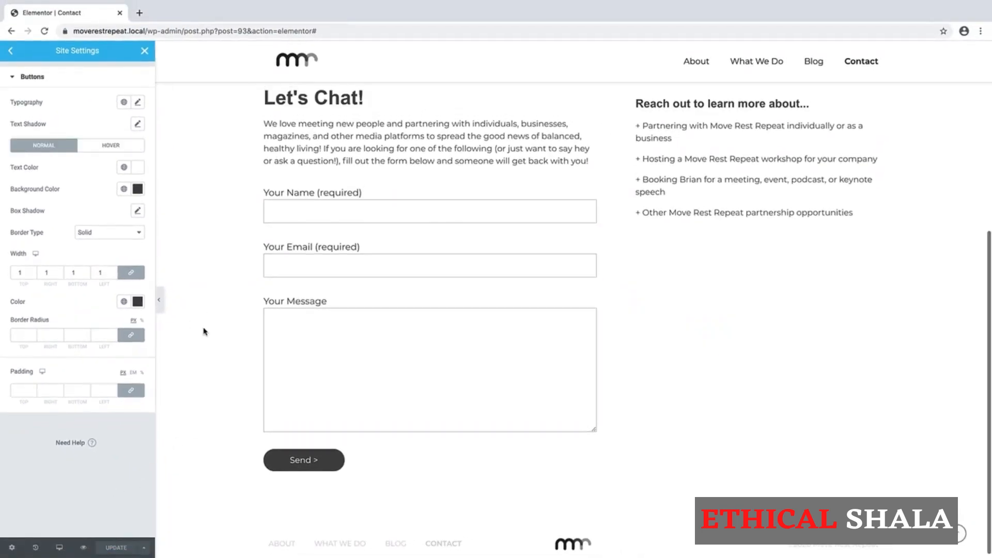
{"action": "scroll", "coordinate": [203, 331], "scroll_direction": "up", "scroll_amount": 2}
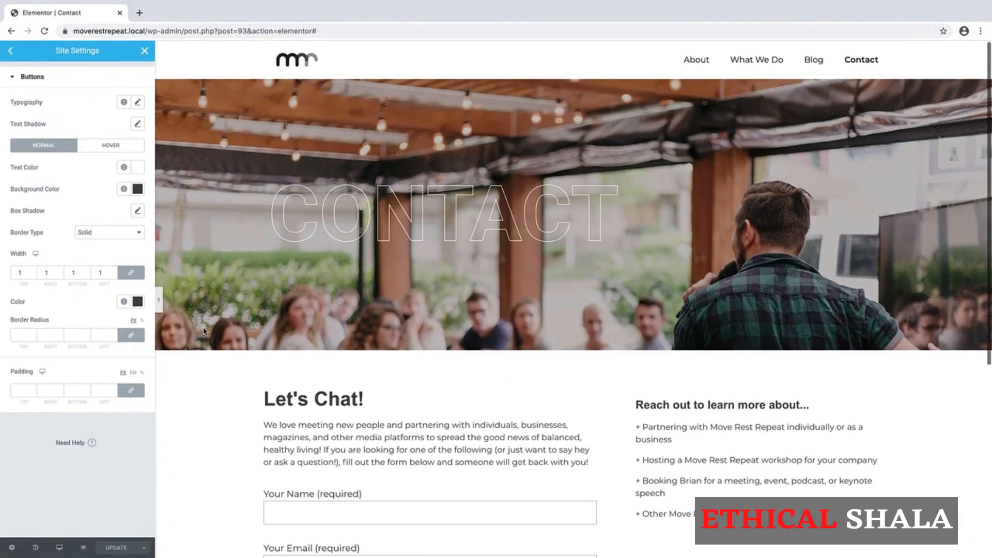
{"action": "left_click", "coordinate": [144, 51]}
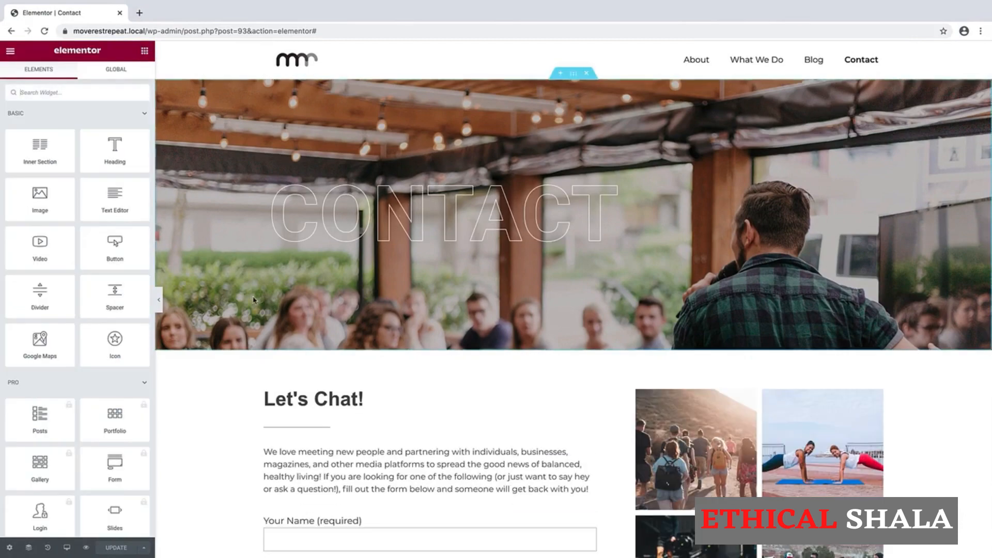
{"action": "scroll", "coordinate": [253, 299], "scroll_direction": "down", "scroll_amount": 3}
{"action": "scroll", "coordinate": [253, 300], "scroll_direction": "down", "scroll_amount": 5}
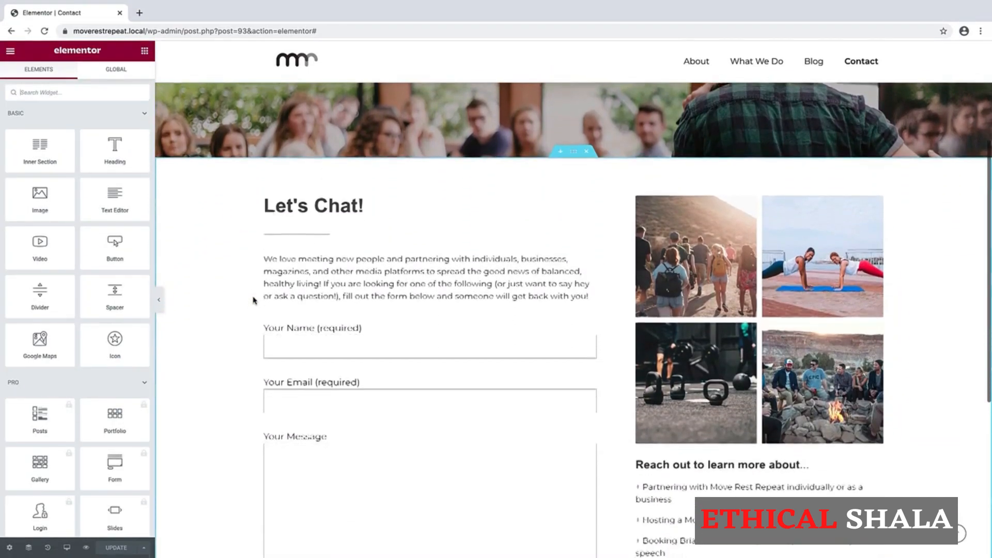
{"action": "scroll", "coordinate": [253, 299], "scroll_direction": "down", "scroll_amount": 2}
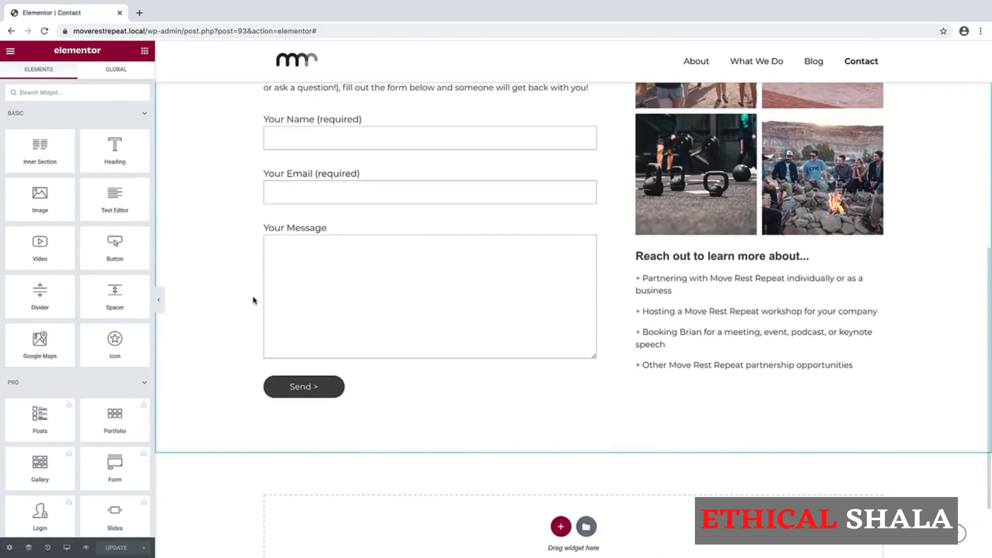